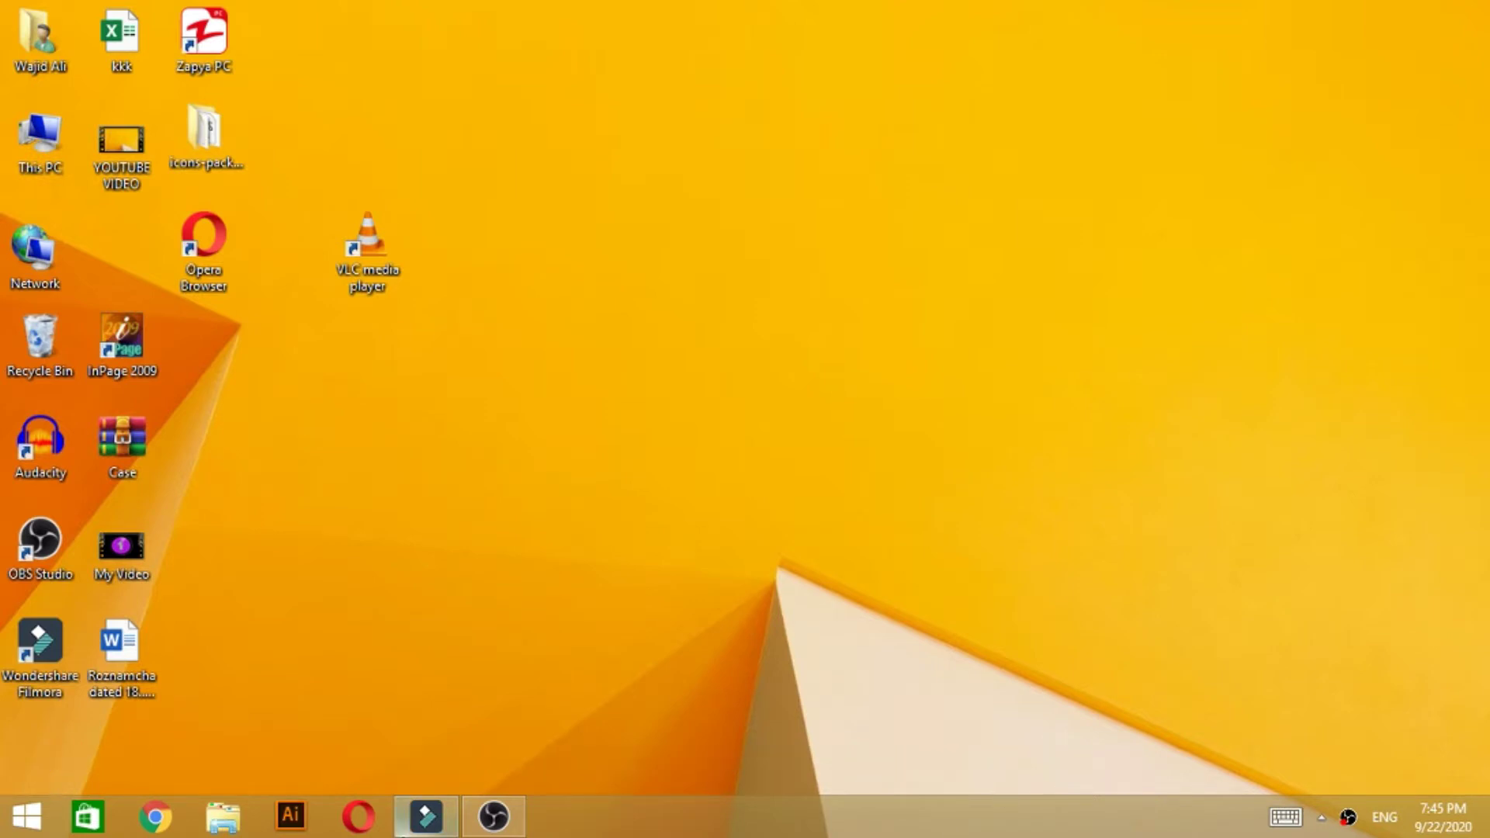
Open the Windows Start screen using the taskbar Start button.
left_click(14, 819)
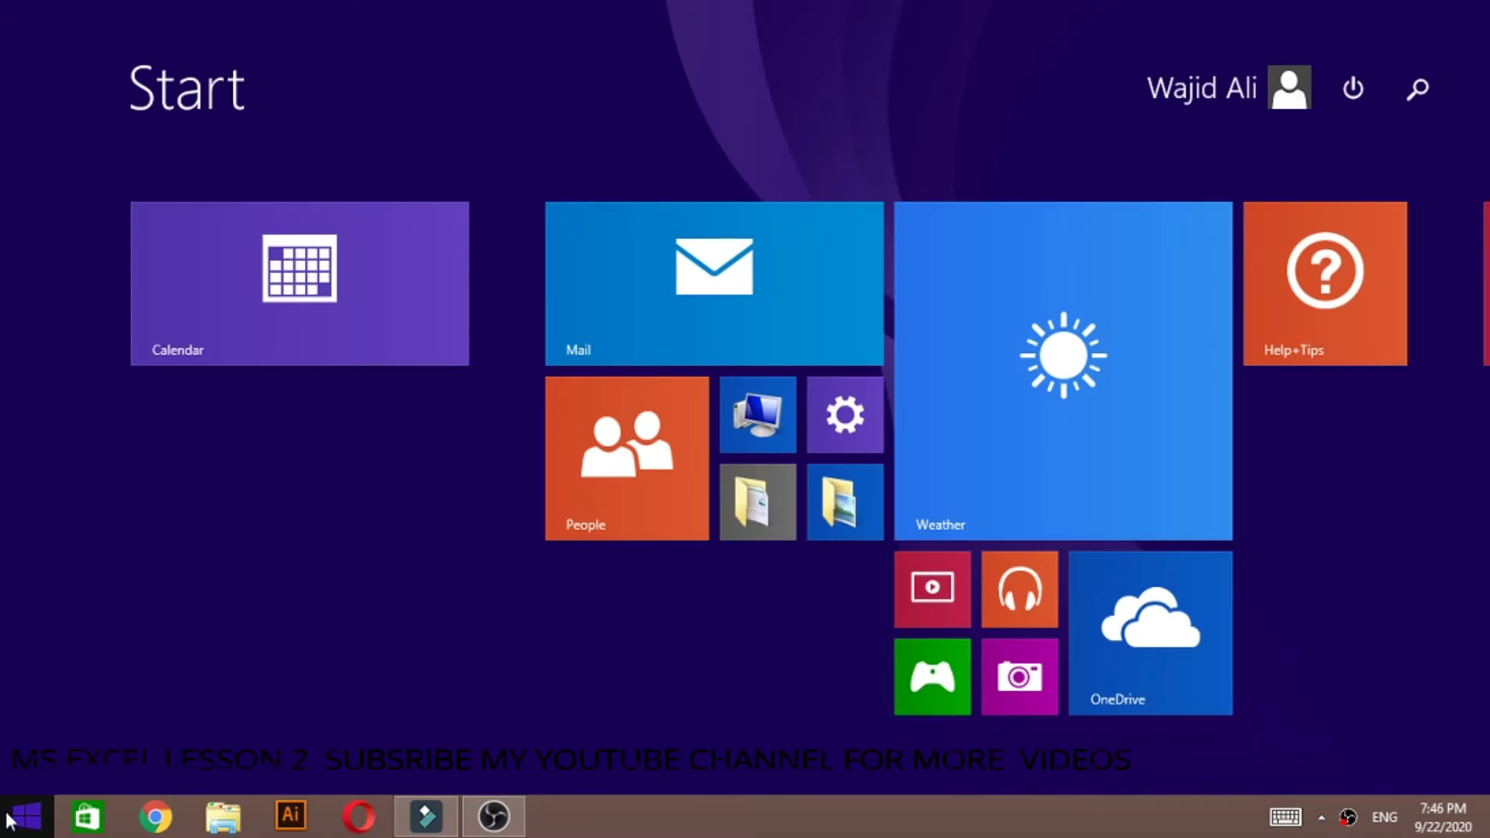
Search the Start screen for 'EXCEL', correcting the mistyped letter.
type("EXE")
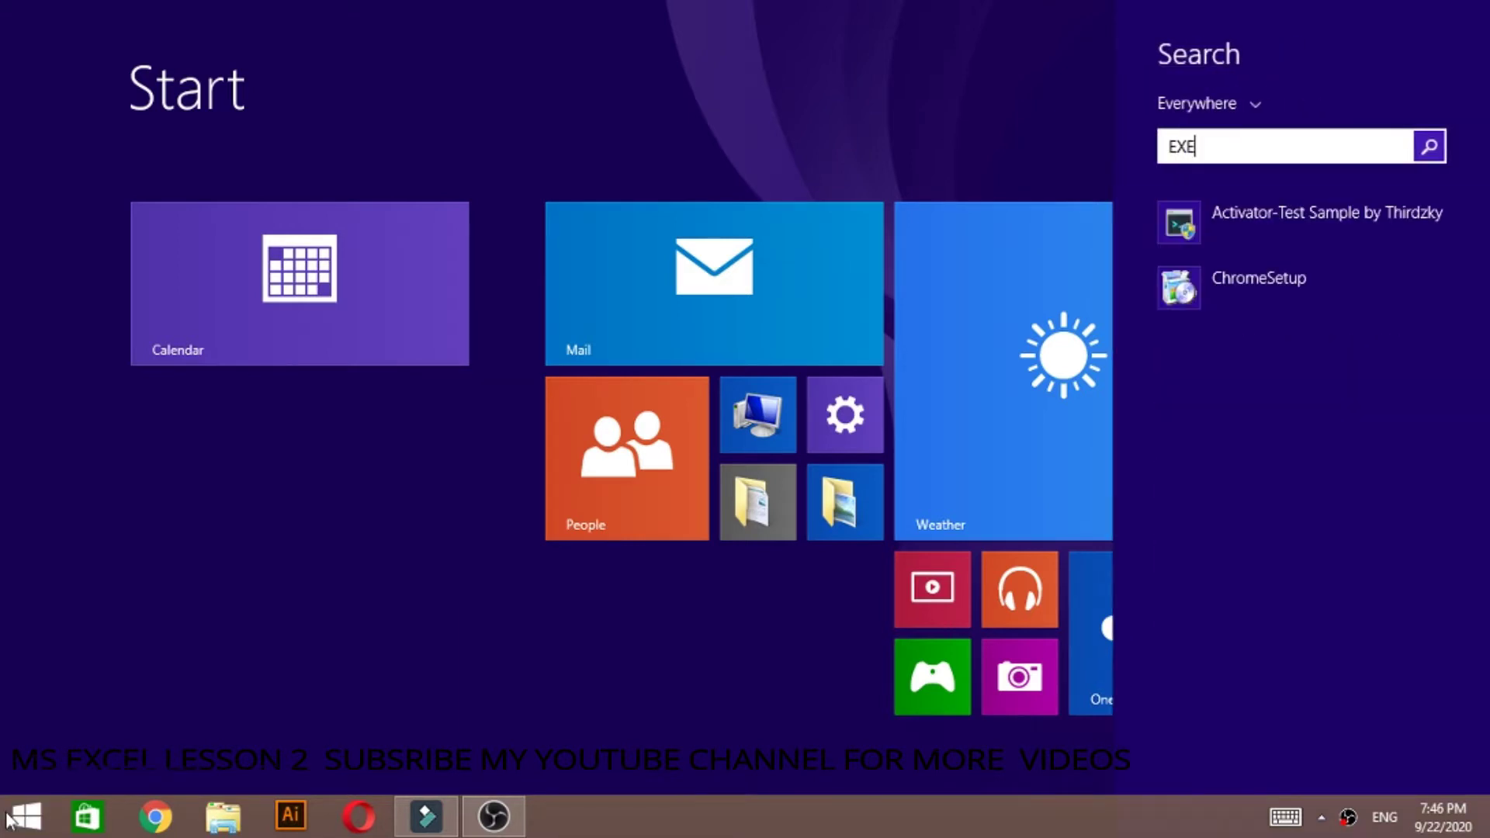
key("BackSpace")
type("CEL")
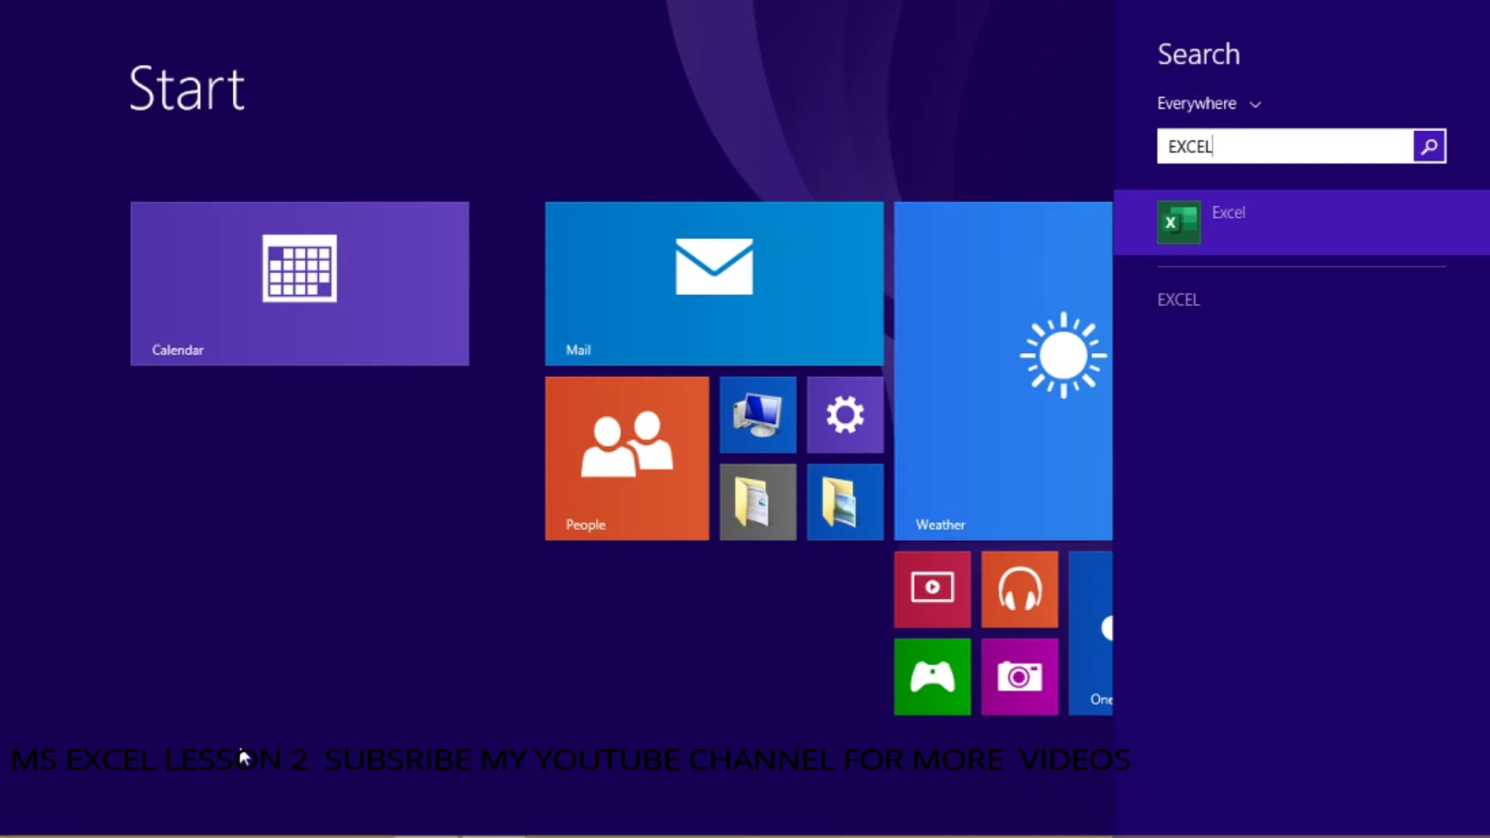
Launch Excel from the search results and create a blank workbook, Book1.
left_click(1171, 221)
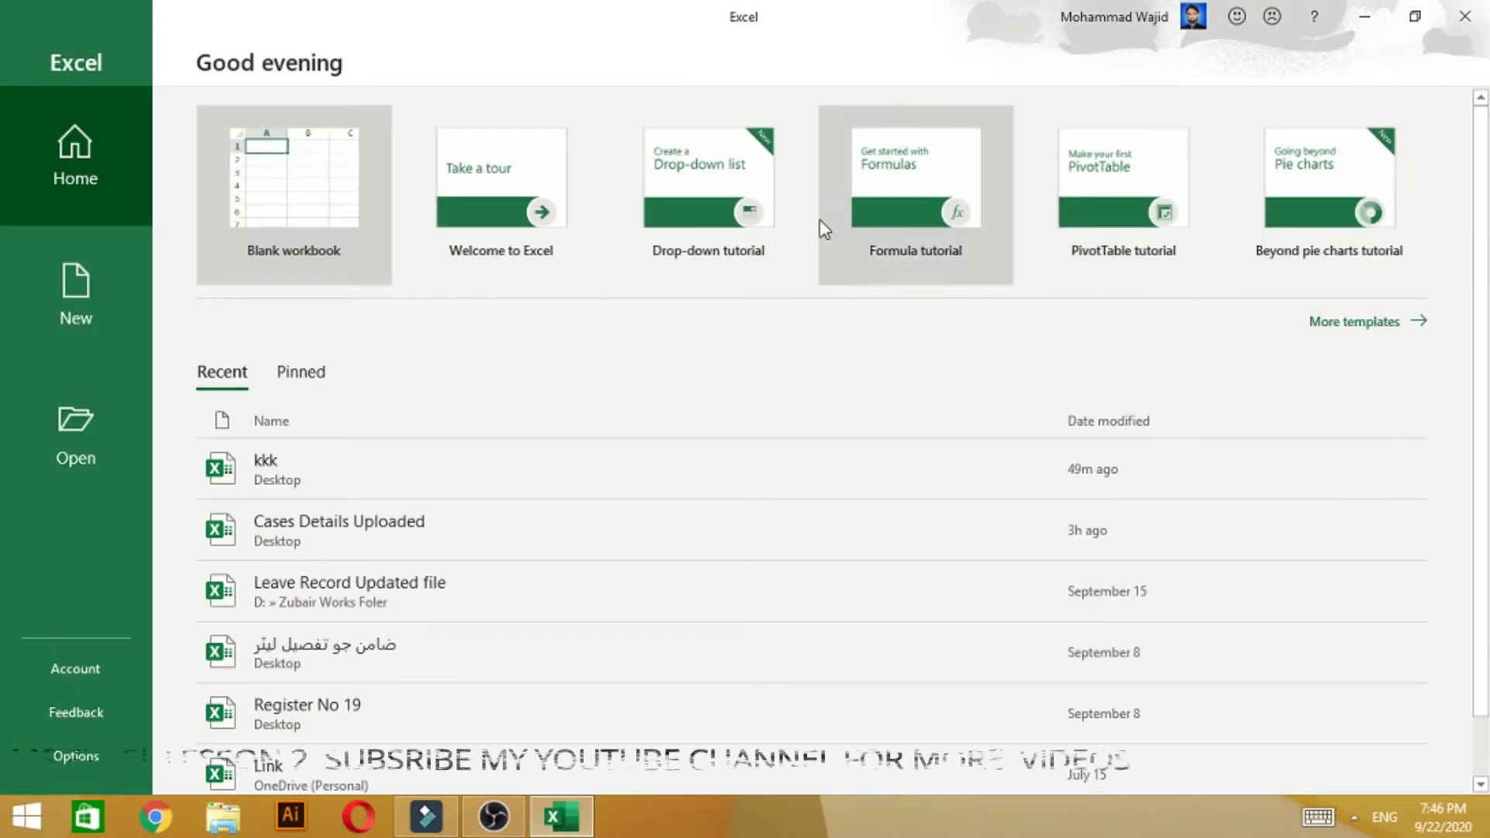
left_click(318, 229)
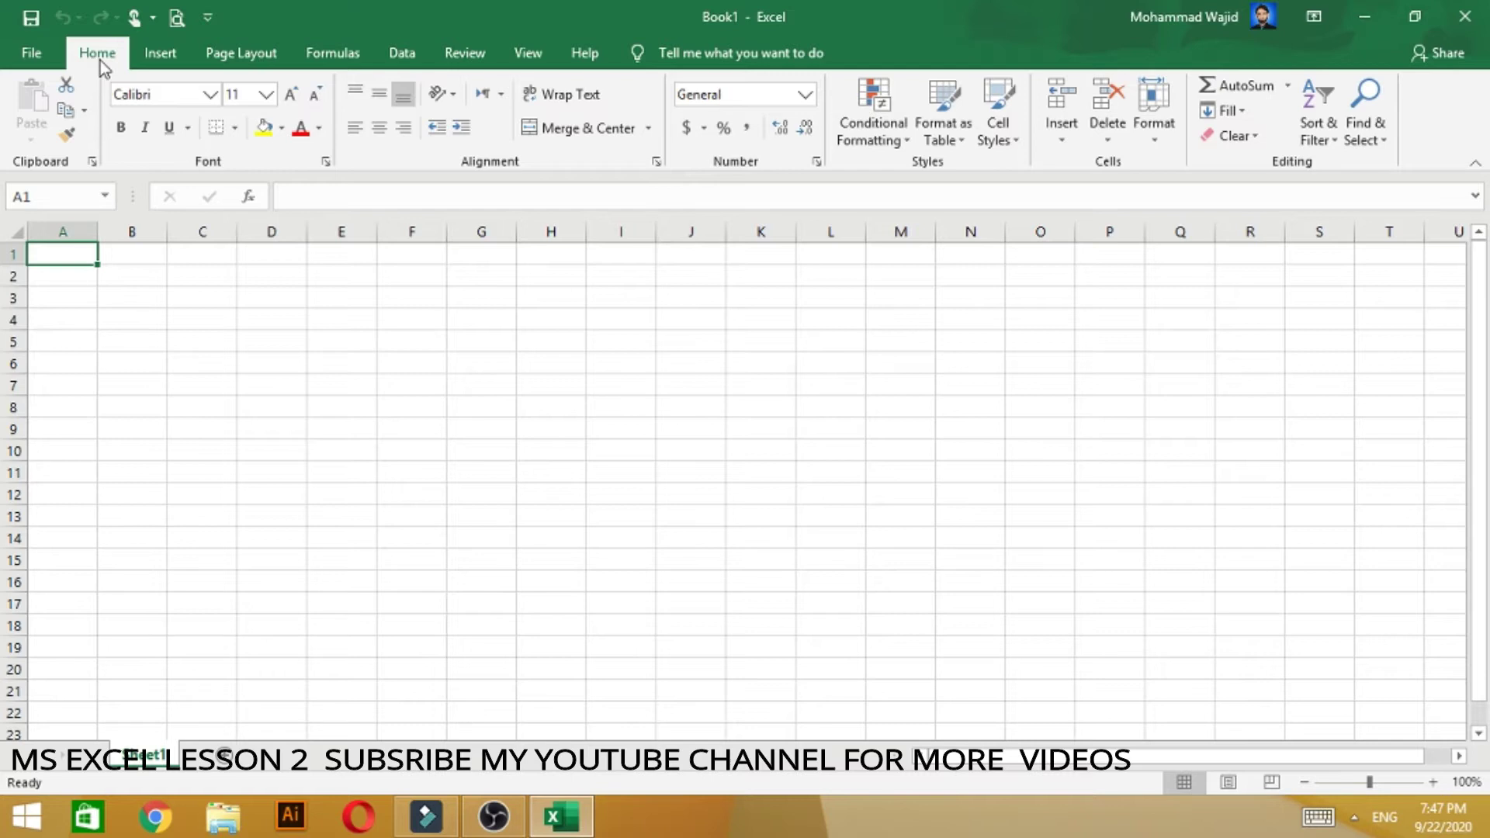
Enter 'YOUTUBE' in cell B6, leaving the font as Calibri 11.
left_click(211, 96)
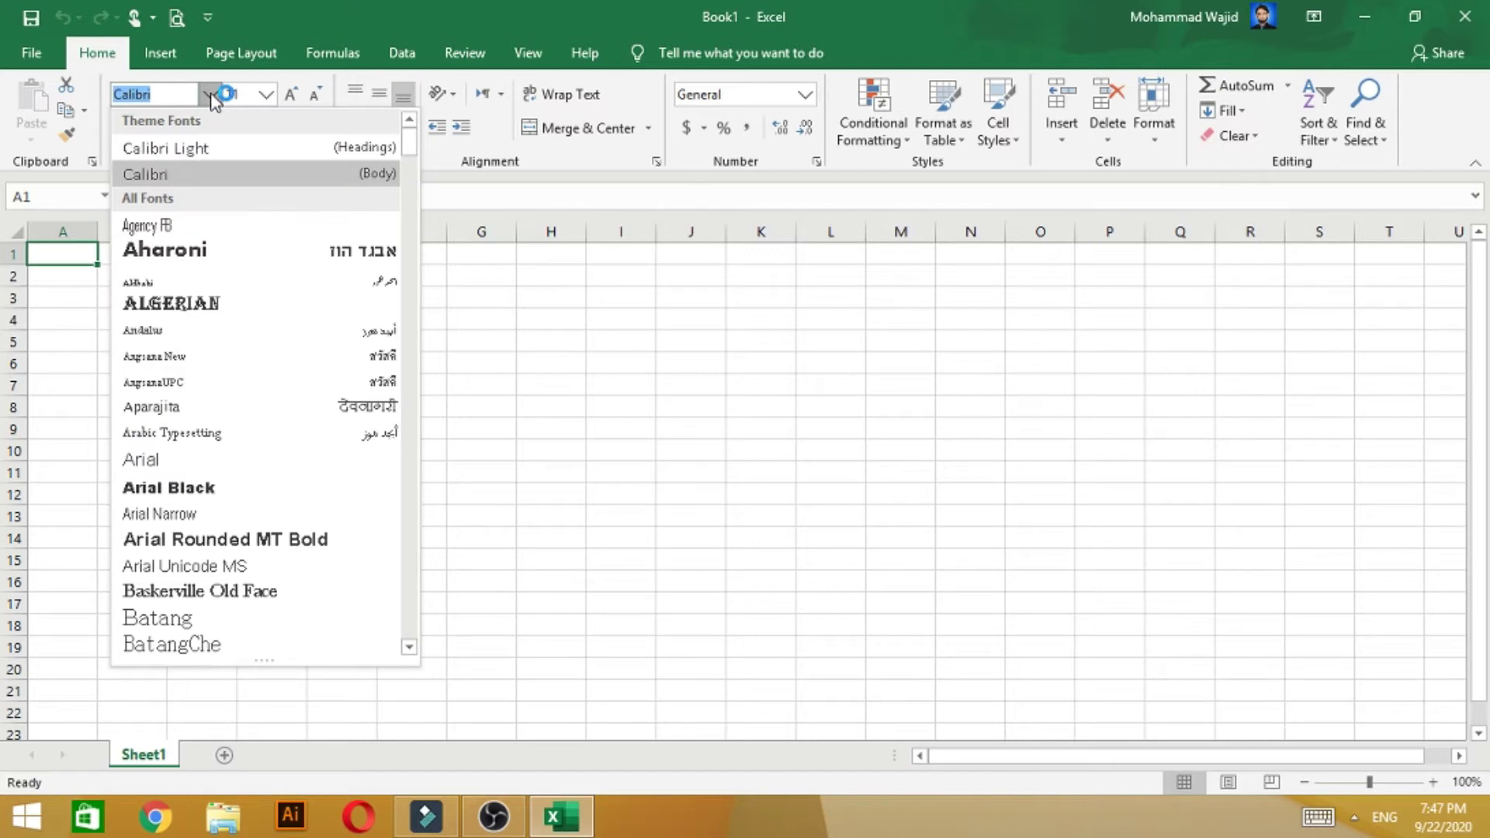
left_click(515, 419)
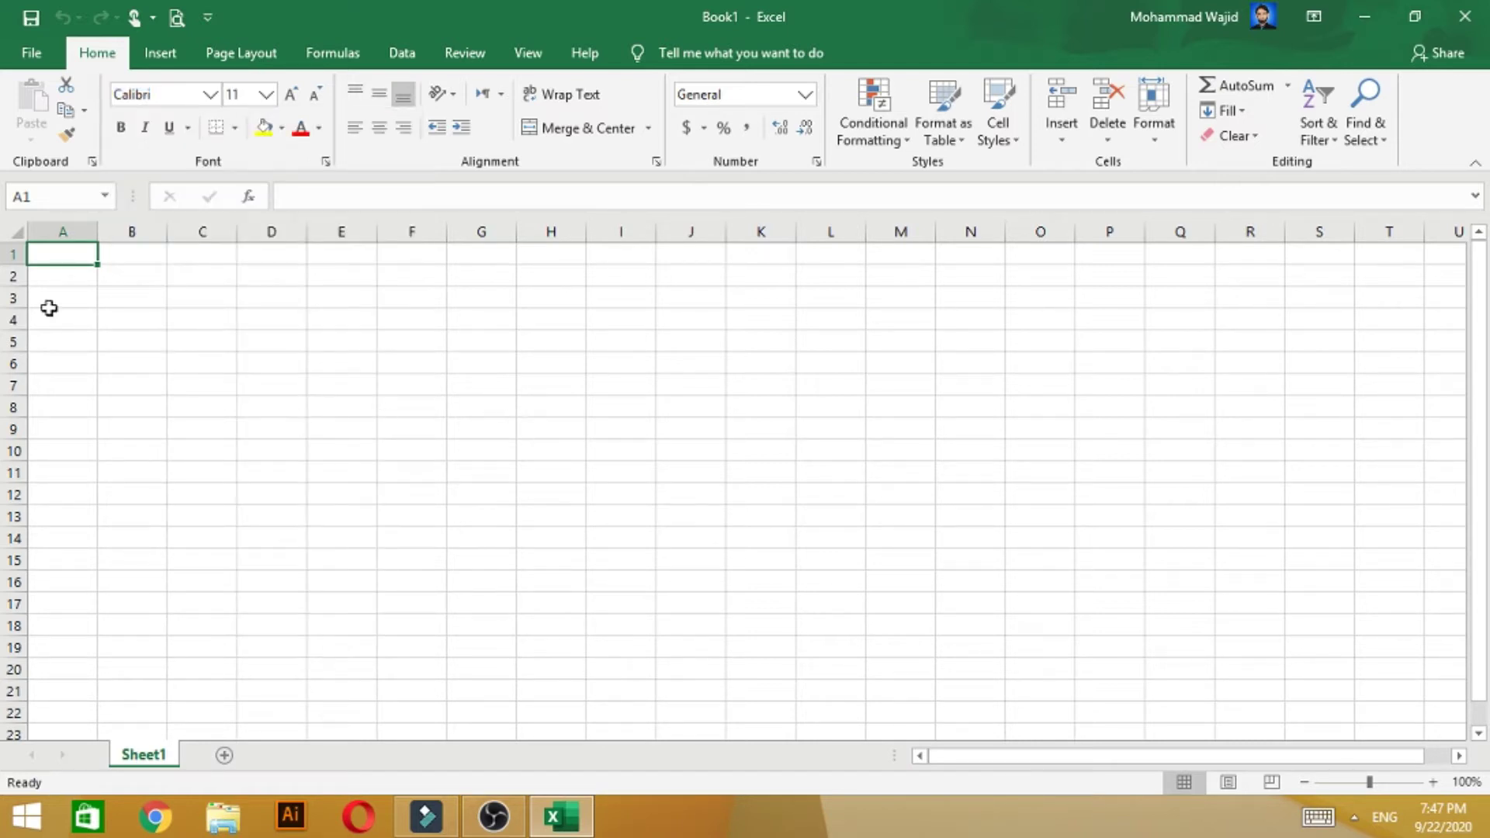
left_click_drag(125, 349, 229, 359)
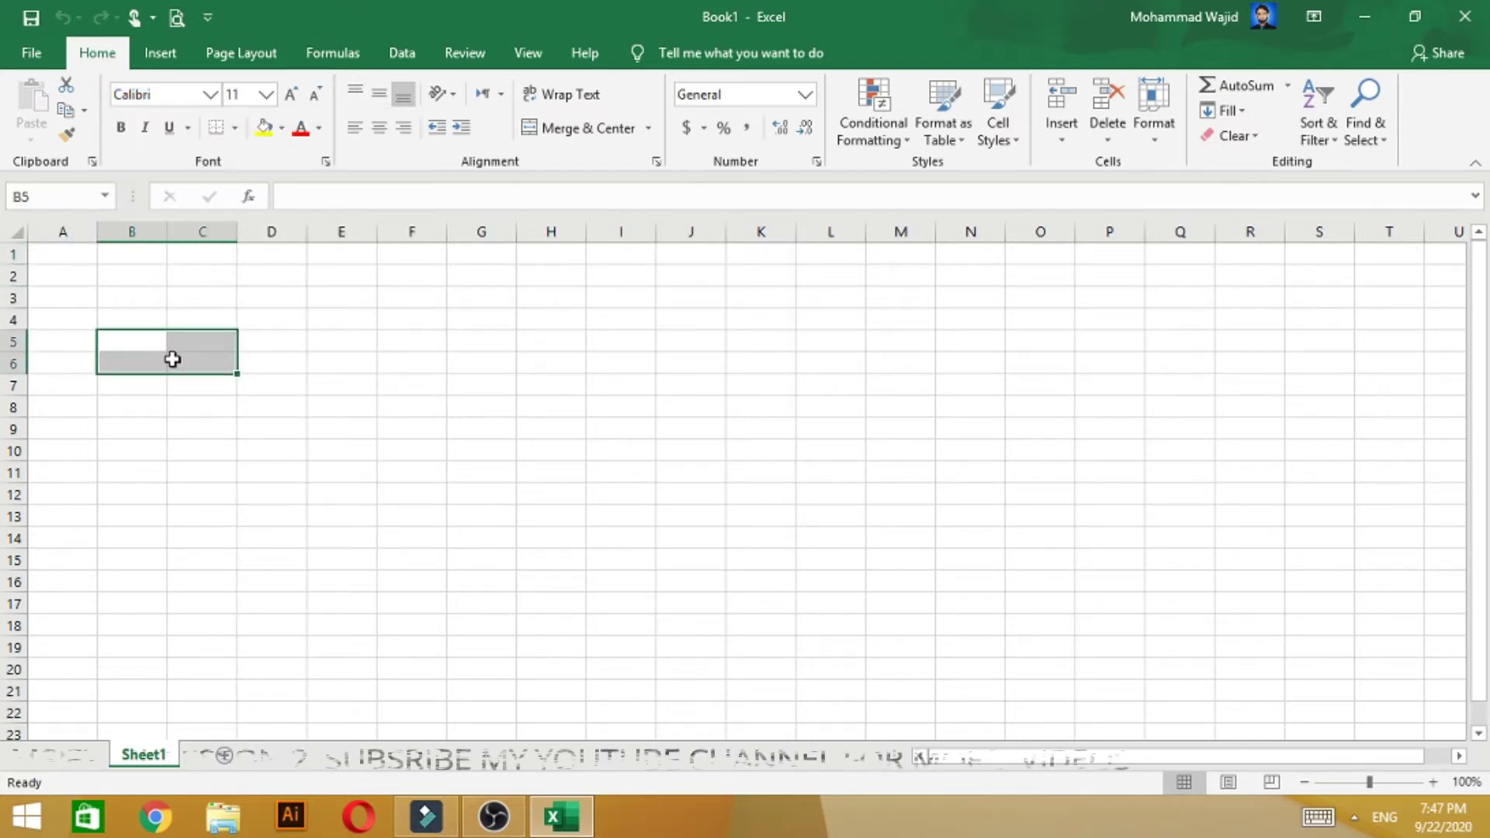
left_click(142, 361)
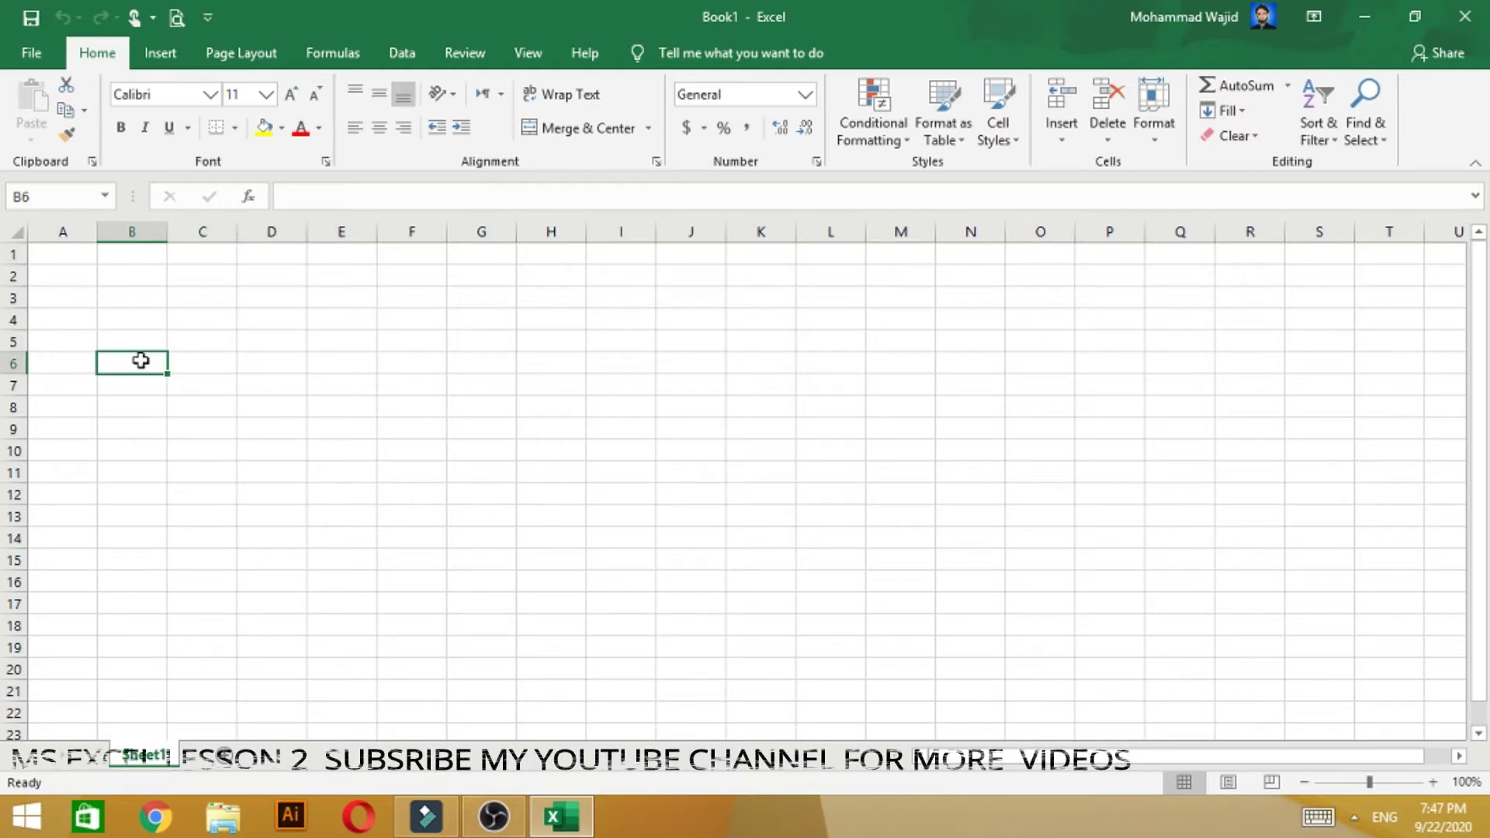
type("YOUTU")
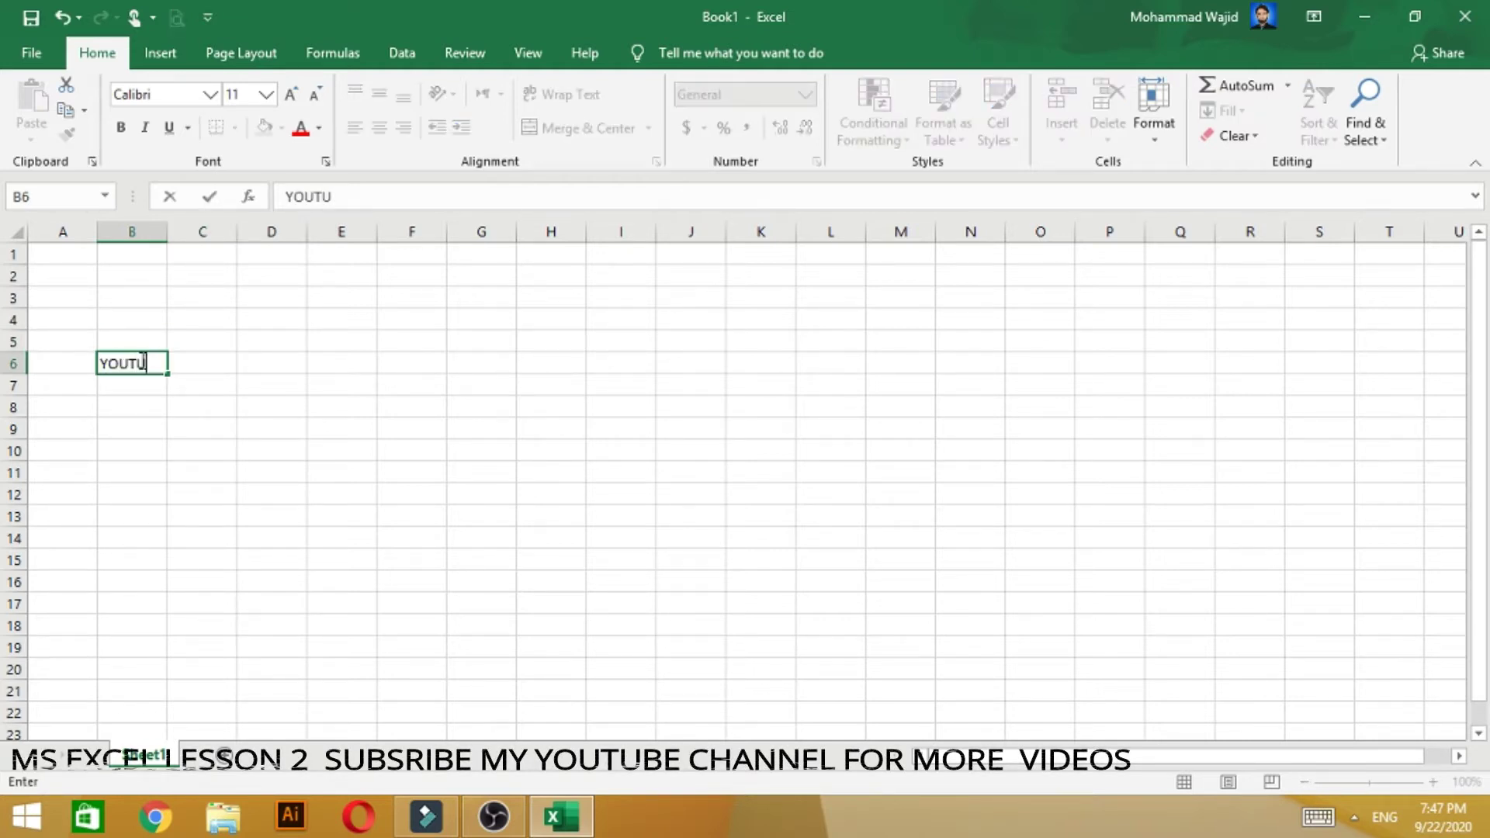
type("BE")
left_click(625, 712)
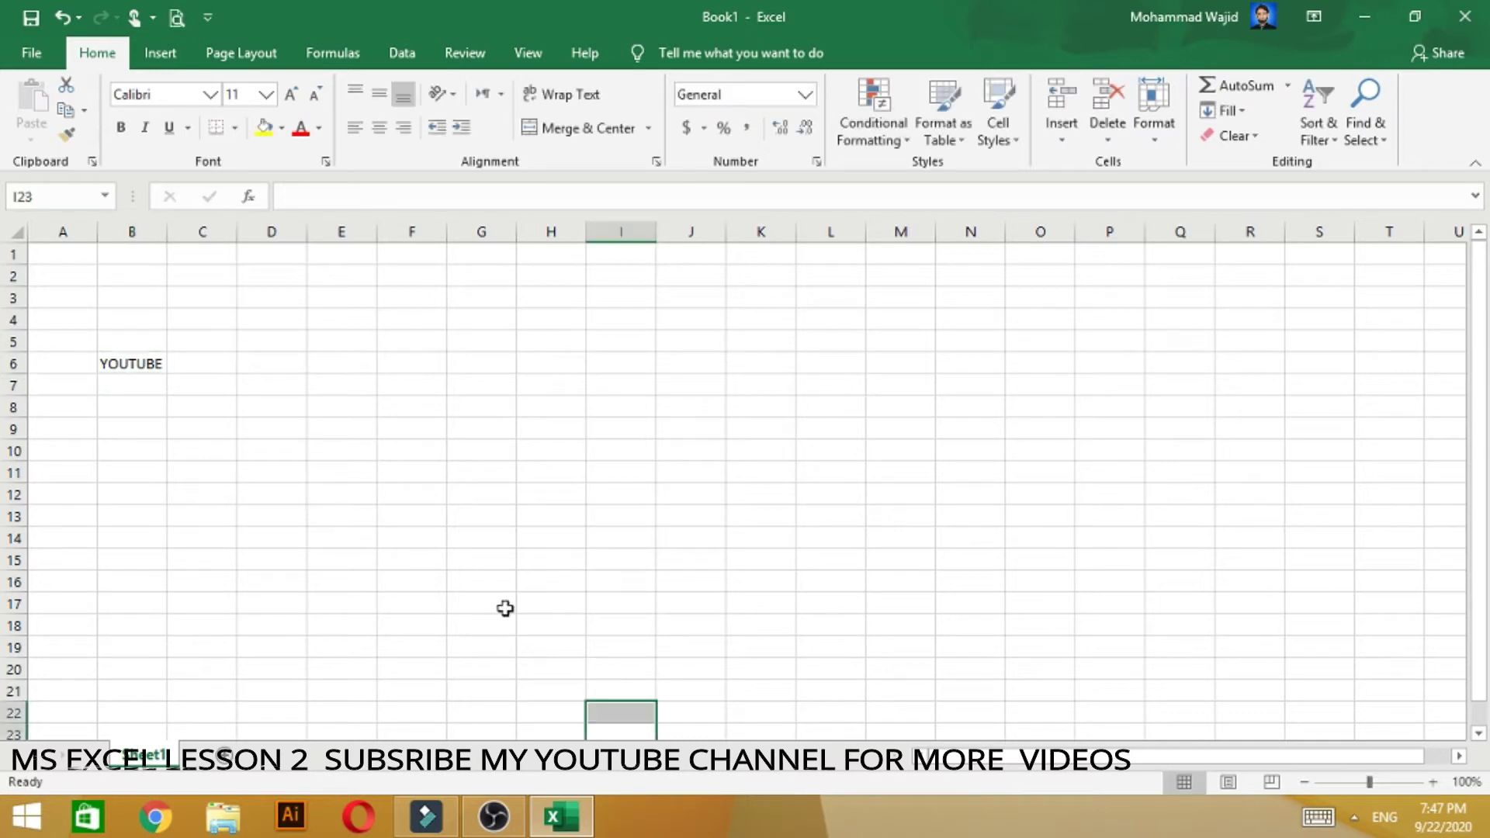
left_click(137, 365)
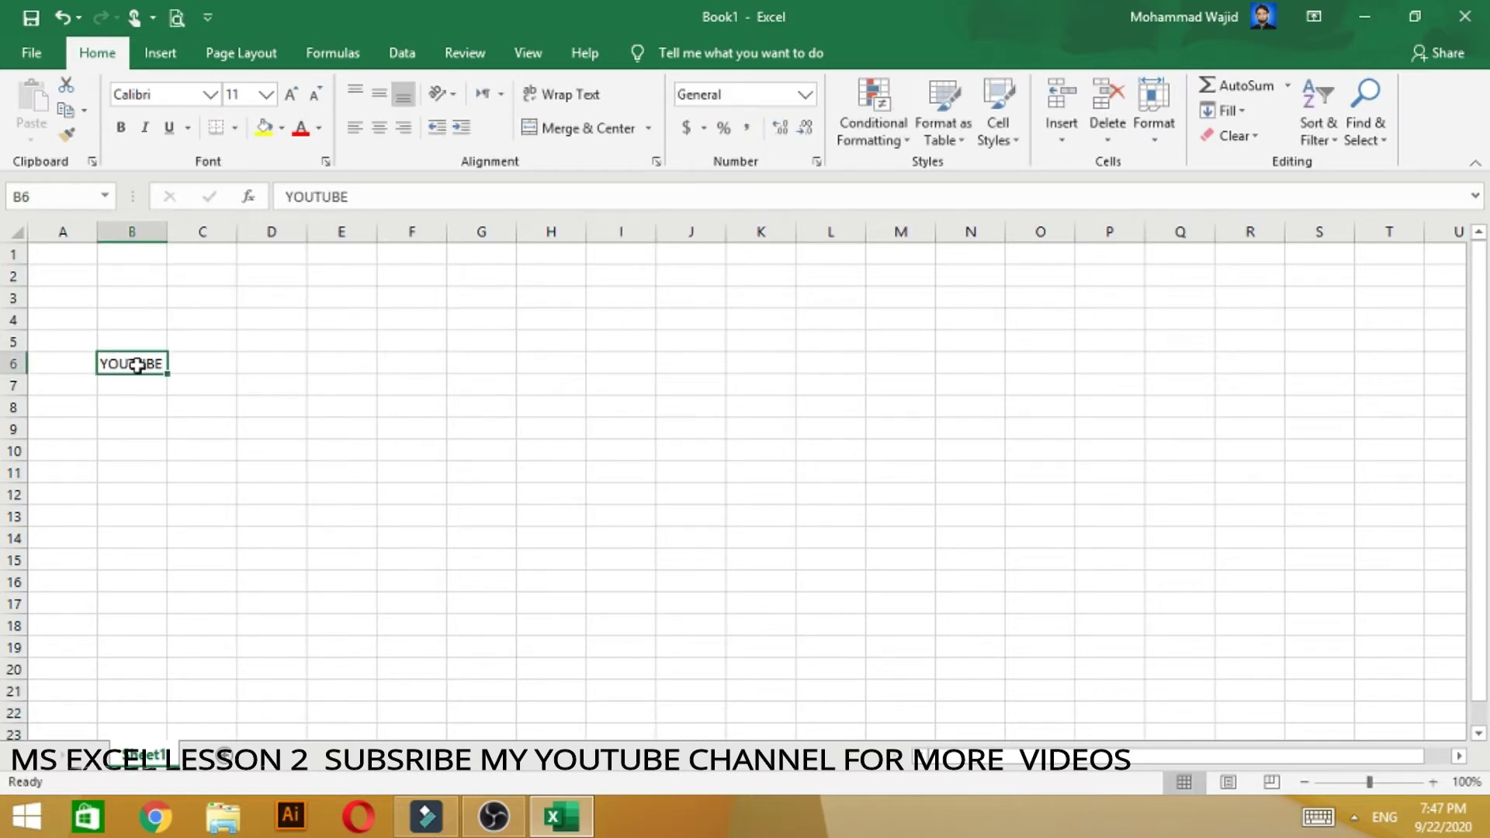
Format 'YOUTUBE' in B6 as Arial Black at size 16.
left_click(210, 94)
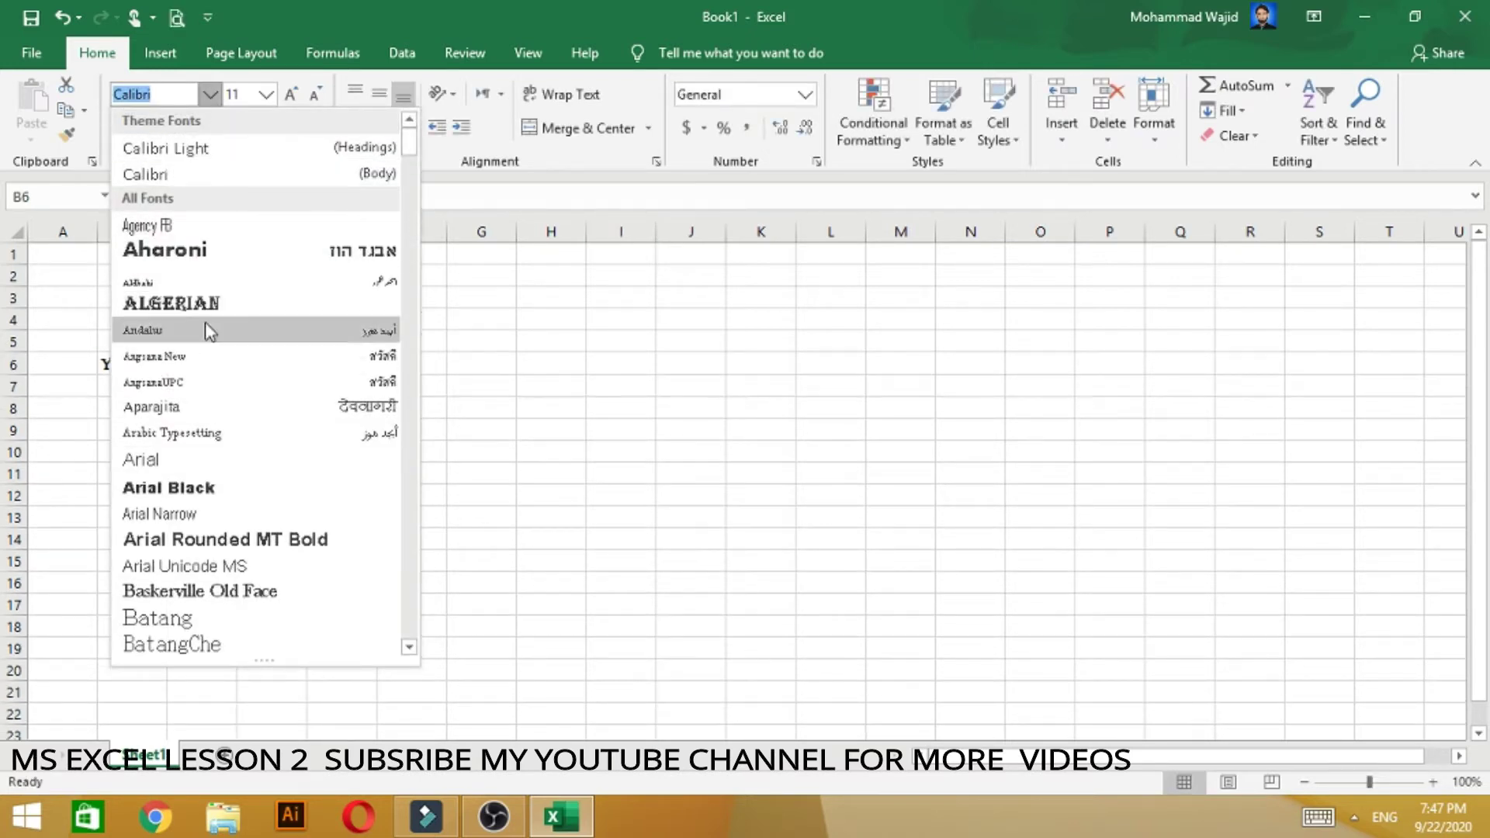
left_click(216, 488)
left_click(293, 482)
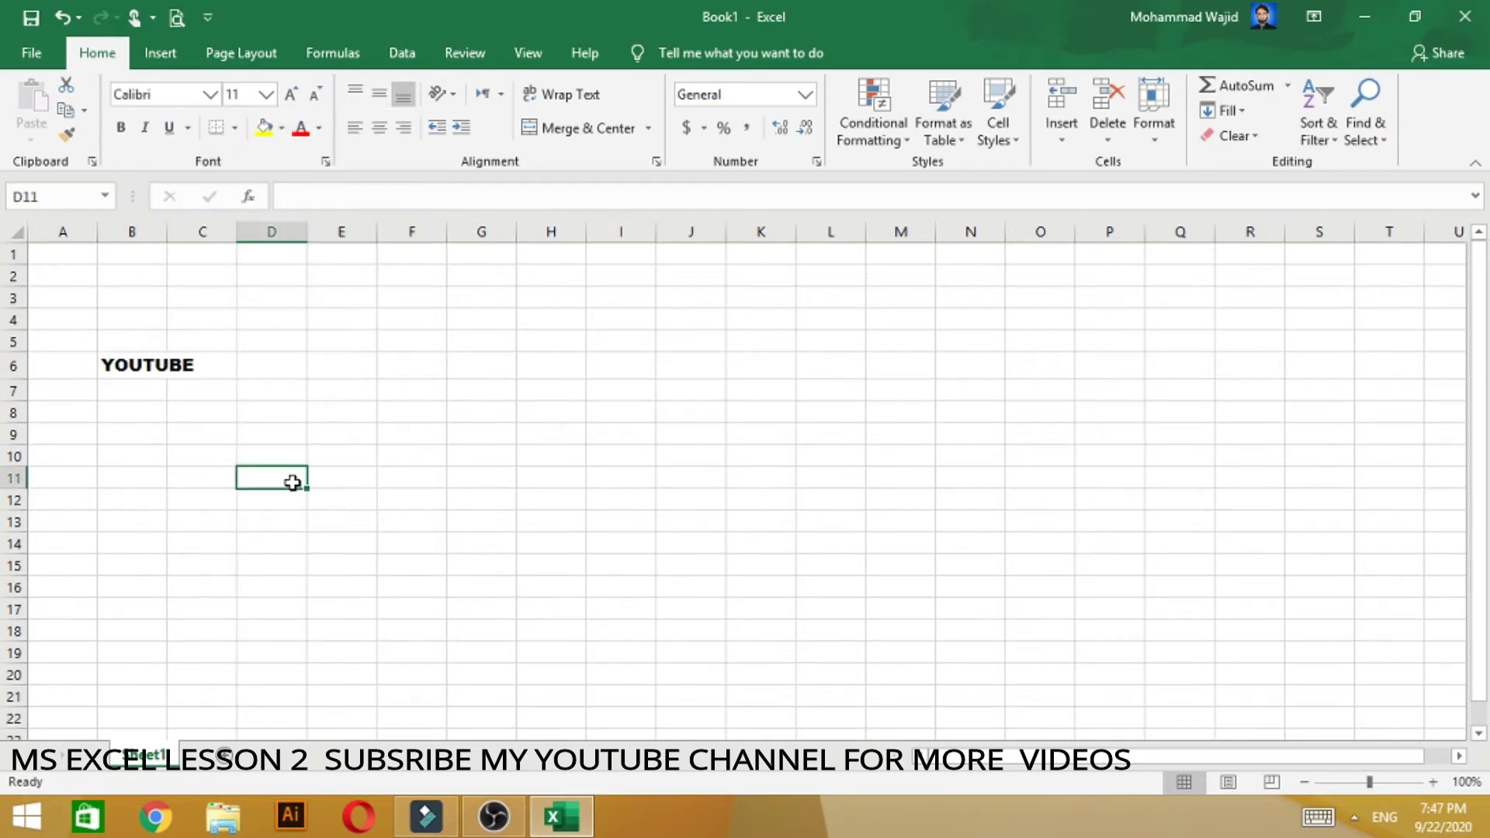
left_click(153, 368)
left_click_drag(155, 368, 194, 366)
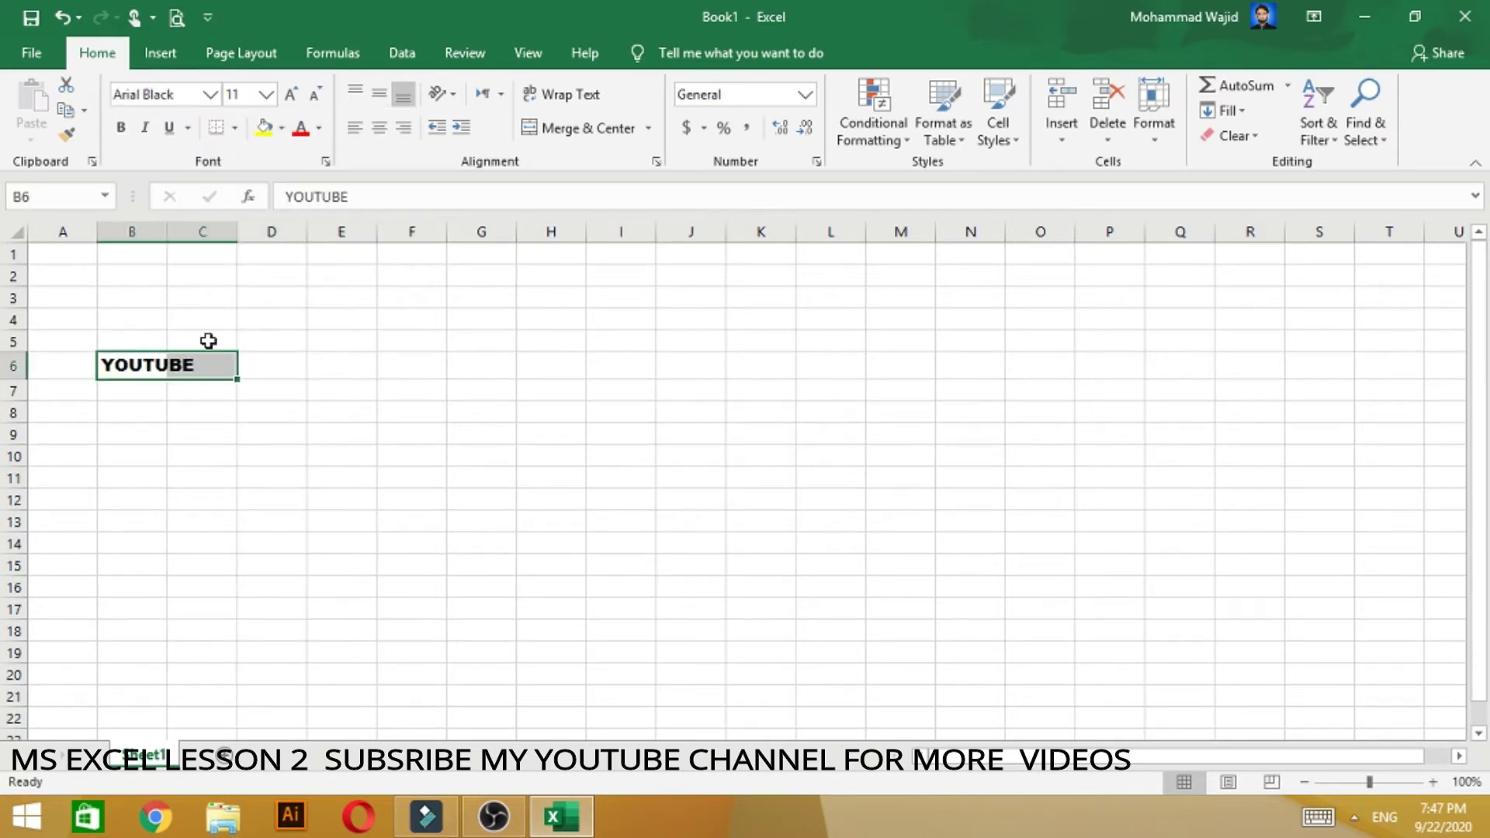
left_click(266, 95)
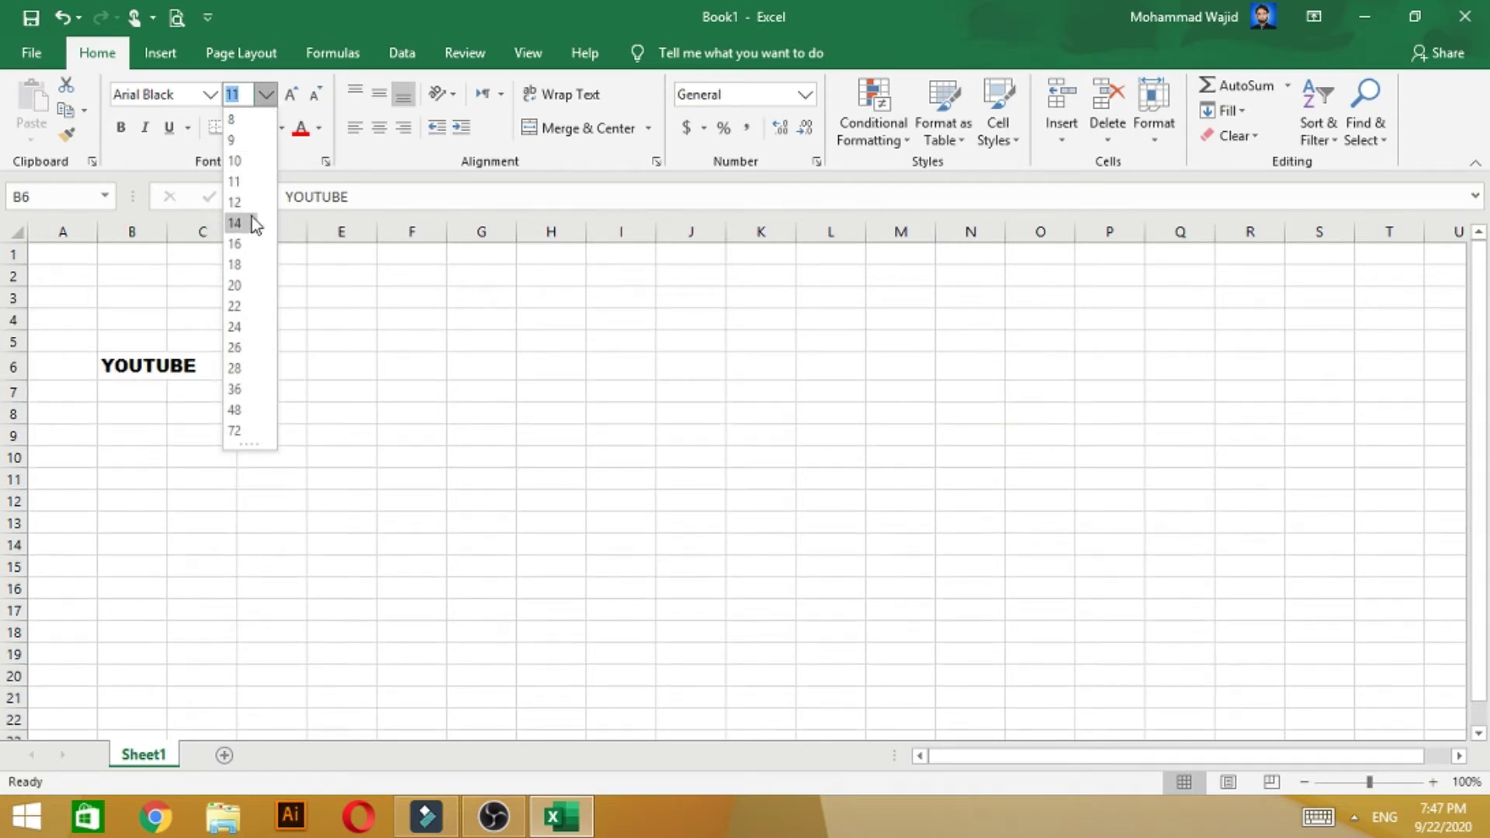
left_click(256, 246)
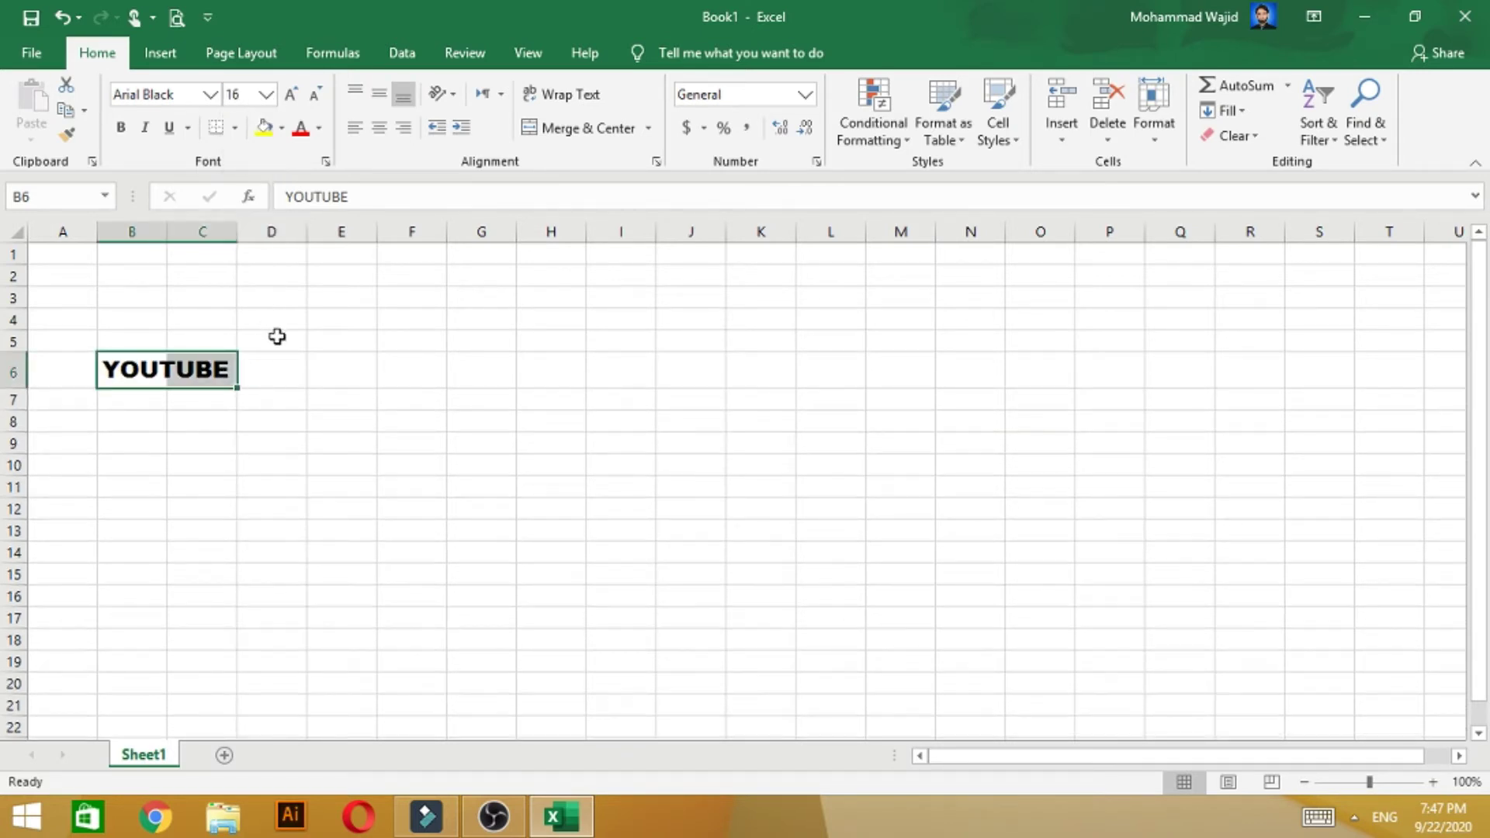
left_click(276, 338)
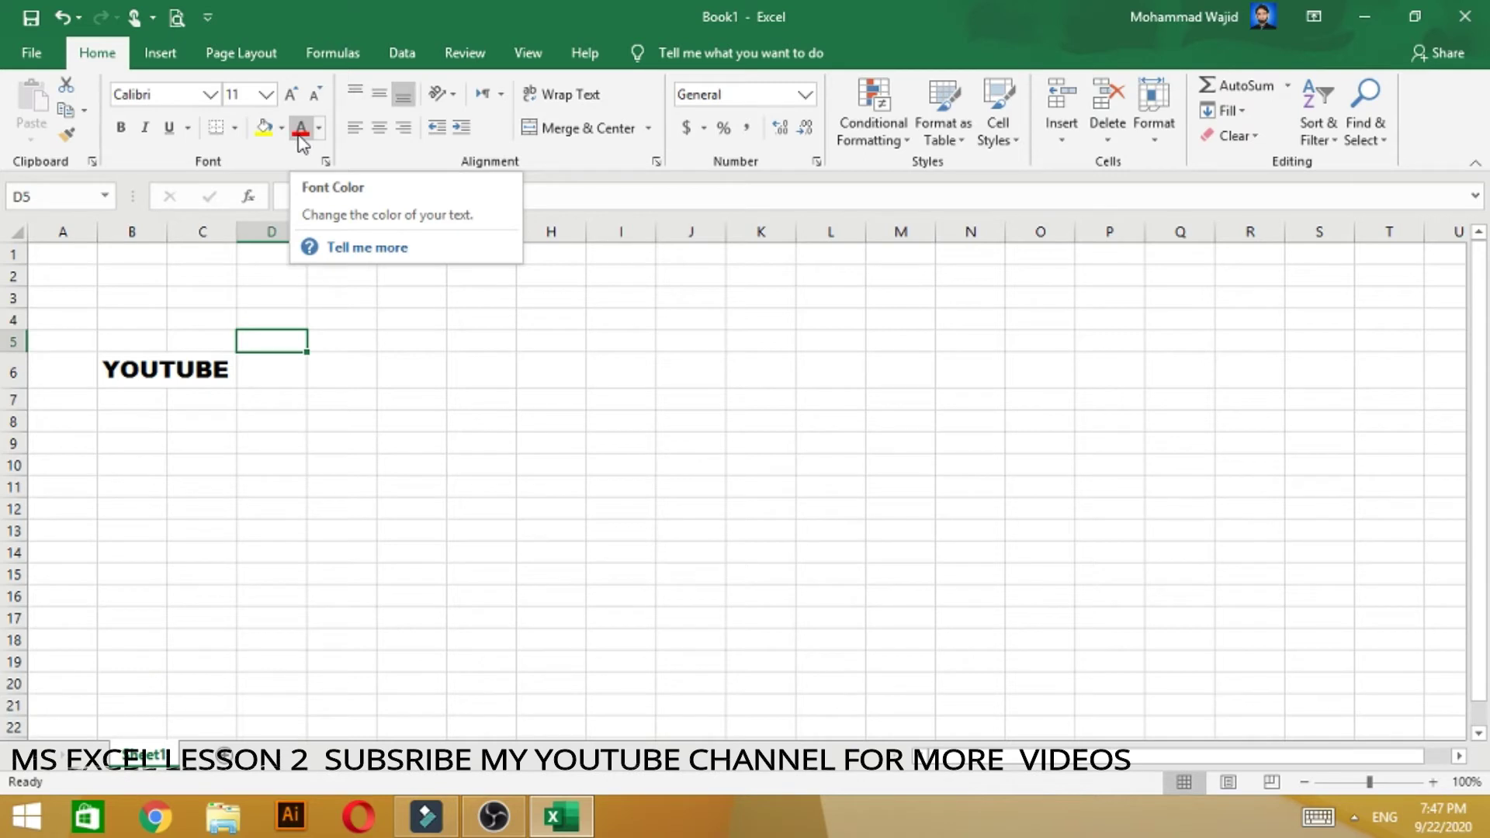
Make the YOUTUBE text in B6:C6 red.
left_click_drag(213, 369, 145, 369)
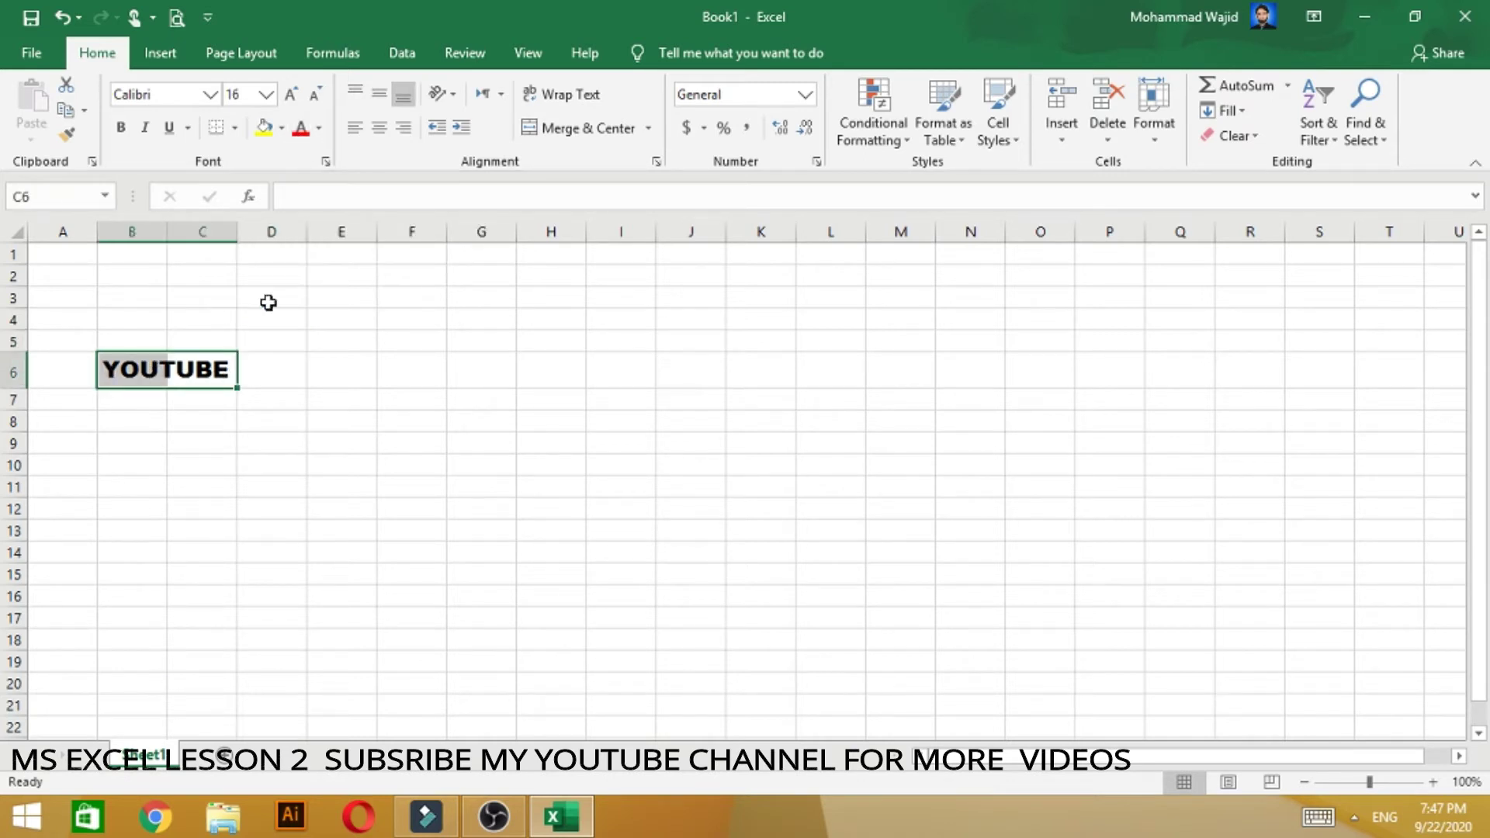
left_click(303, 130)
left_click(340, 423)
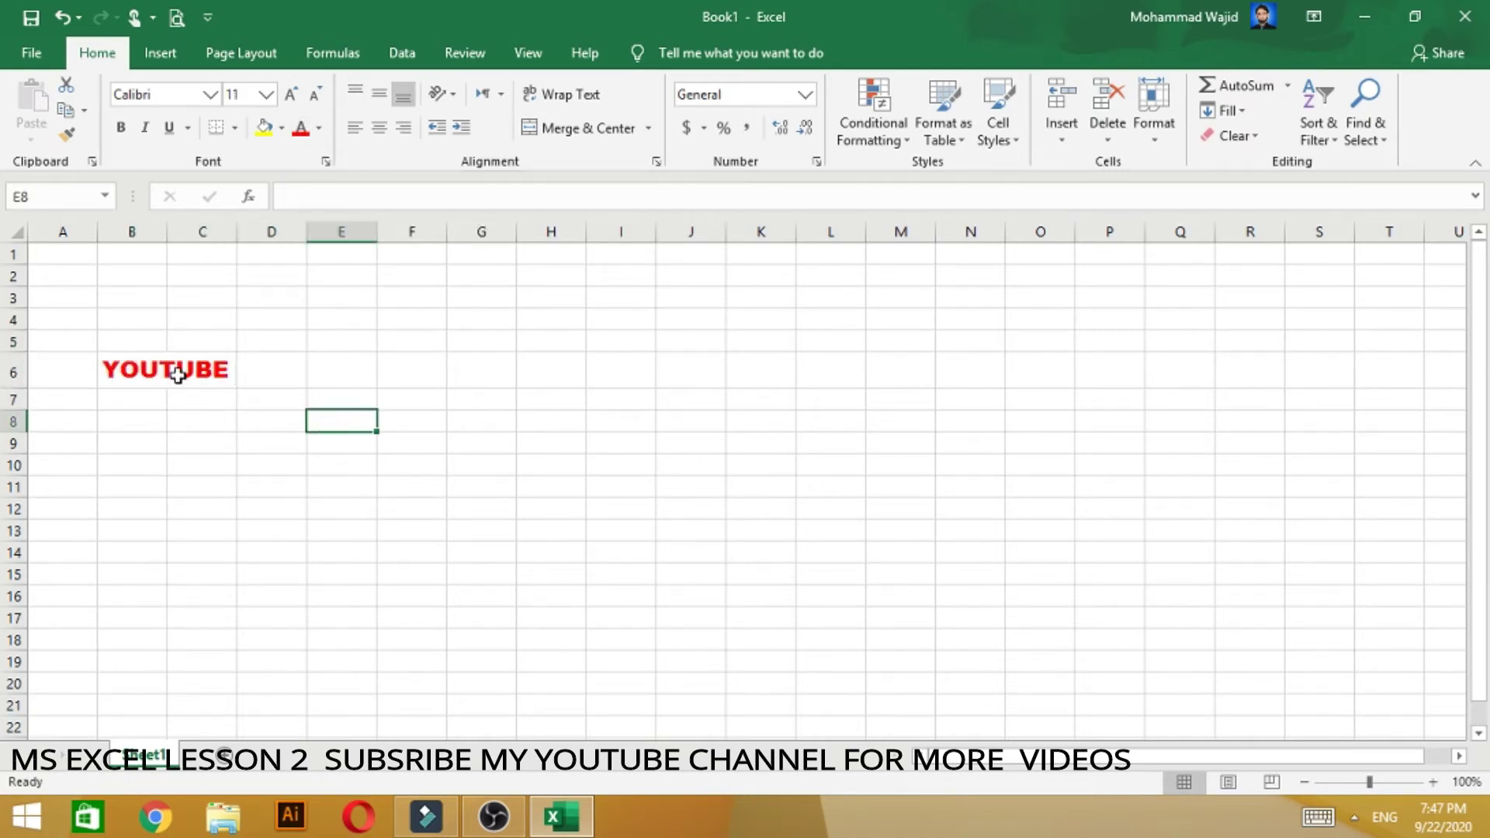
Apply All Borders to cells B6:C6.
left_click_drag(127, 369, 215, 375)
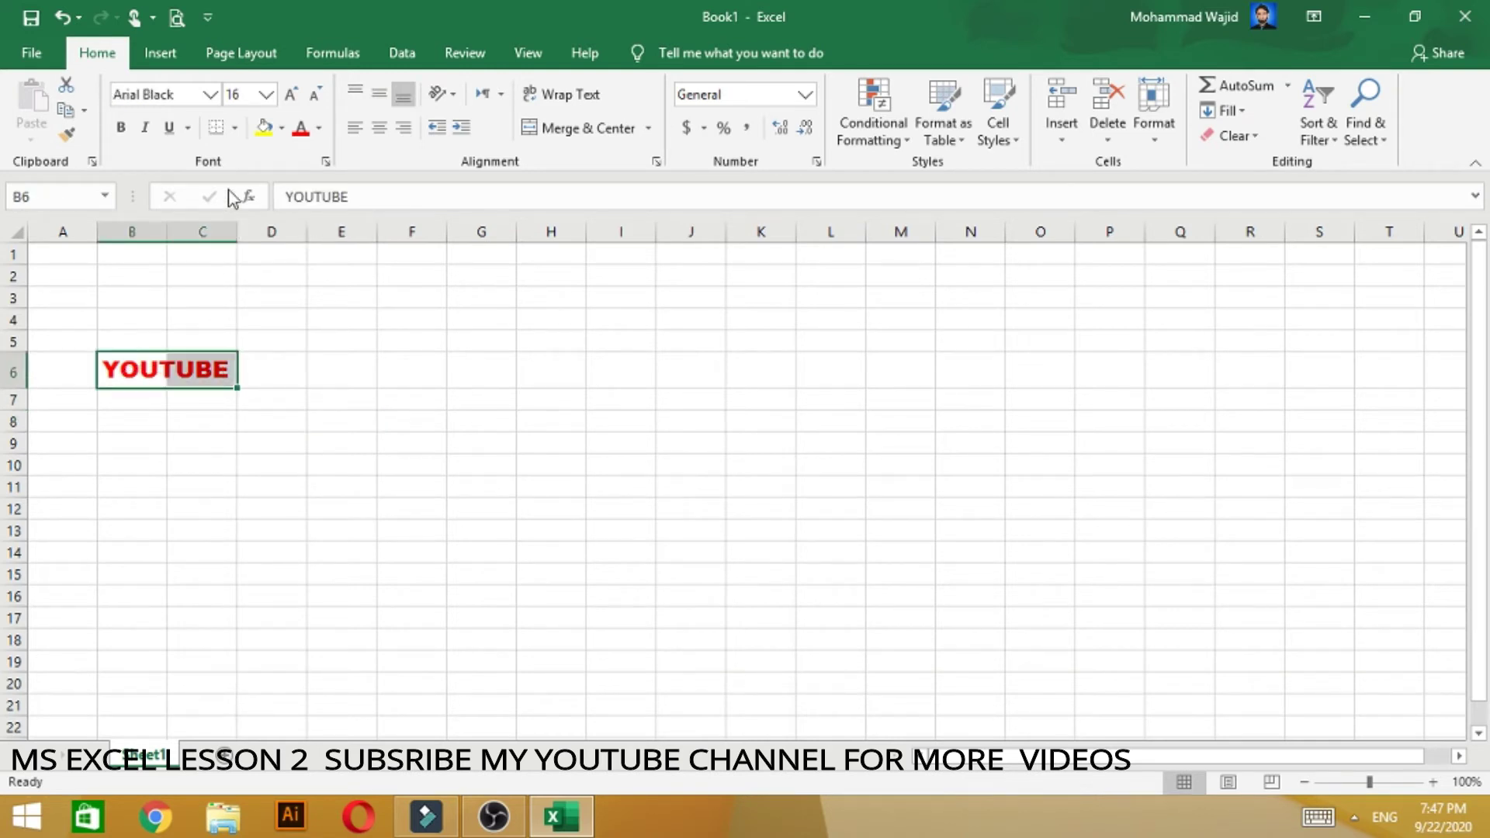
left_click(235, 128)
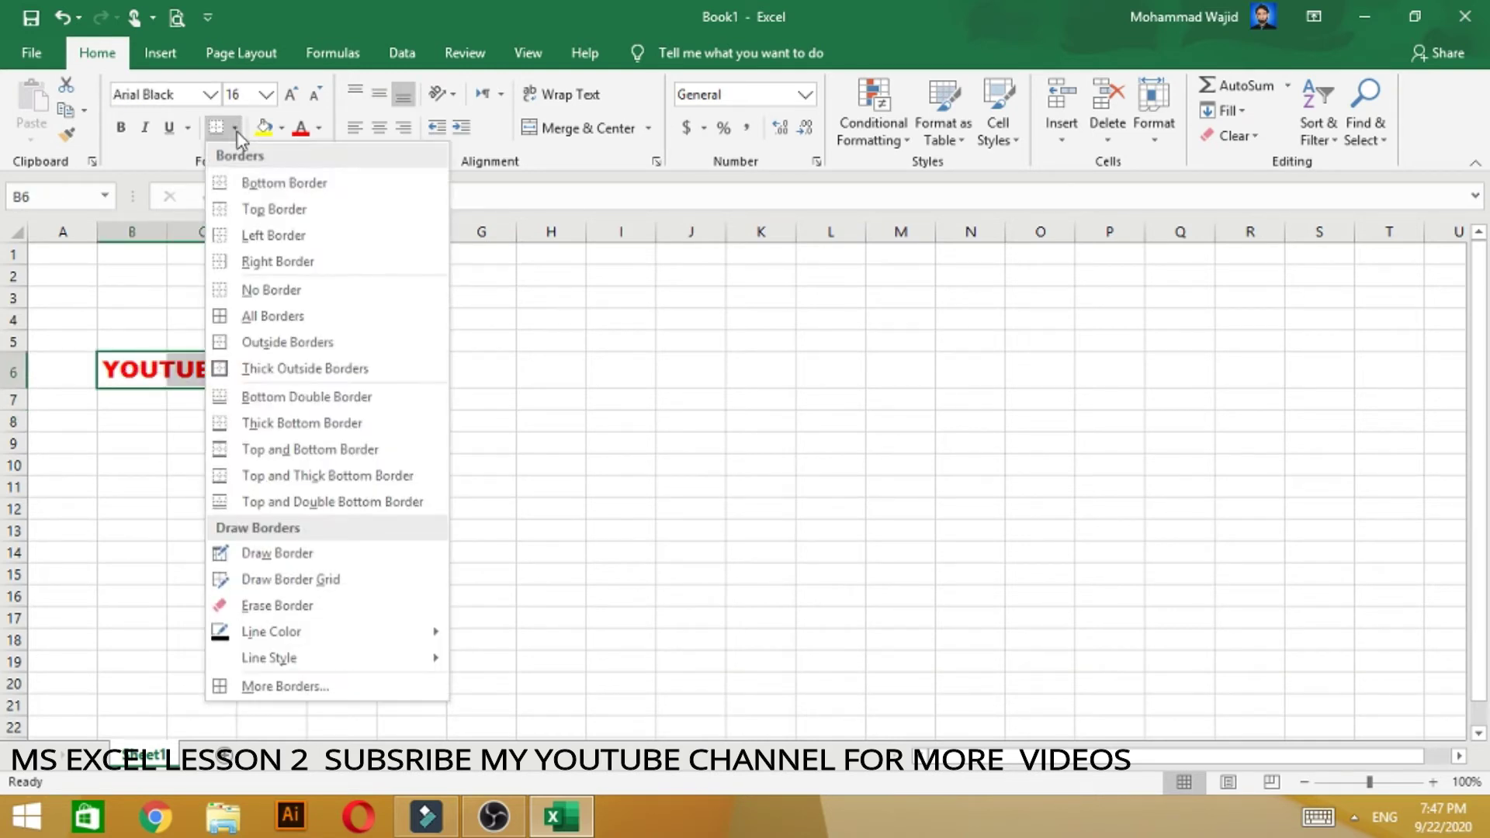
left_click(249, 315)
left_click(273, 368)
left_click(271, 502)
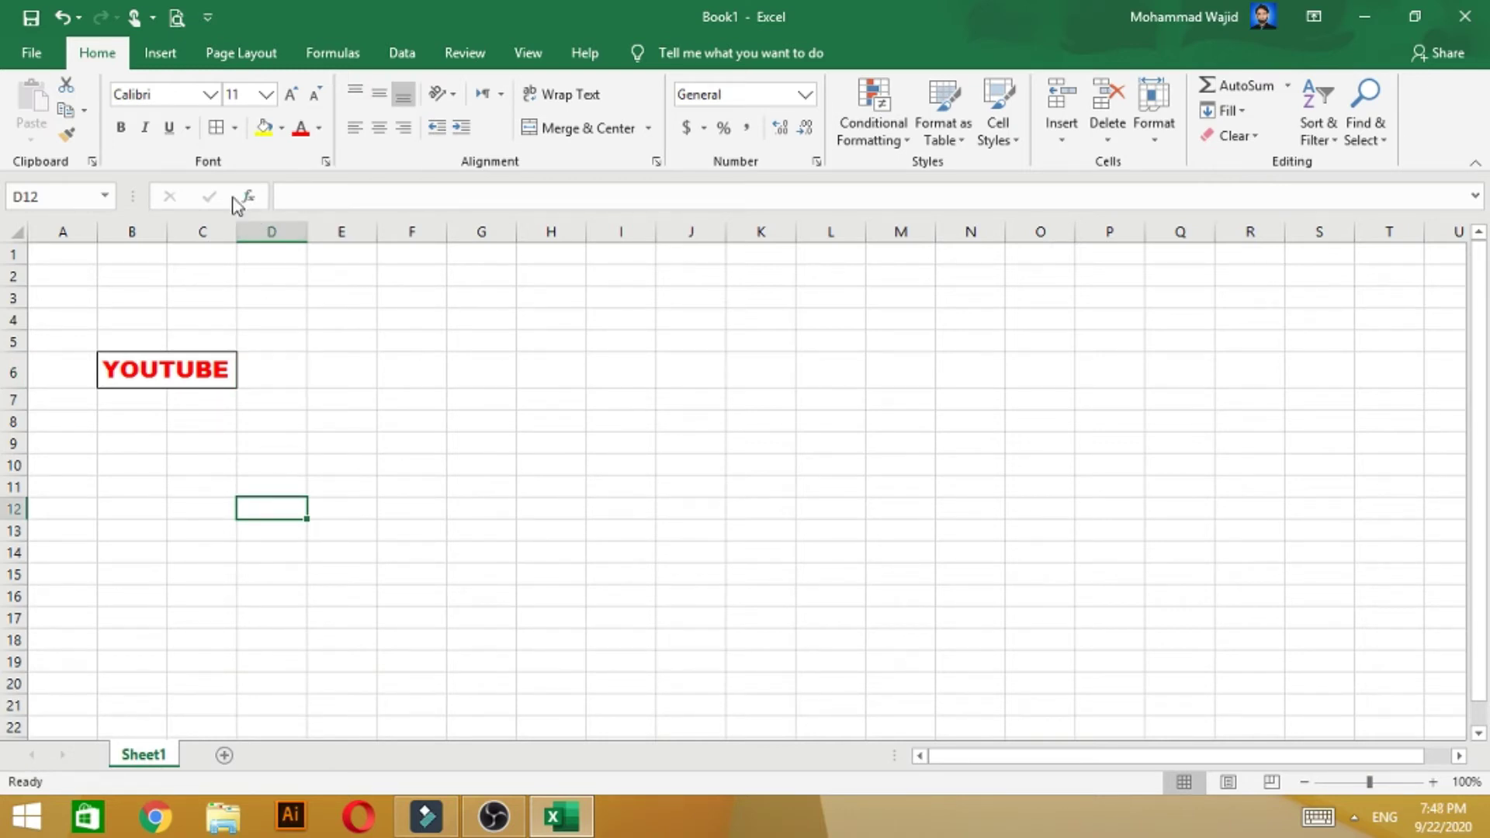
left_click_drag(152, 358, 200, 376)
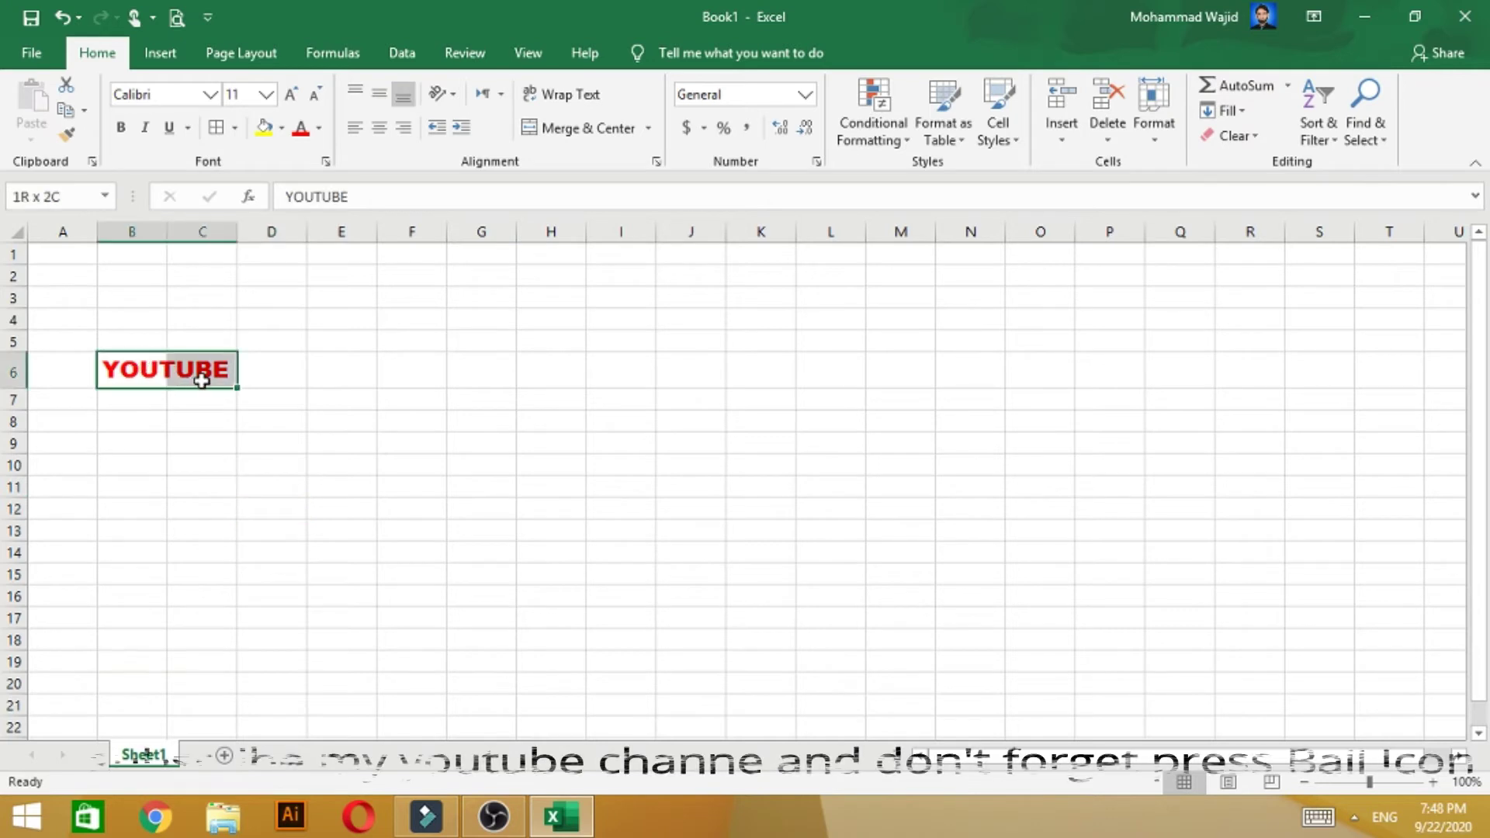
left_click(168, 128)
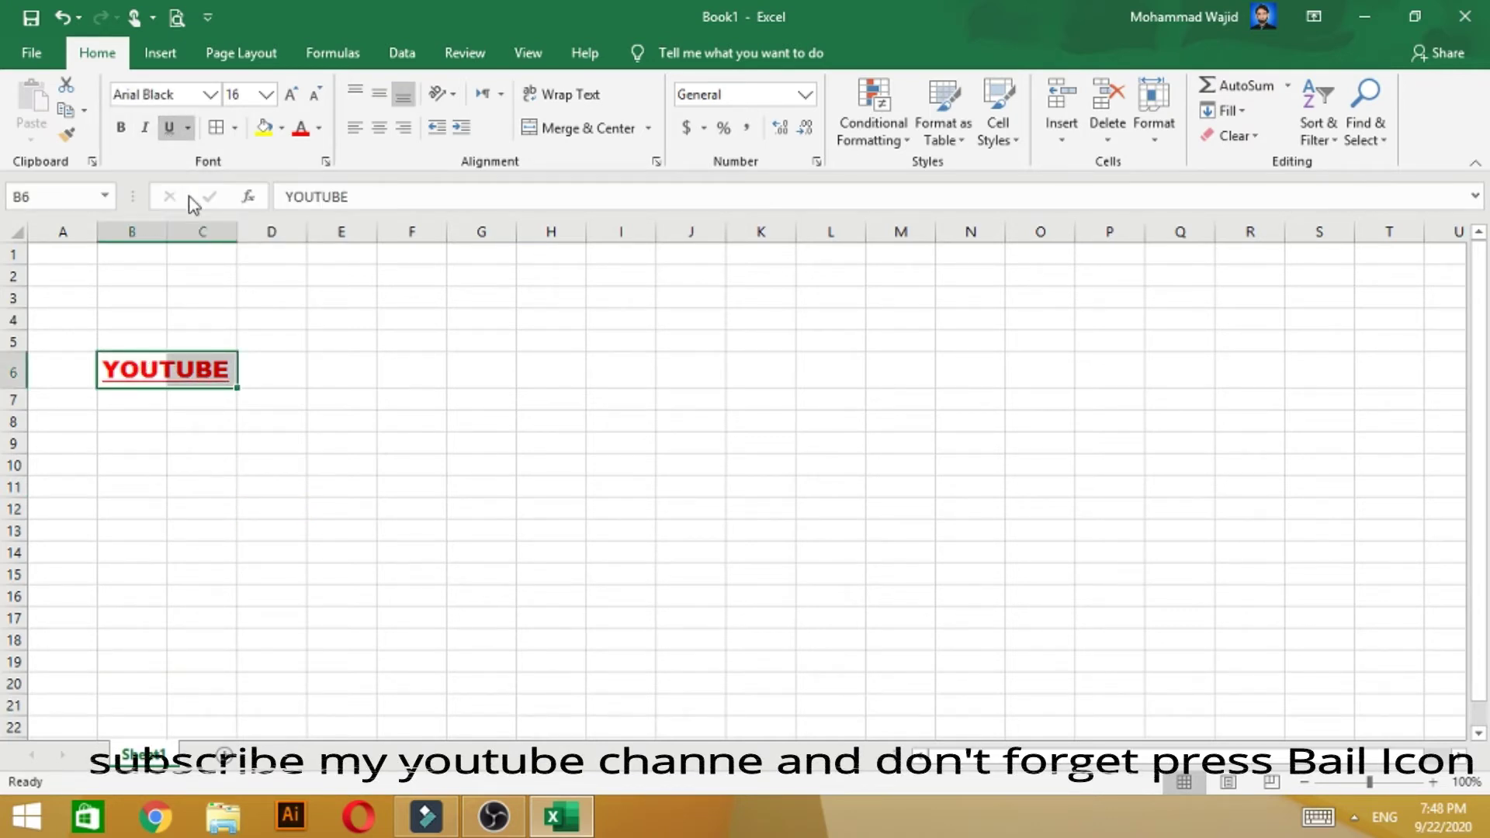
left_click(279, 379)
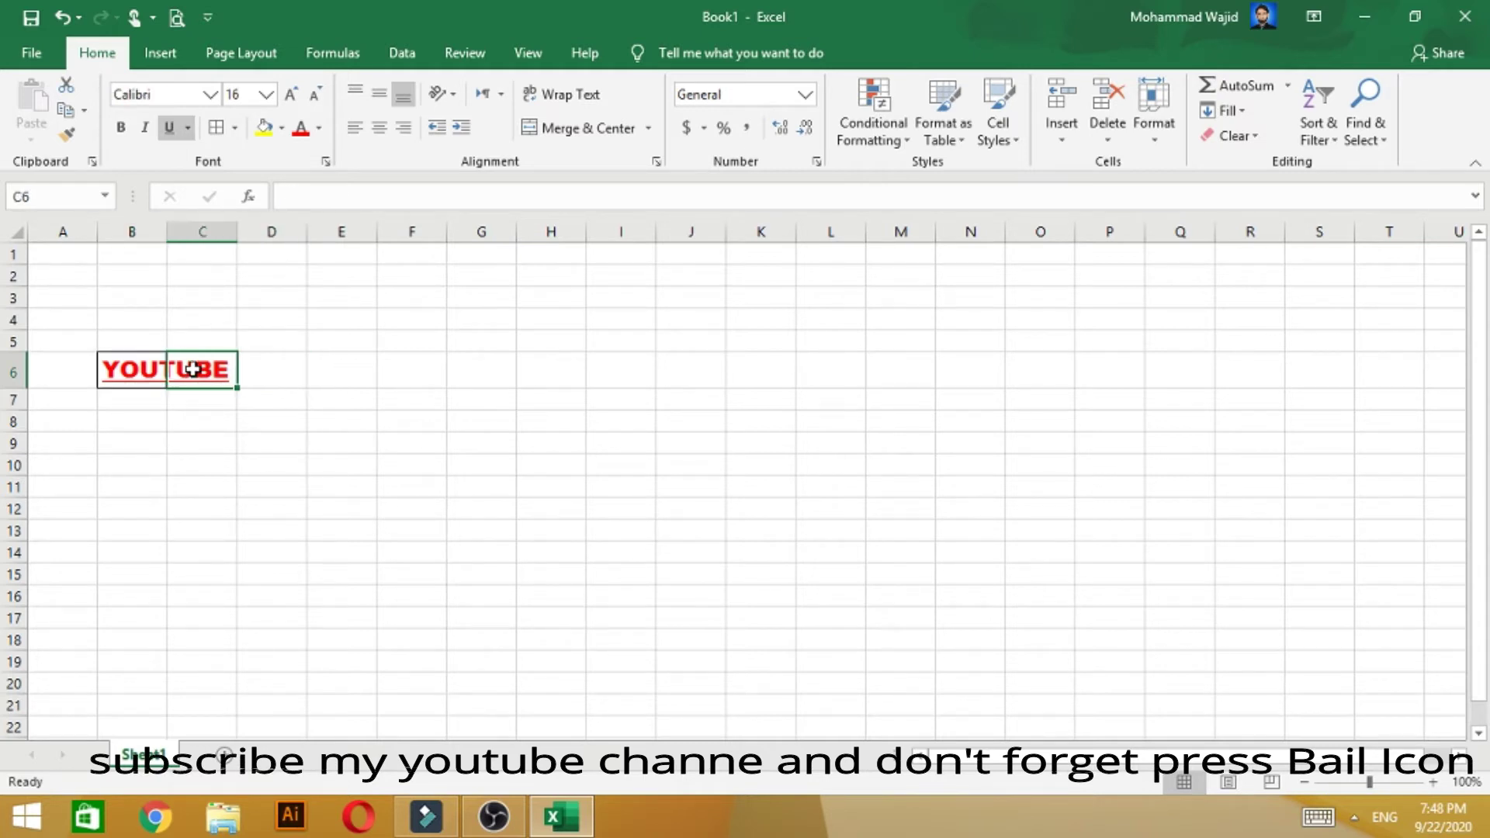
left_click_drag(107, 380, 207, 369)
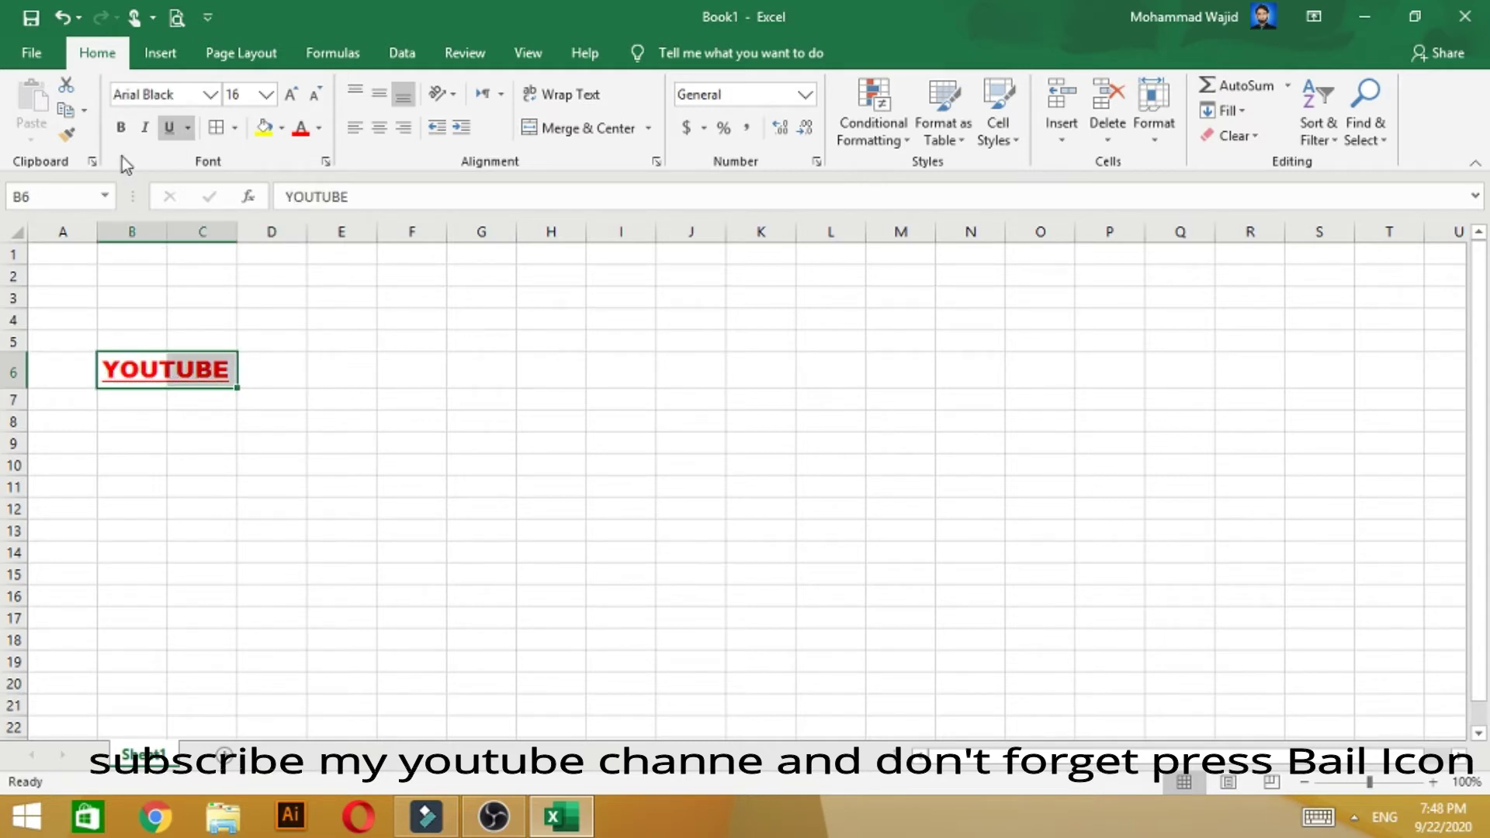
left_click(227, 320)
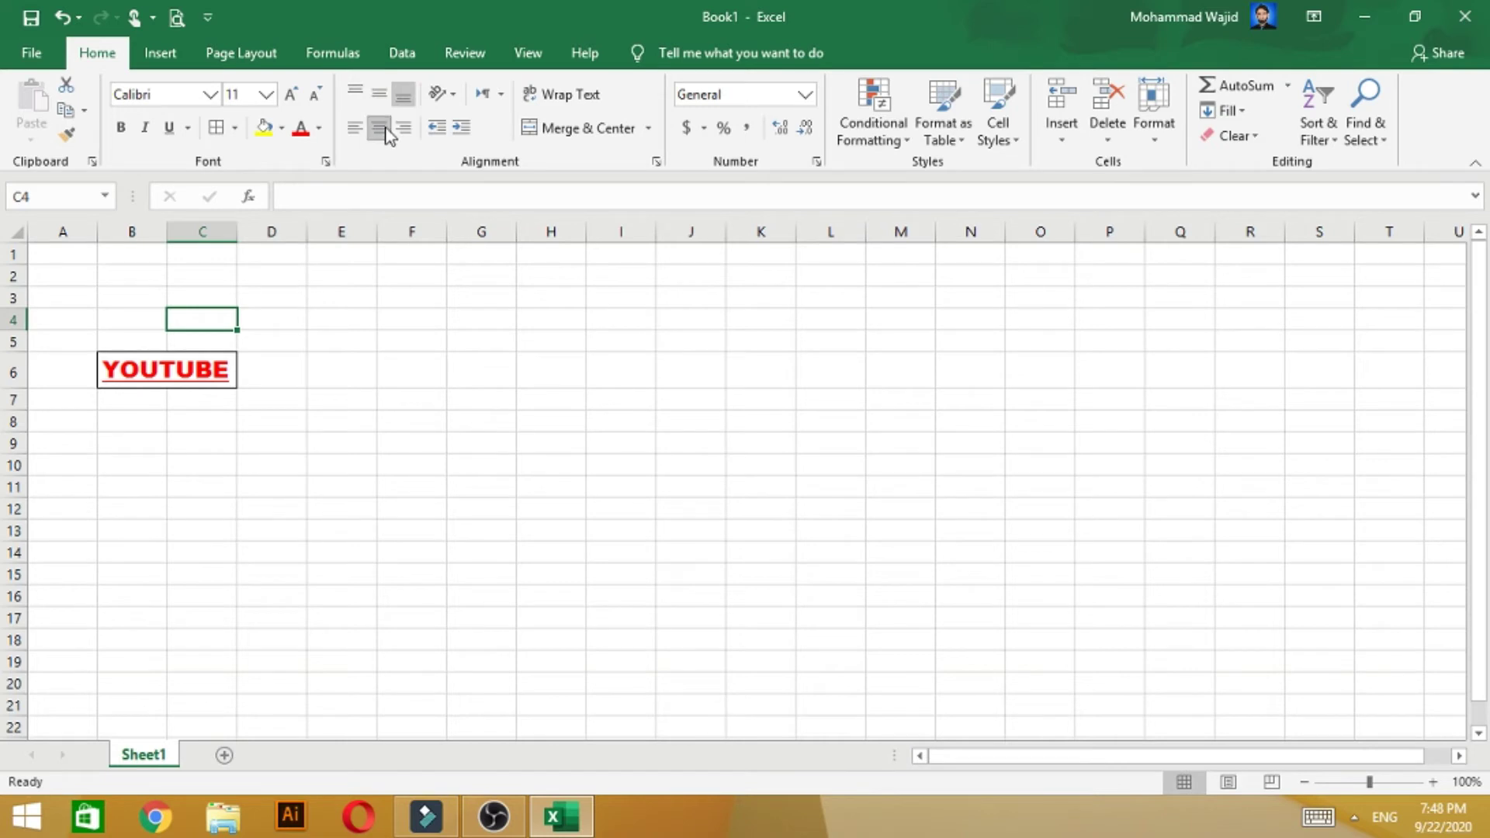
left_click(400, 135)
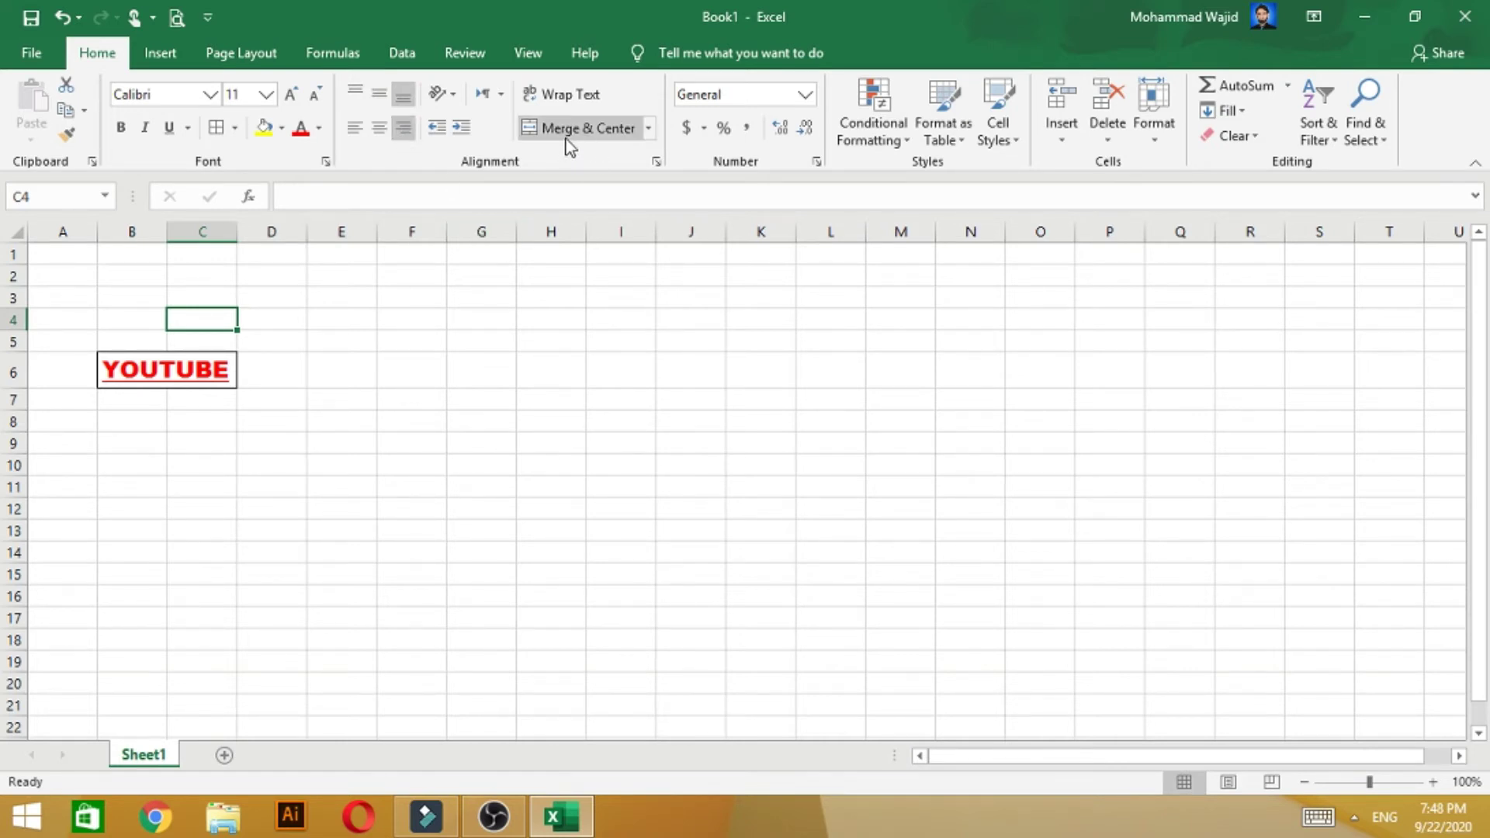
left_click(365, 379)
Merge B6:E6 with Merge & Center so YOUTUBE sits centred in one cell.
left_click(161, 368)
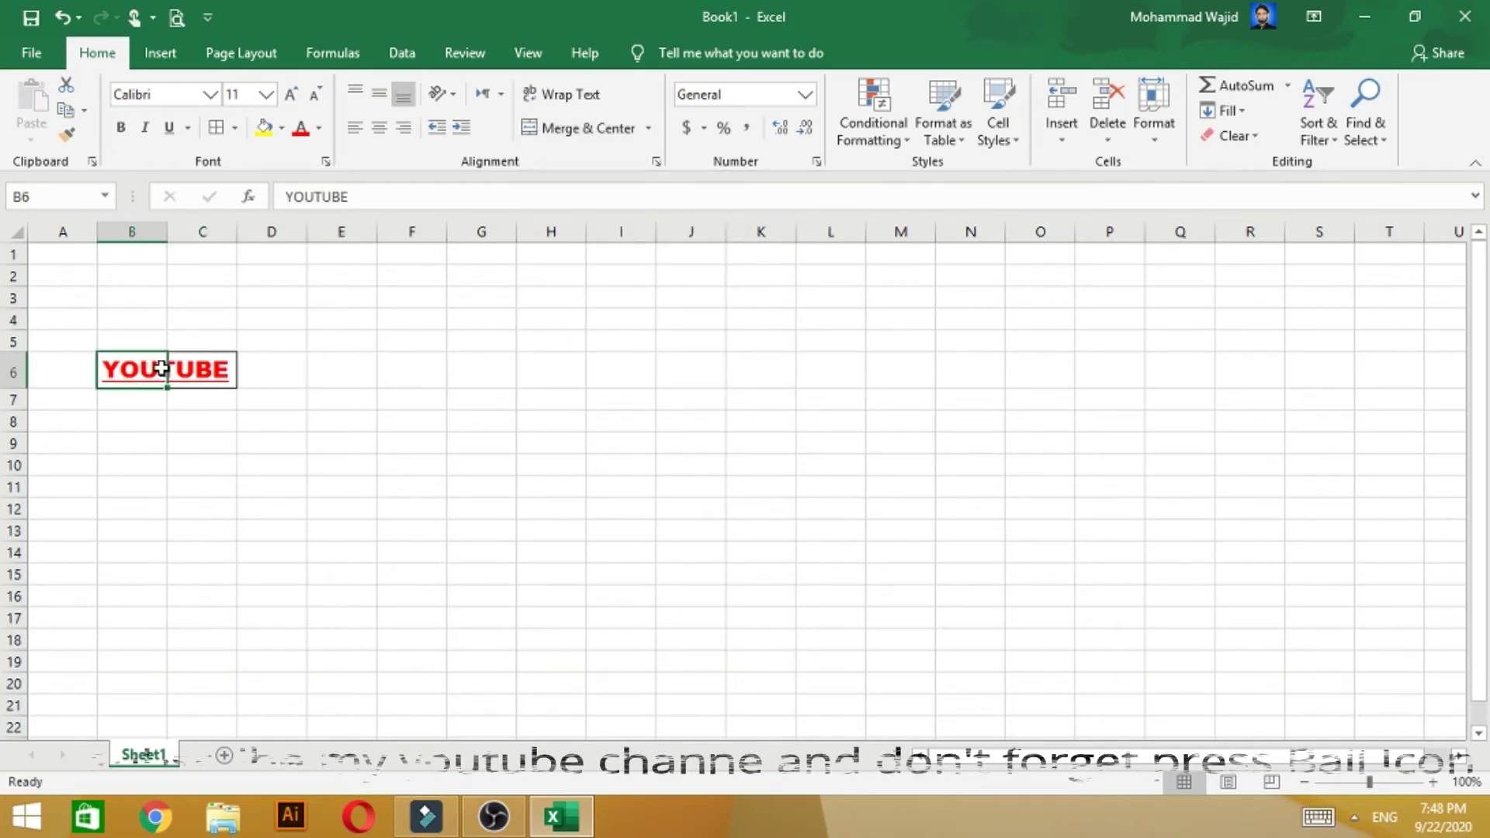
left_click_drag(160, 368, 352, 379)
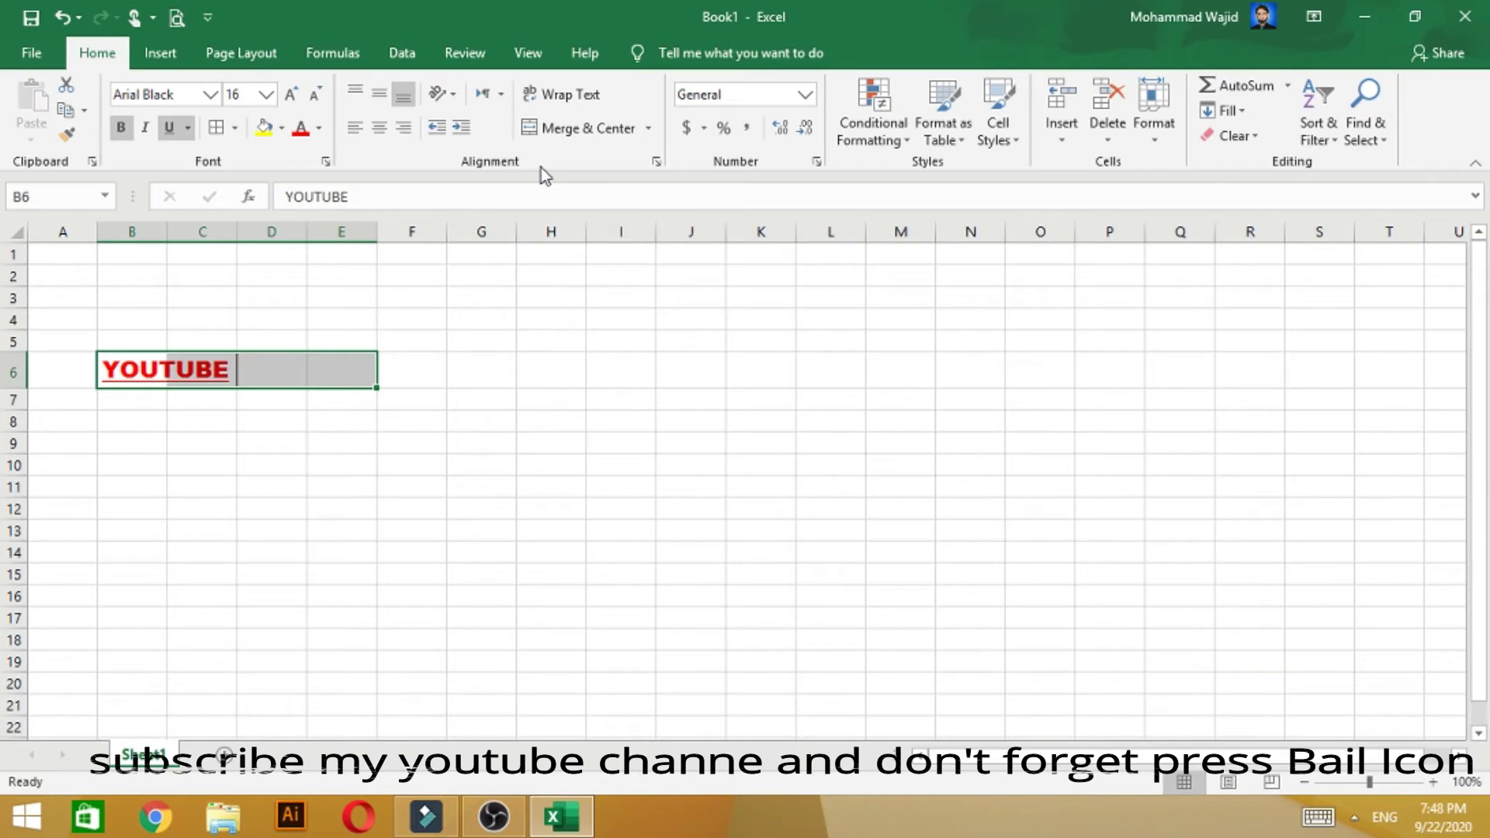
left_click(570, 130)
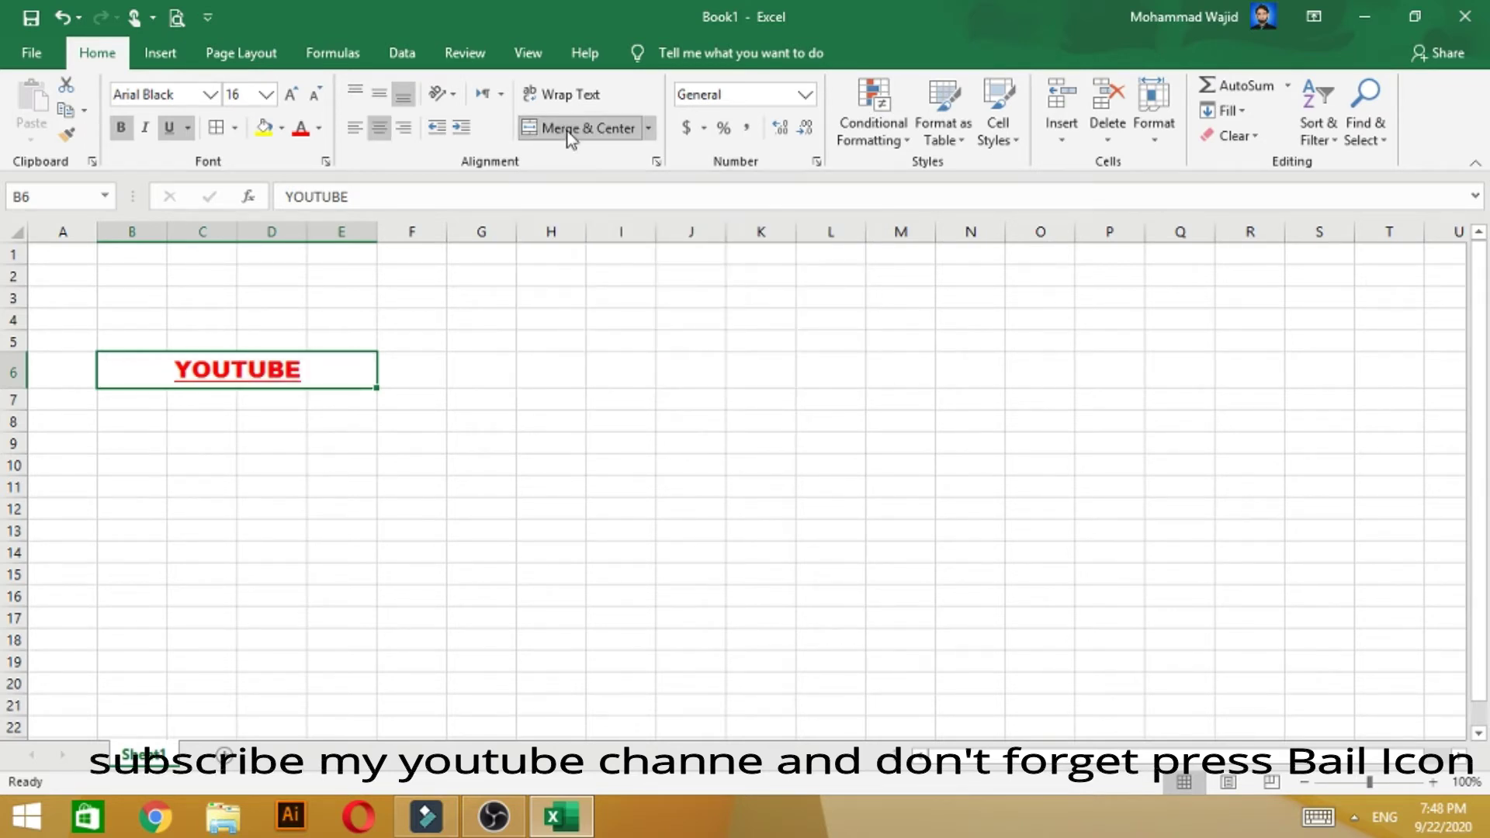
left_click(548, 355)
left_click(214, 371)
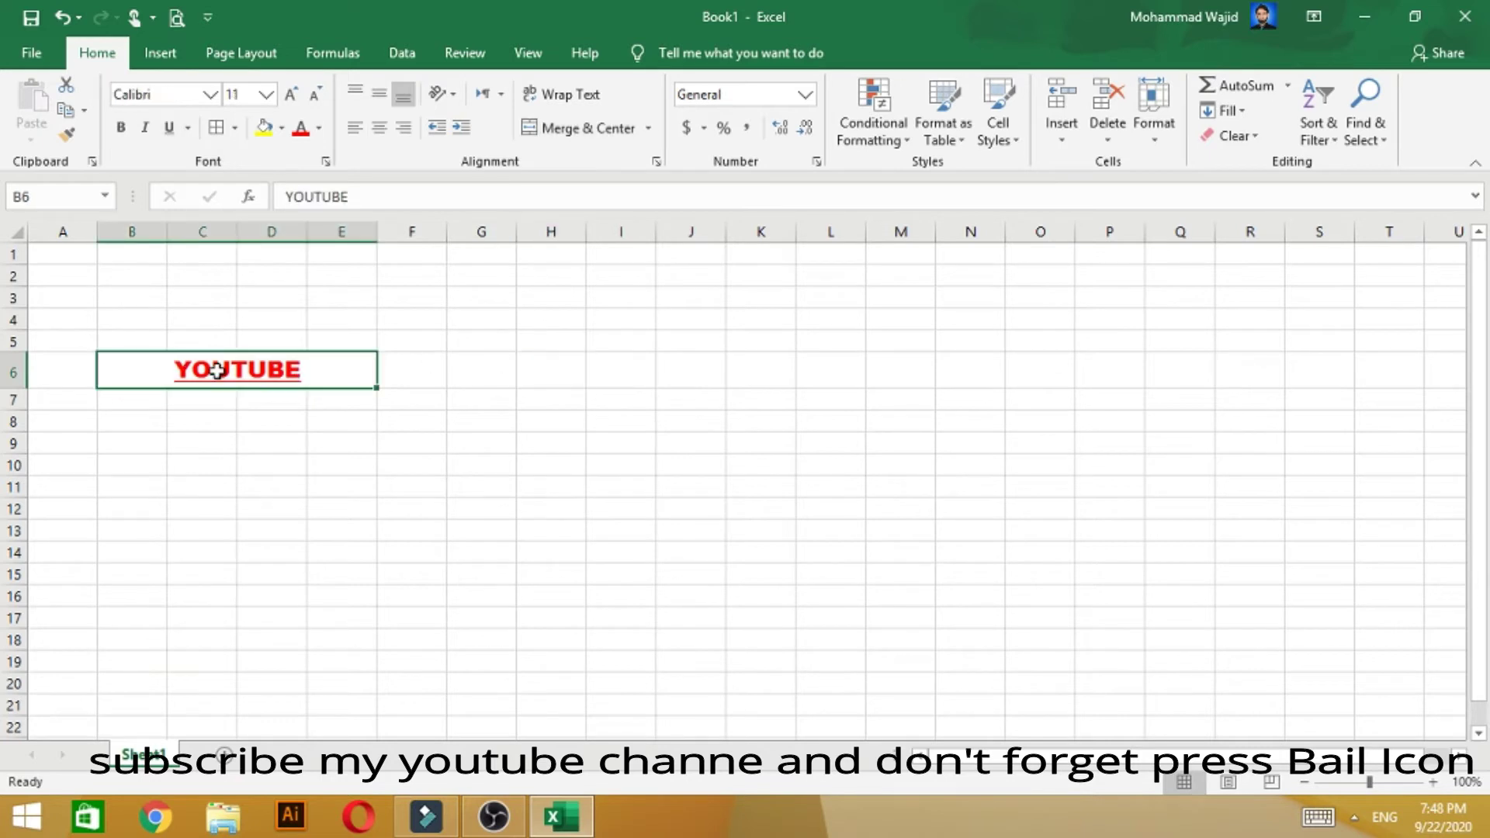
left_click(490, 358)
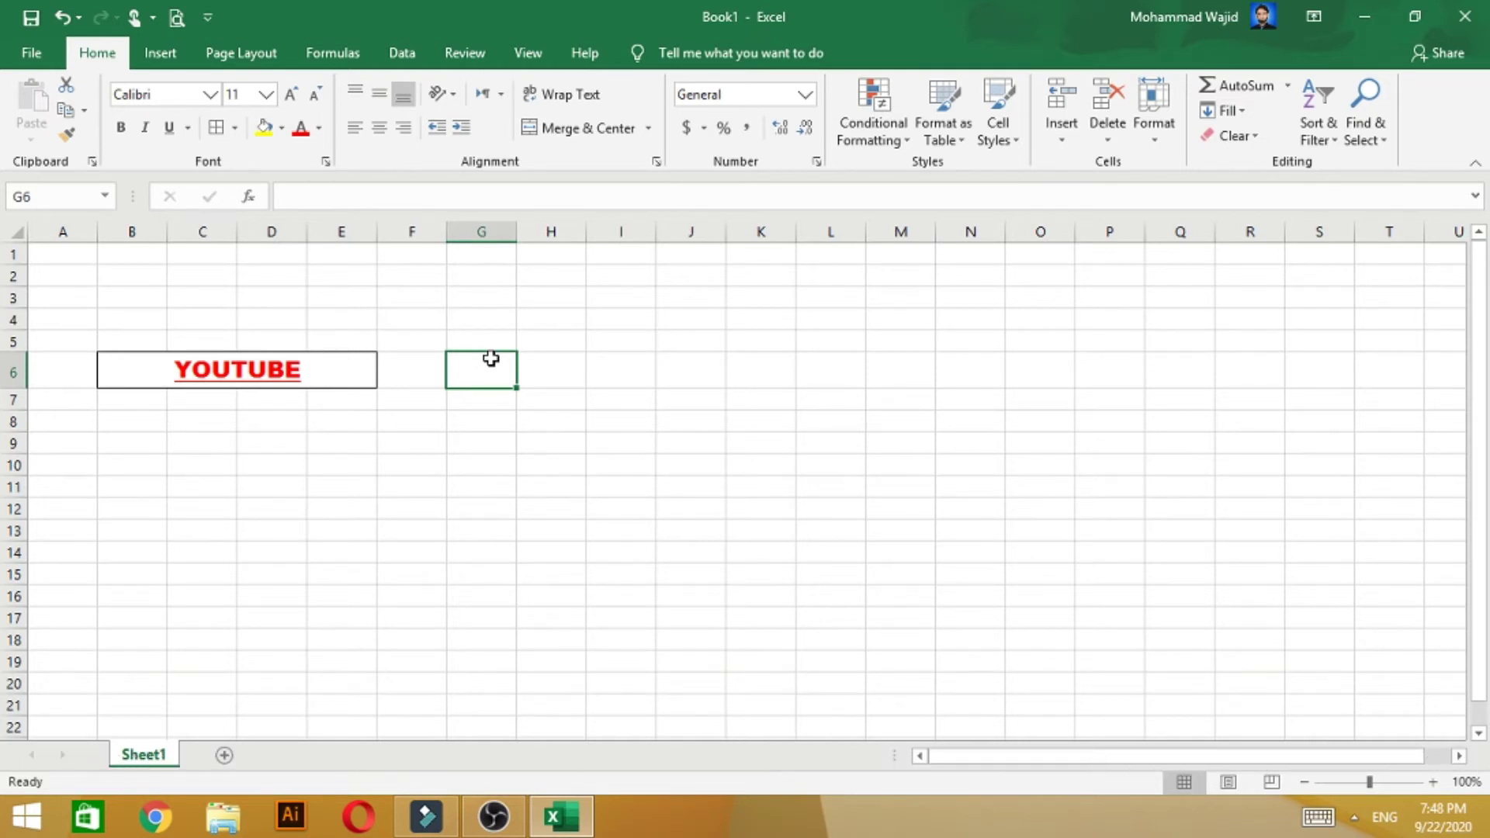
Show the Conditional Formatting Icon Sets choices for the merged YOUTUBE cell.
left_click(146, 375)
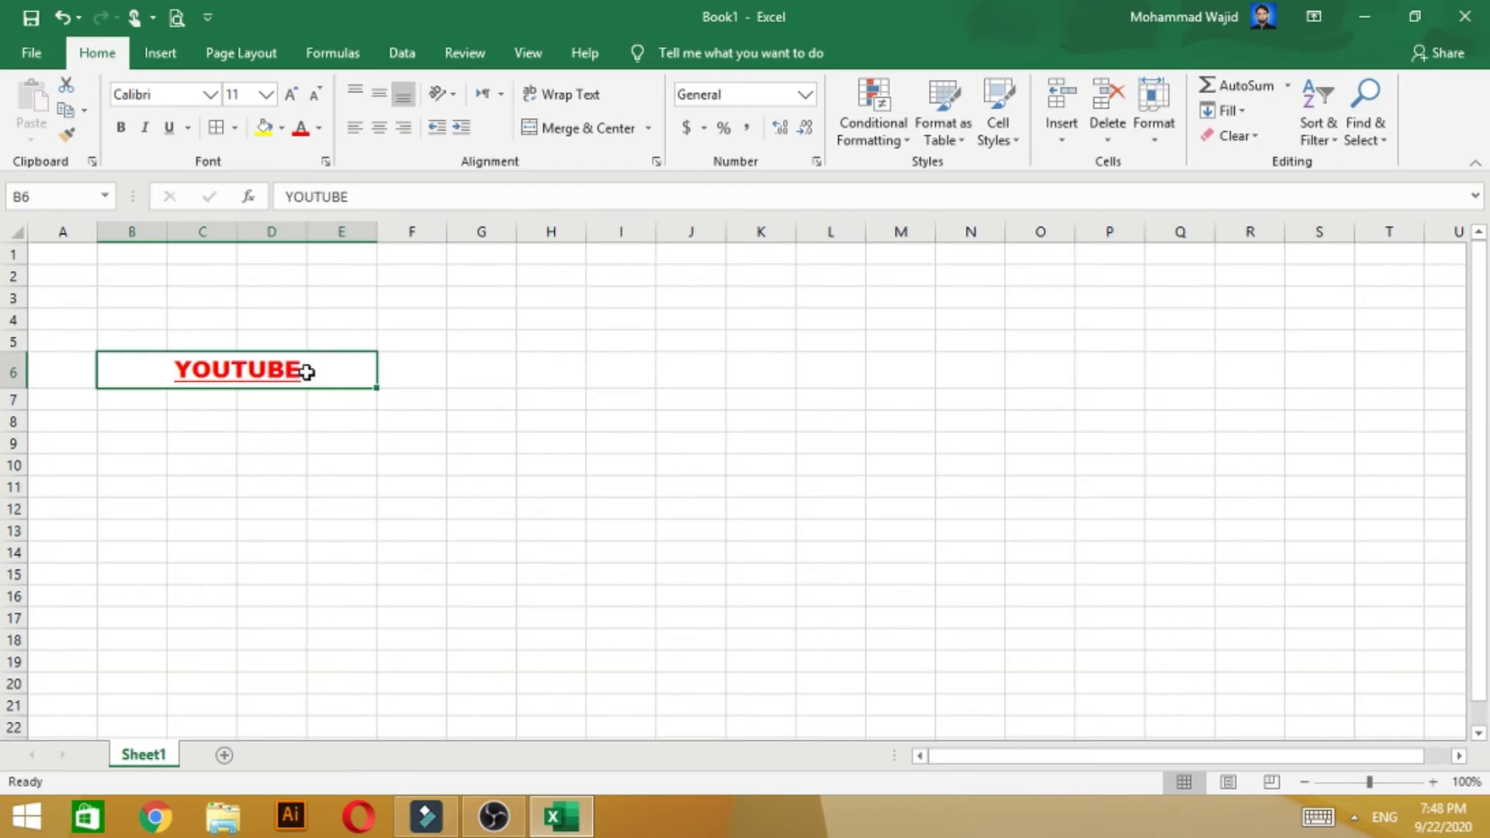
left_click_drag(223, 382, 302, 390)
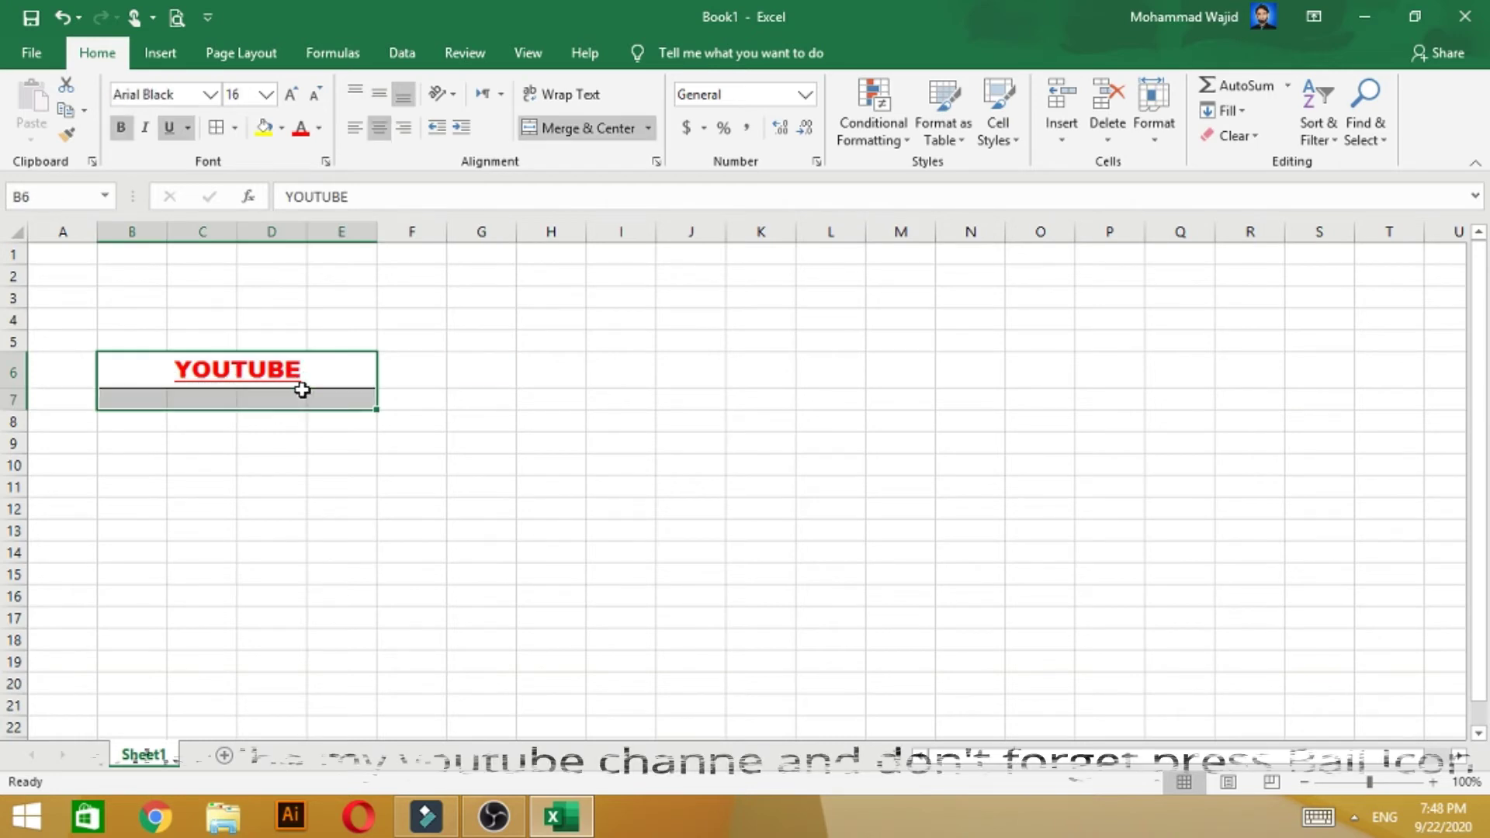
left_click(354, 429)
left_click(328, 384)
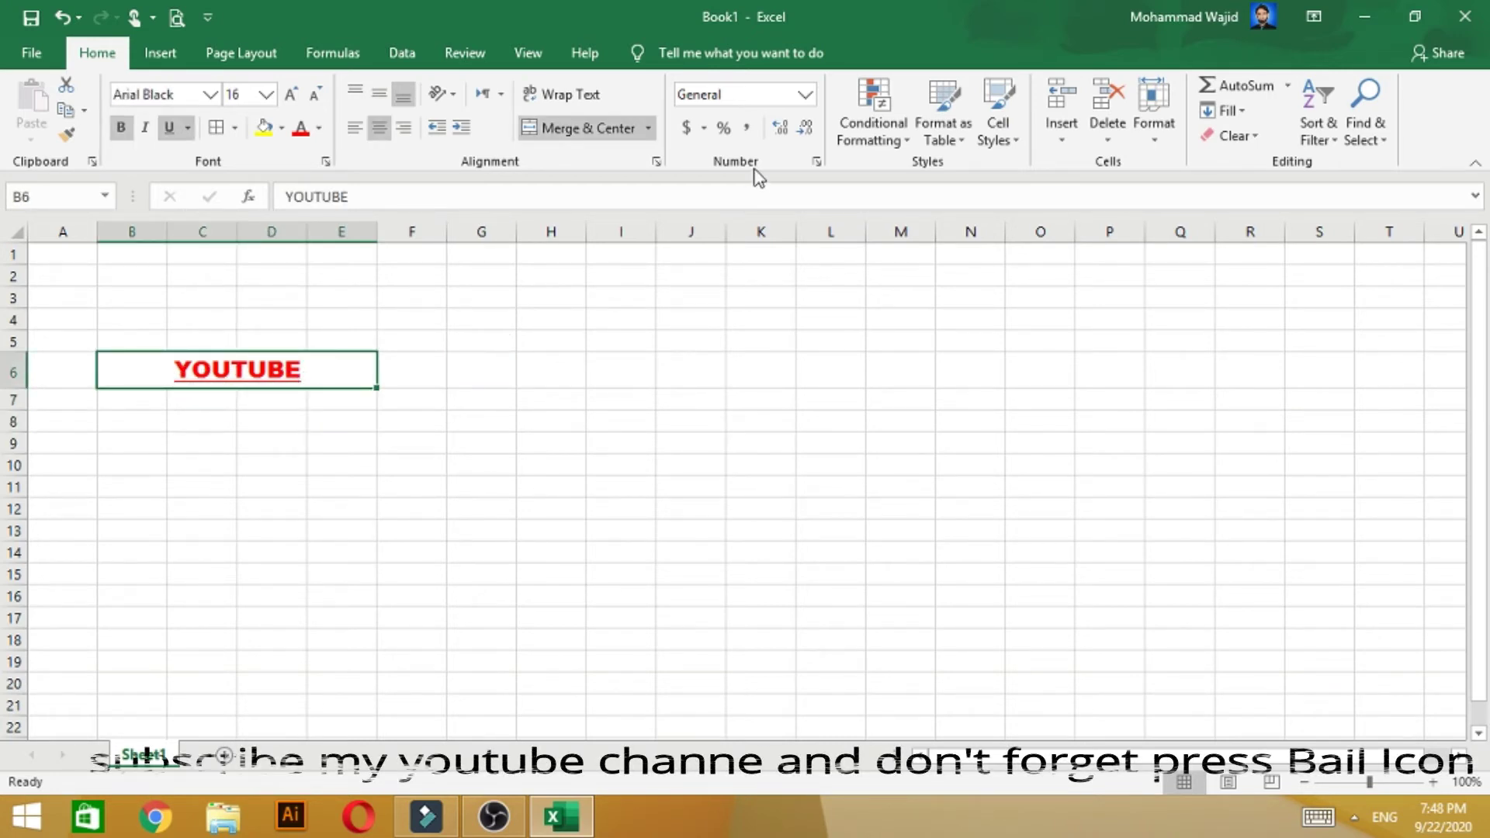
left_click(889, 144)
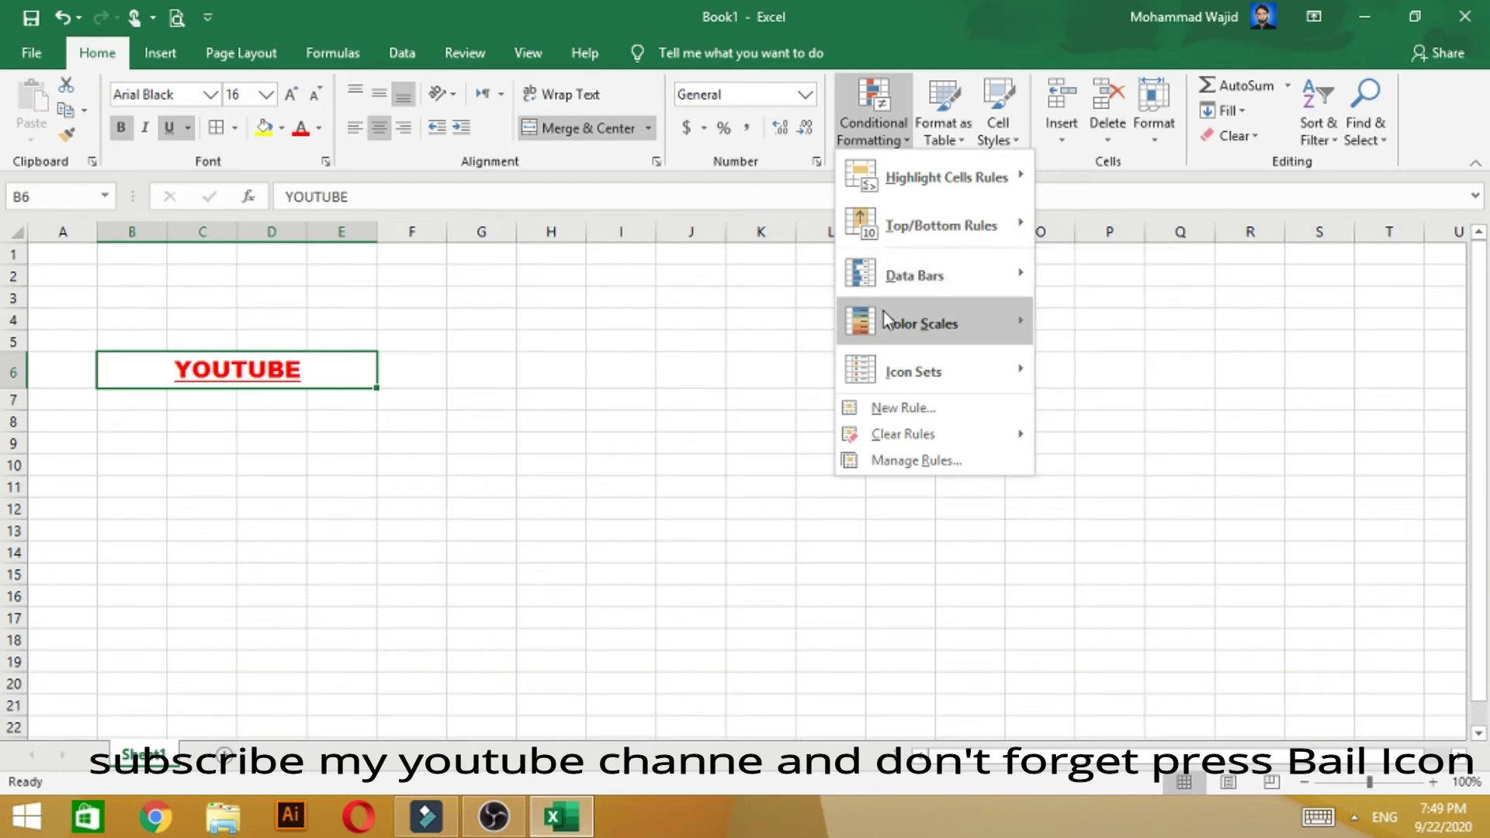
mouse_move(914, 371)
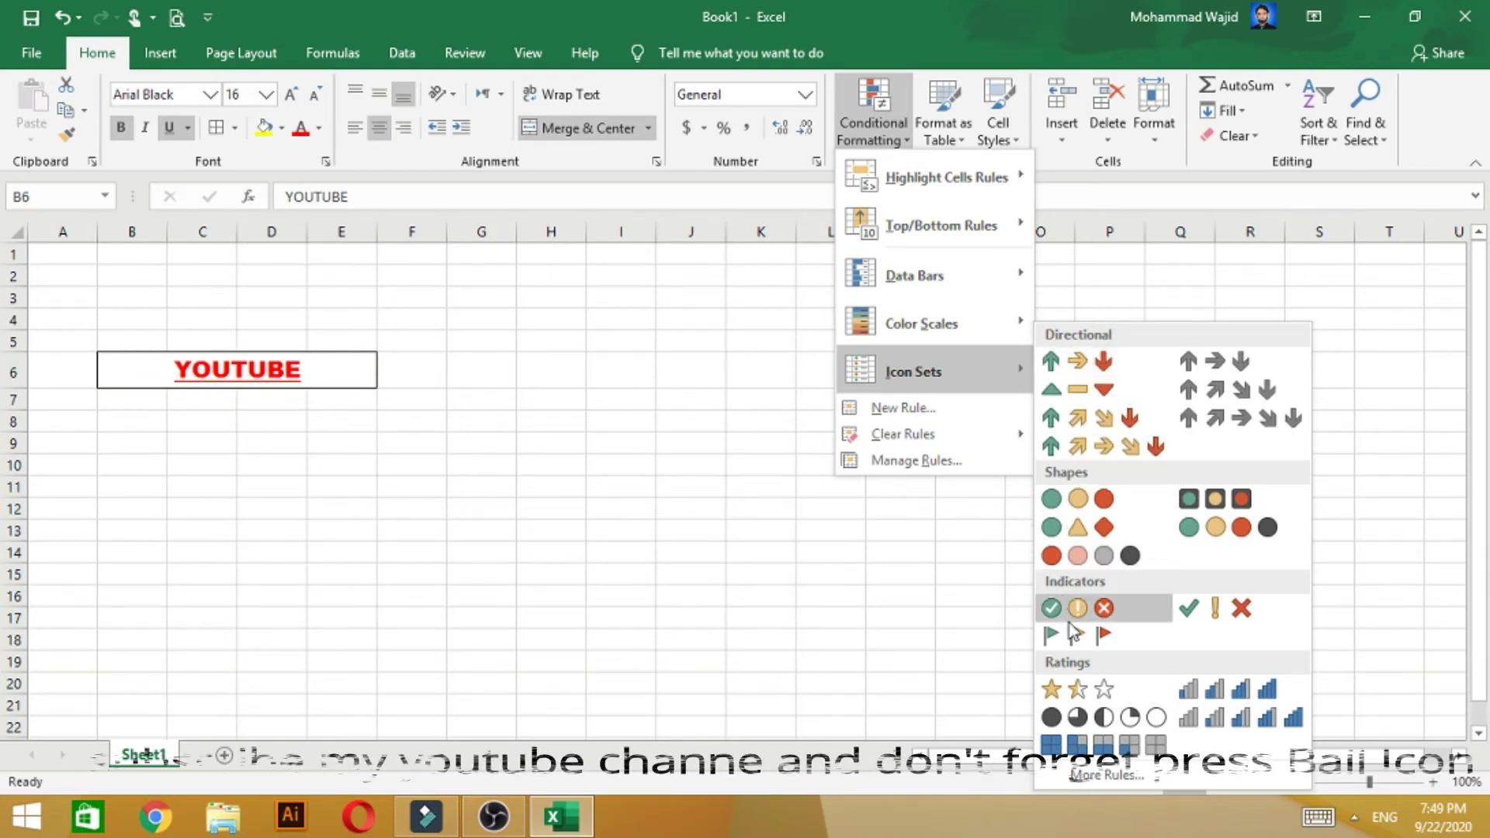
Format B6:E7 as a light blue table with headers Column1 to Column4.
left_click(882, 589)
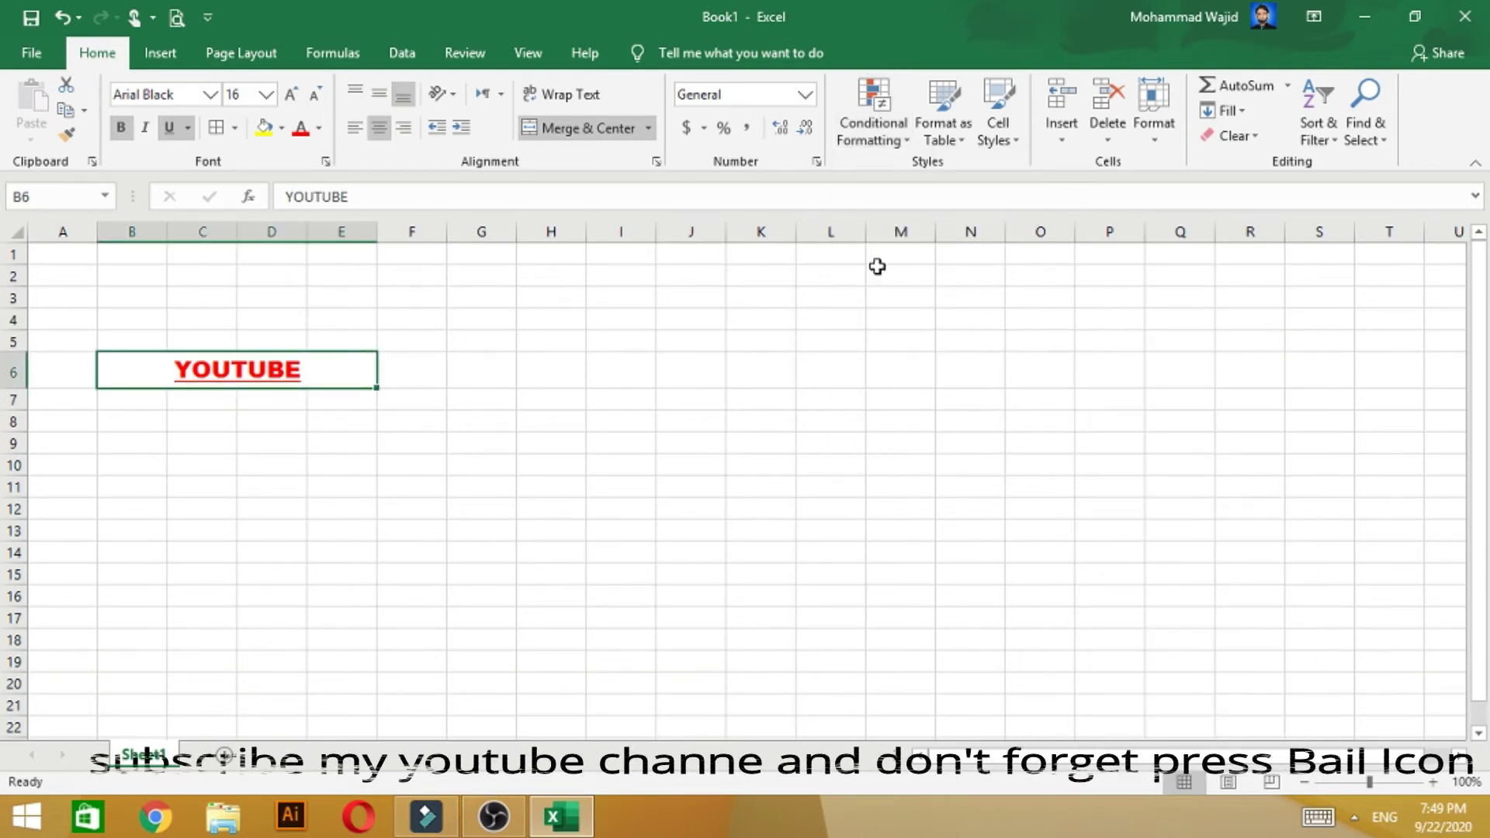
left_click(942, 140)
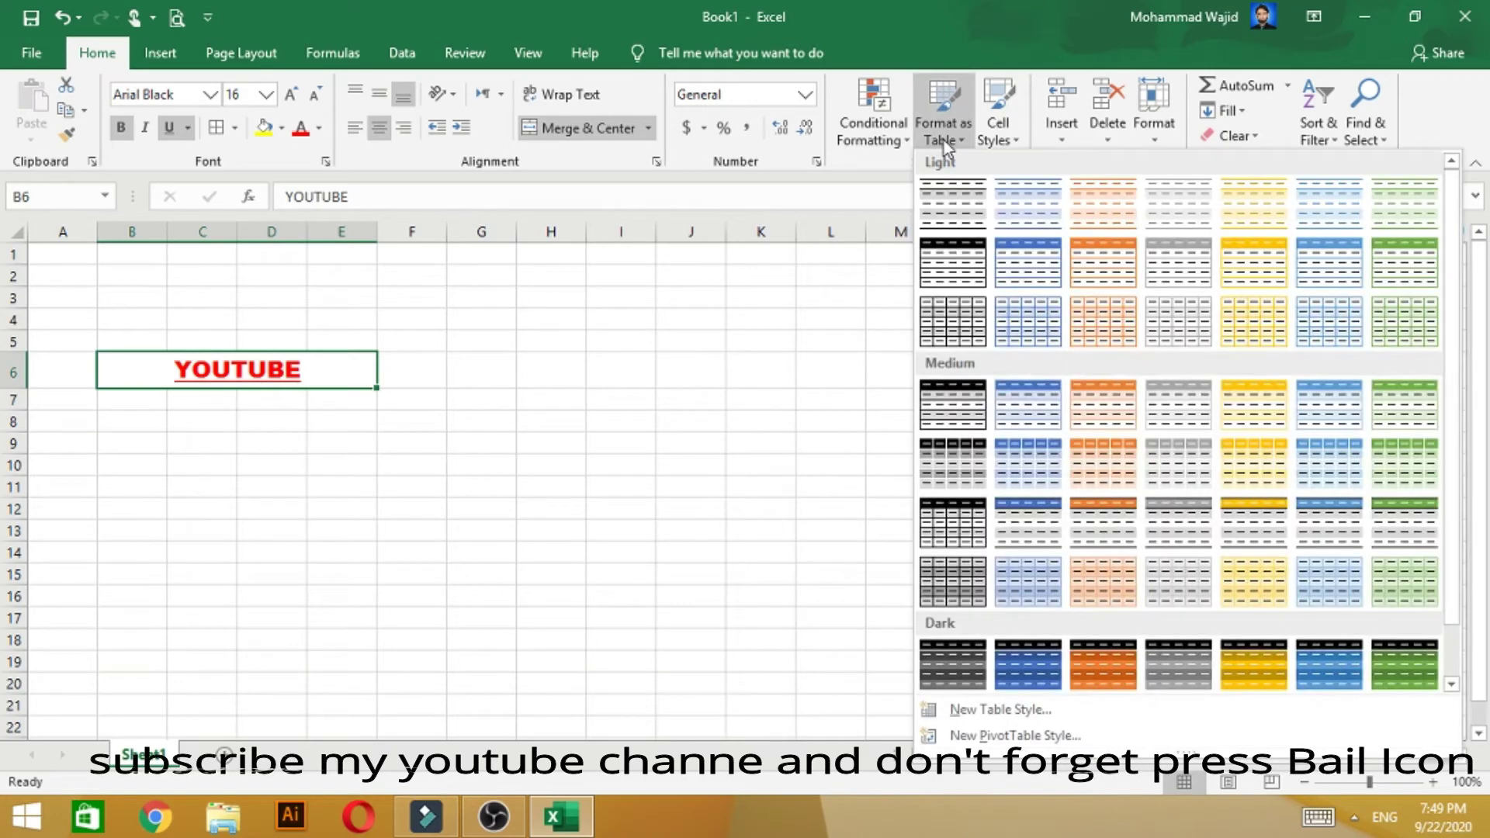
left_click(893, 152)
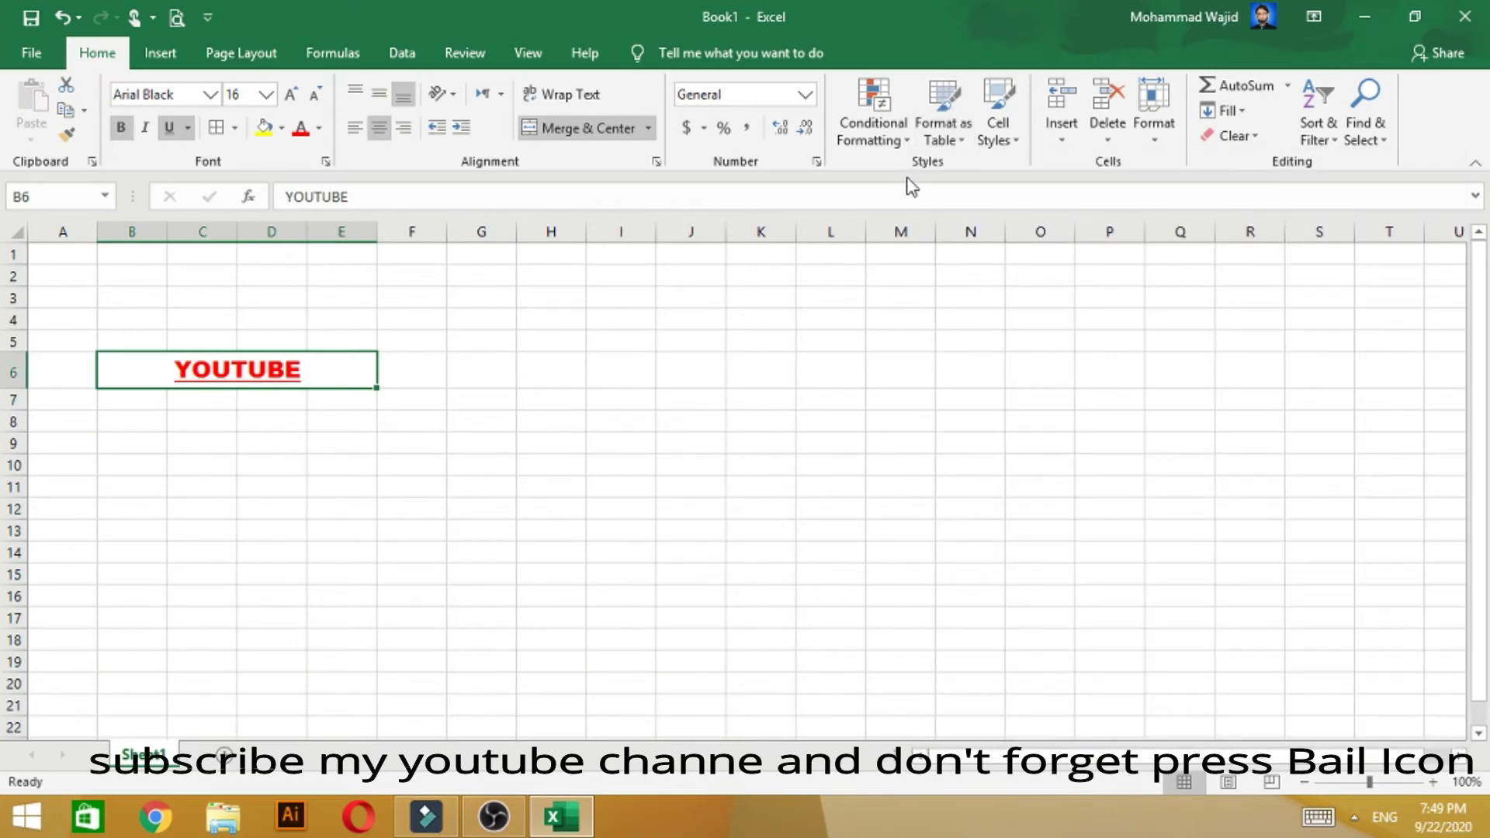
left_click(948, 137)
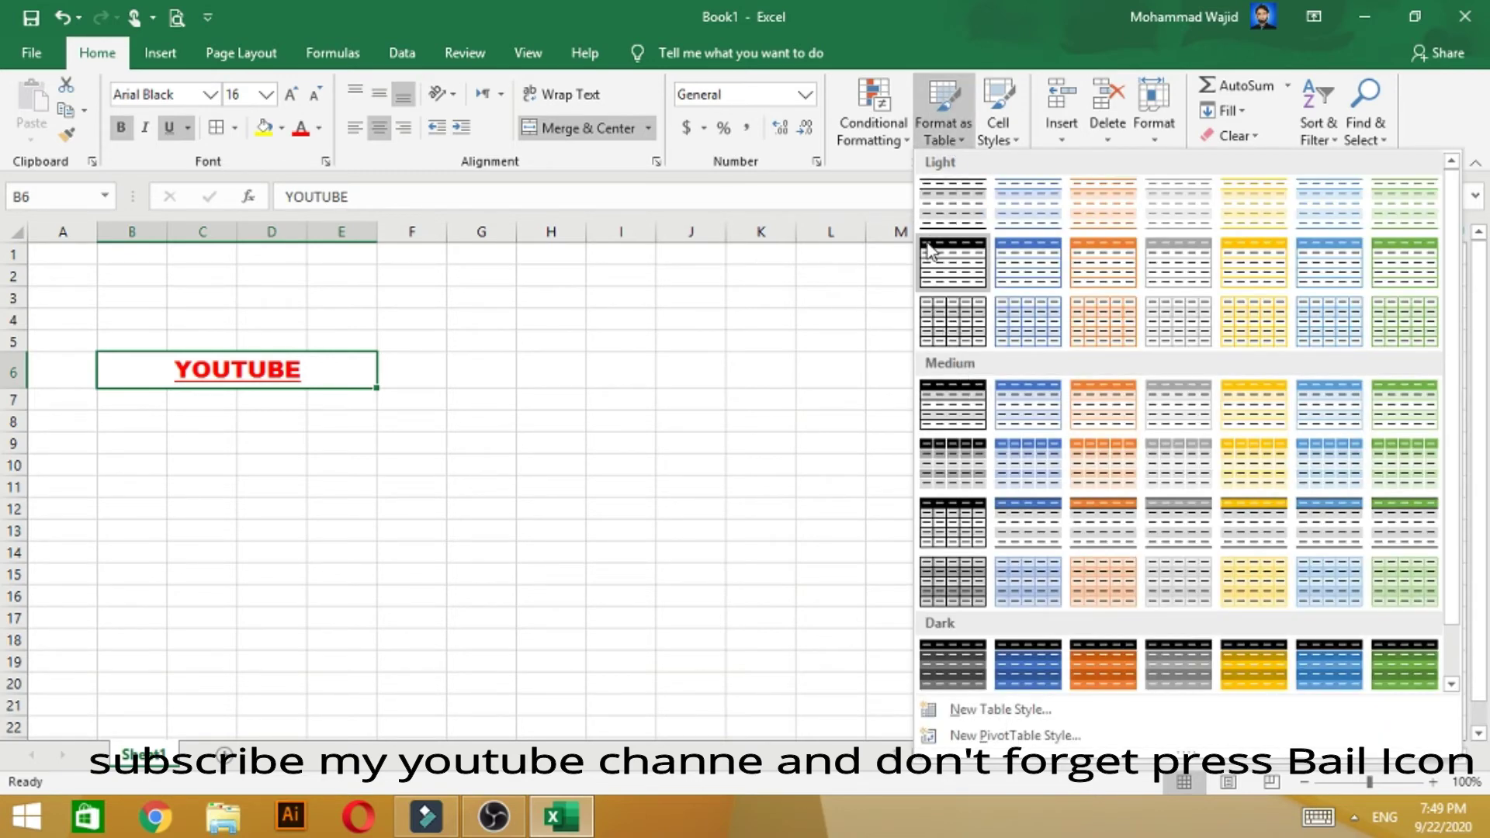
left_click(1009, 264)
left_click(749, 446)
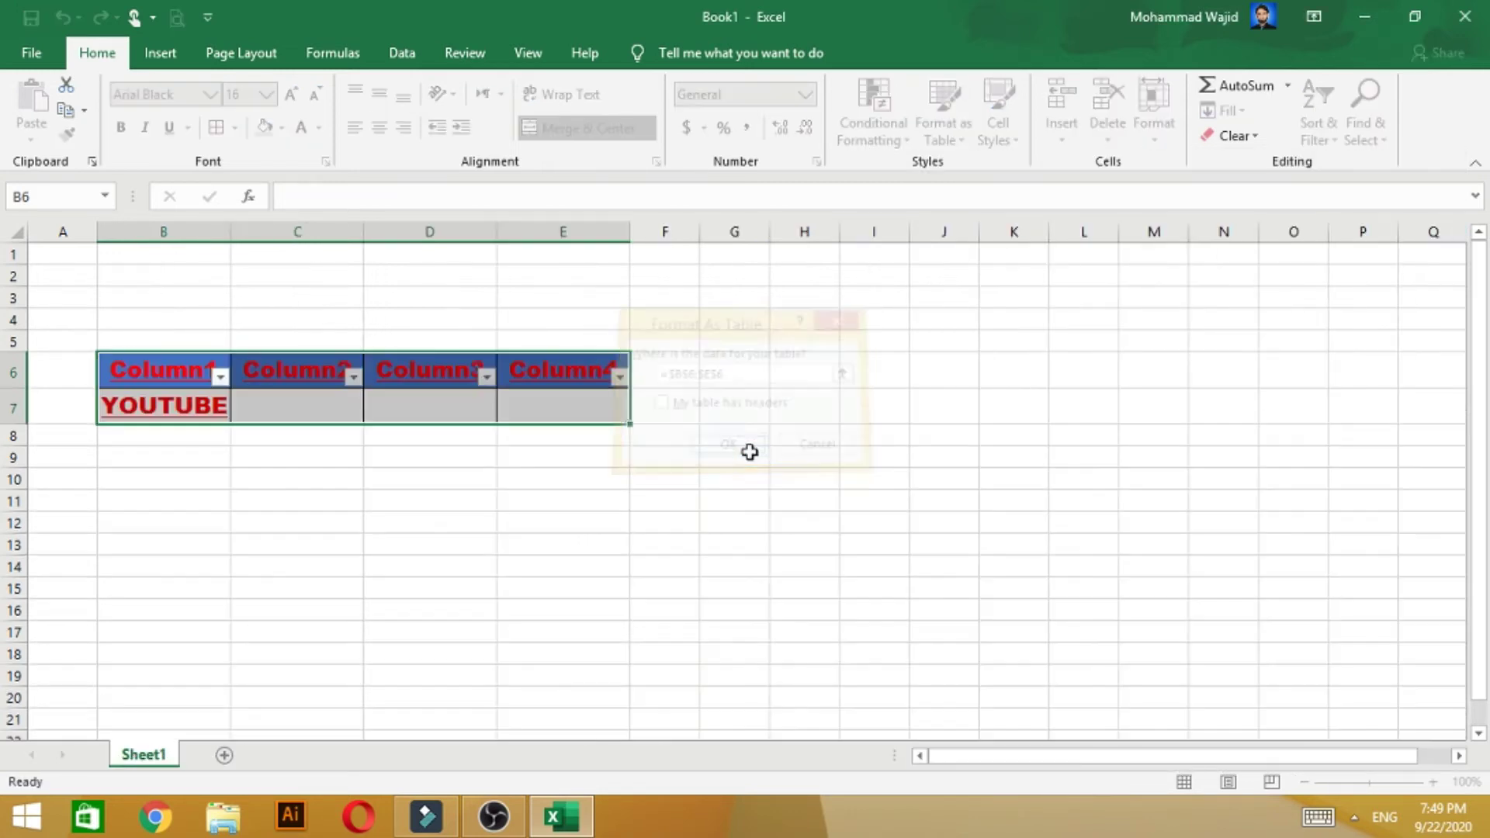
left_click(810, 485)
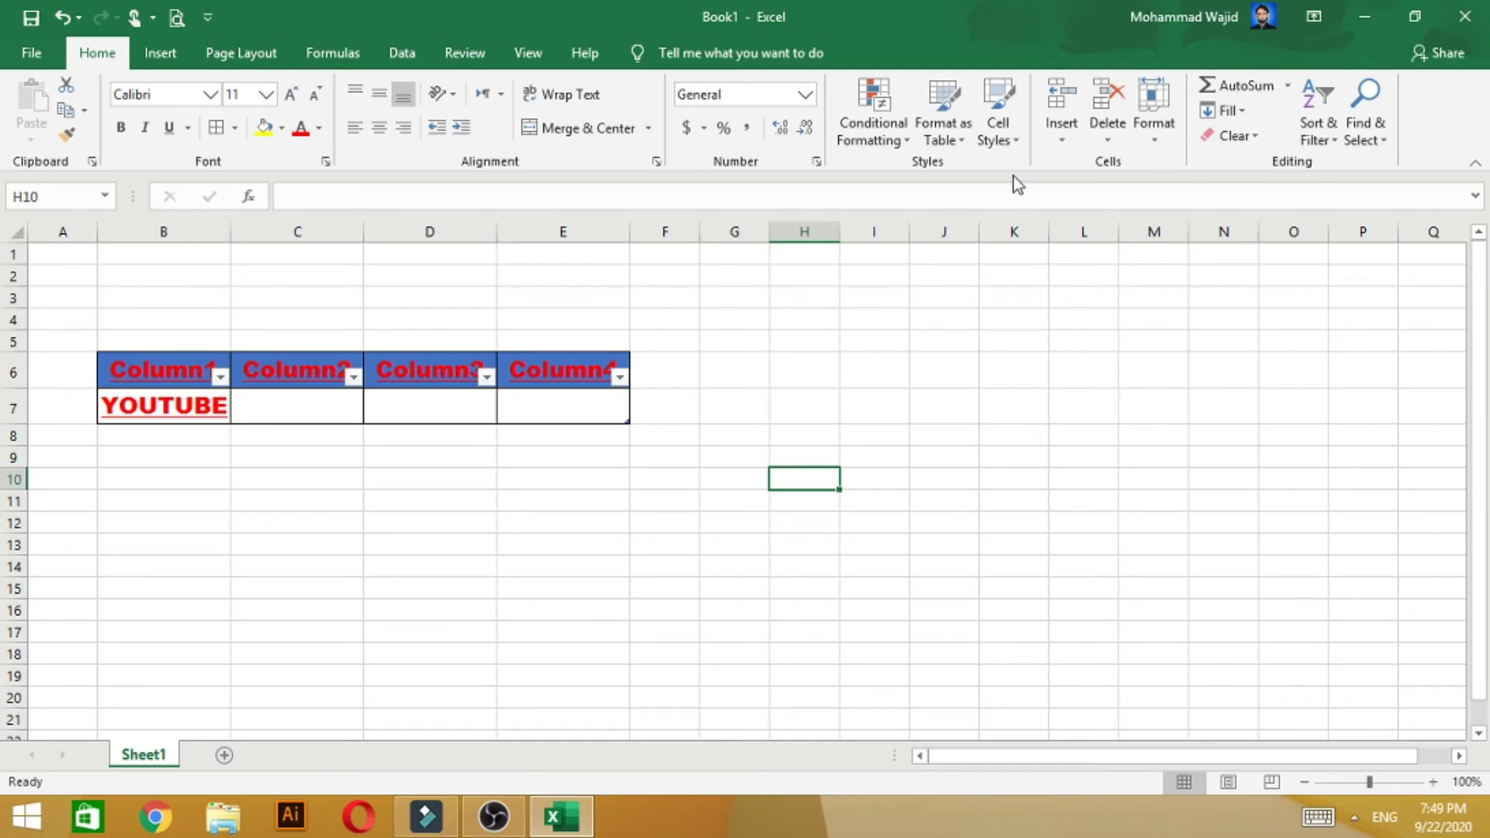
Apply the Check Cell style to B10:E12 below the table.
left_click(1001, 132)
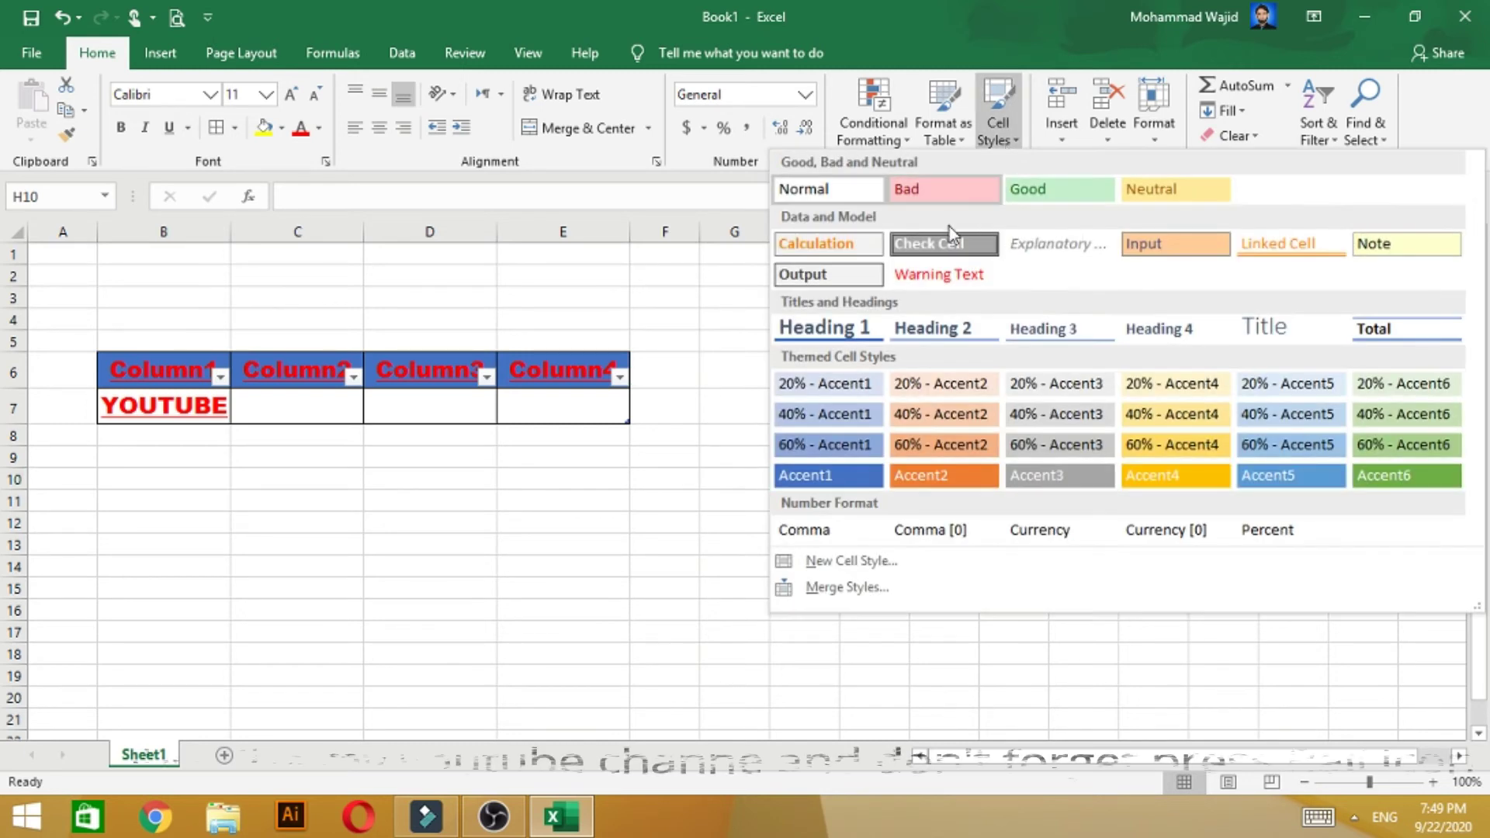
left_click(217, 499)
left_click(163, 484)
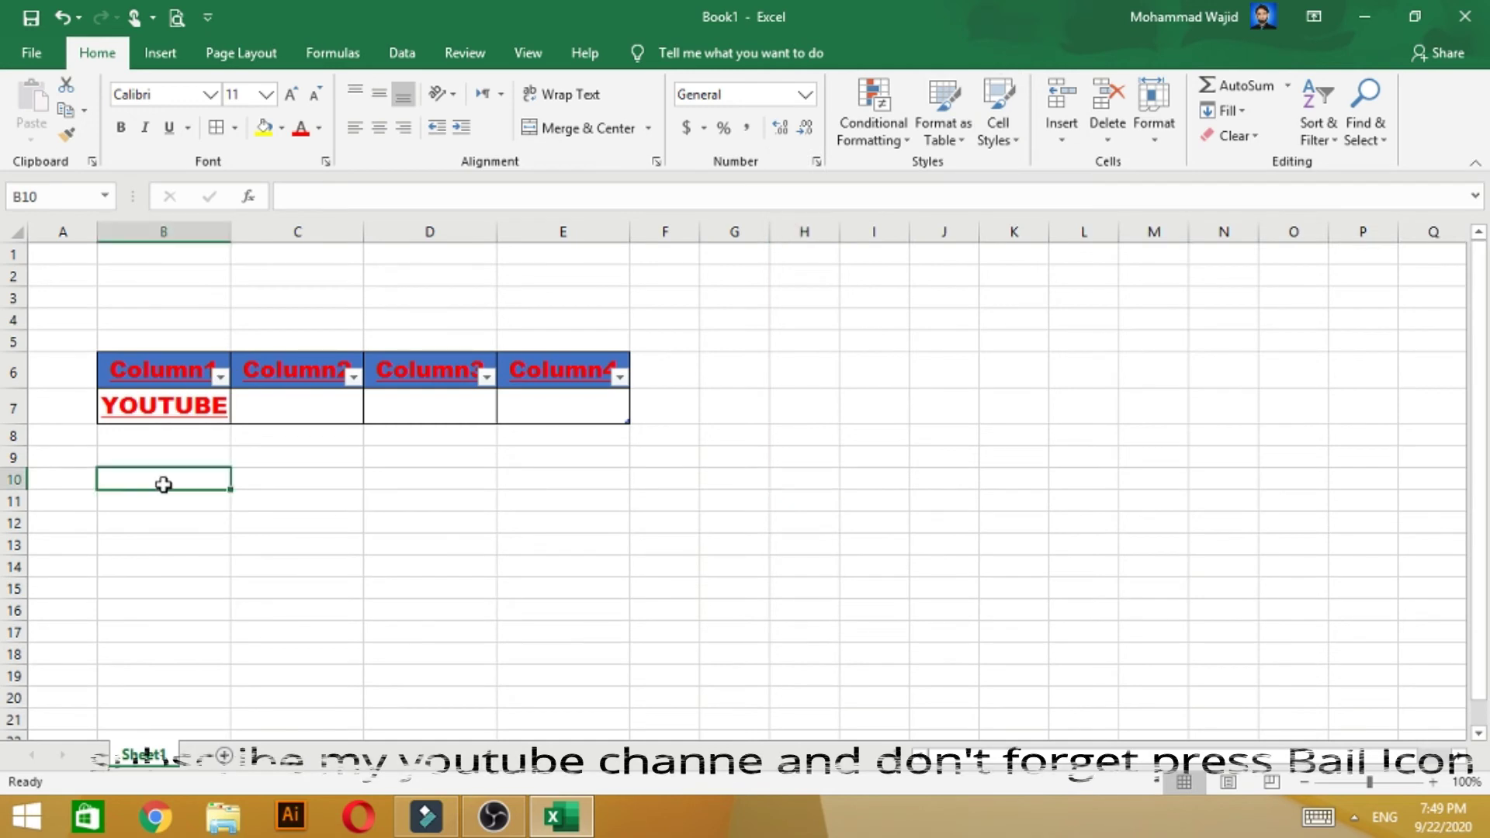
left_click_drag(163, 484, 537, 512)
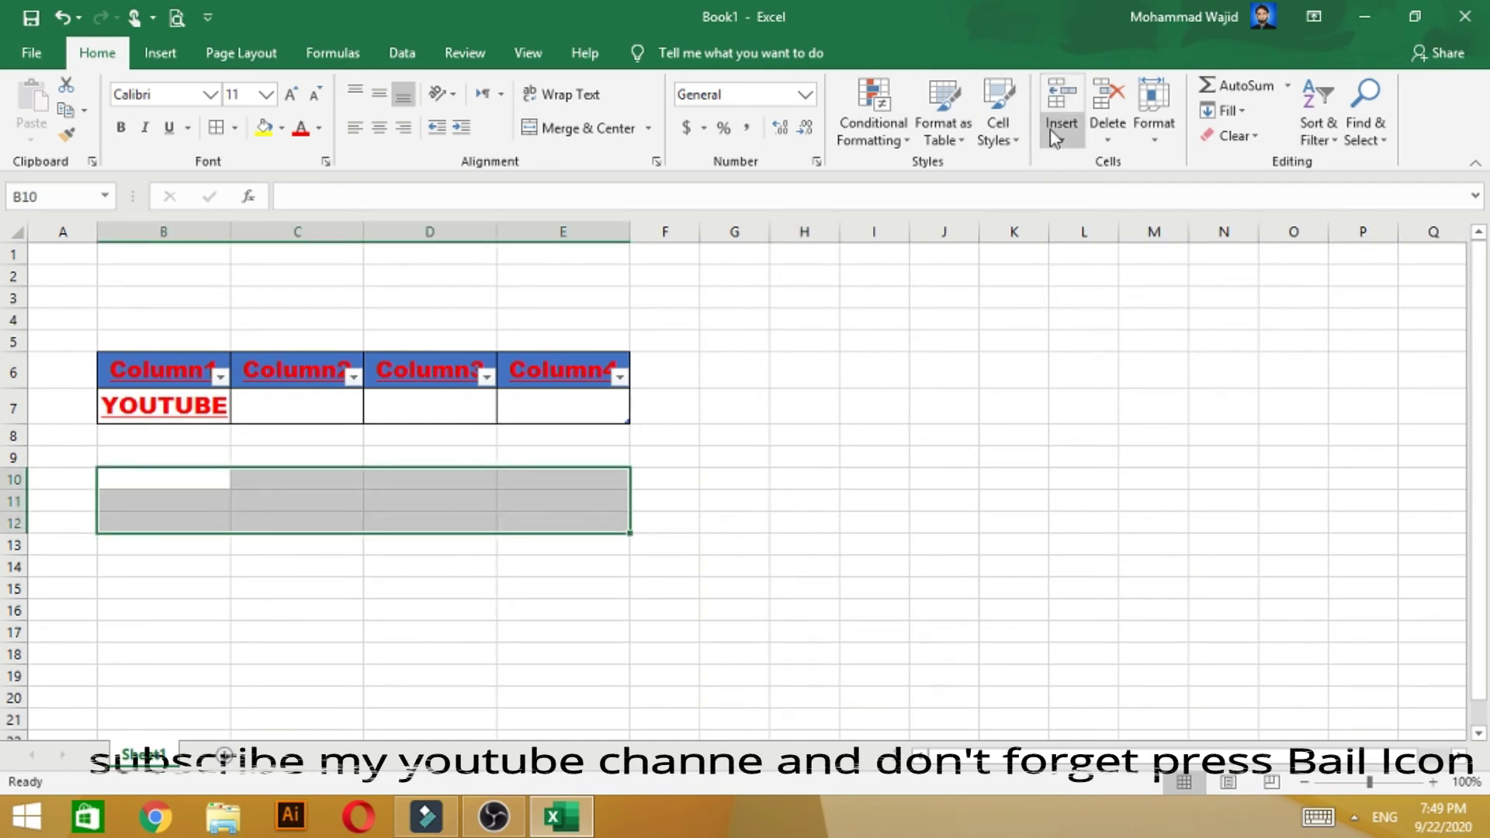
left_click(1000, 130)
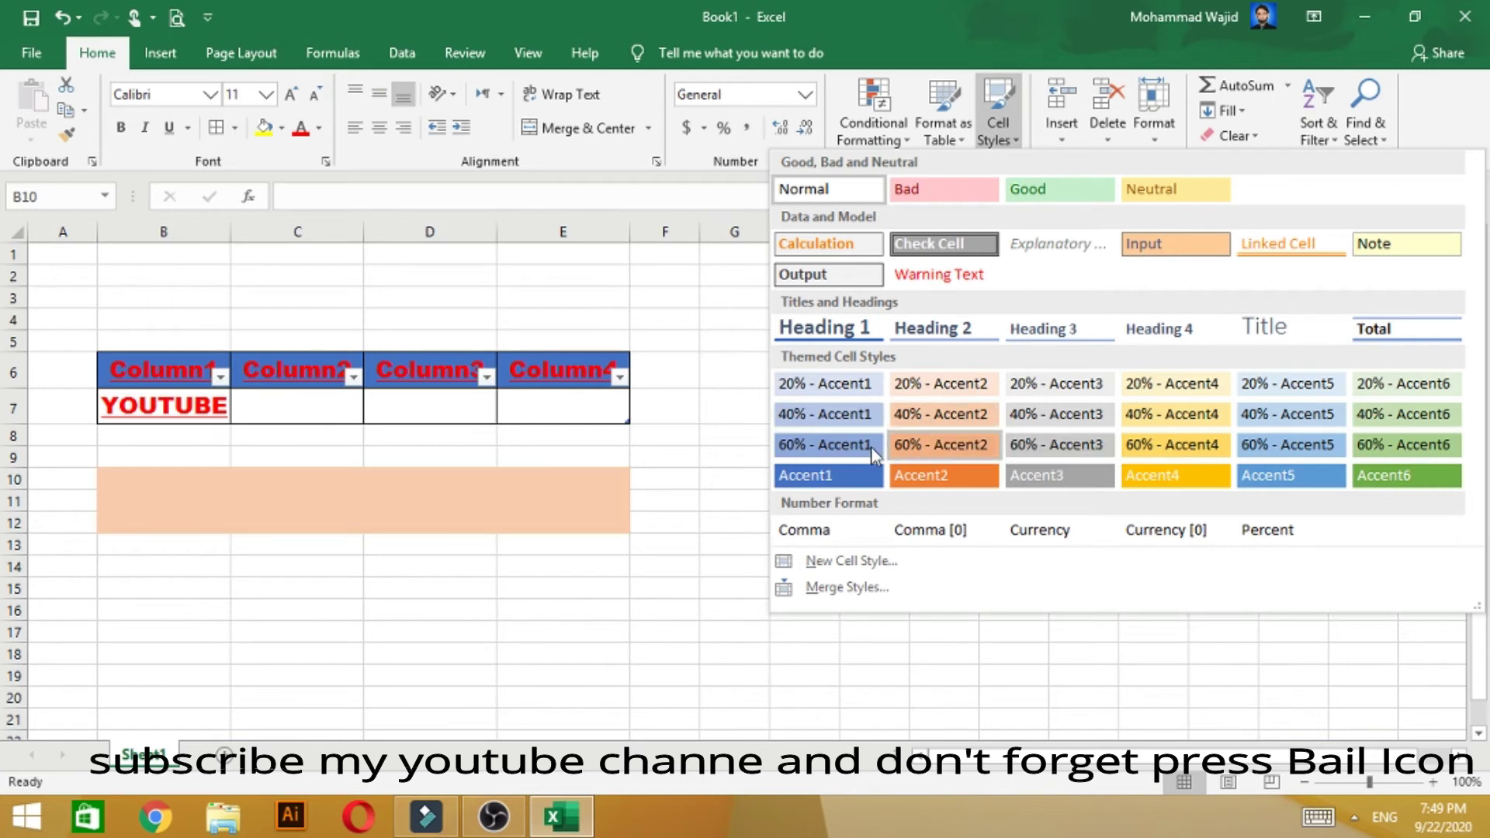
left_click(948, 244)
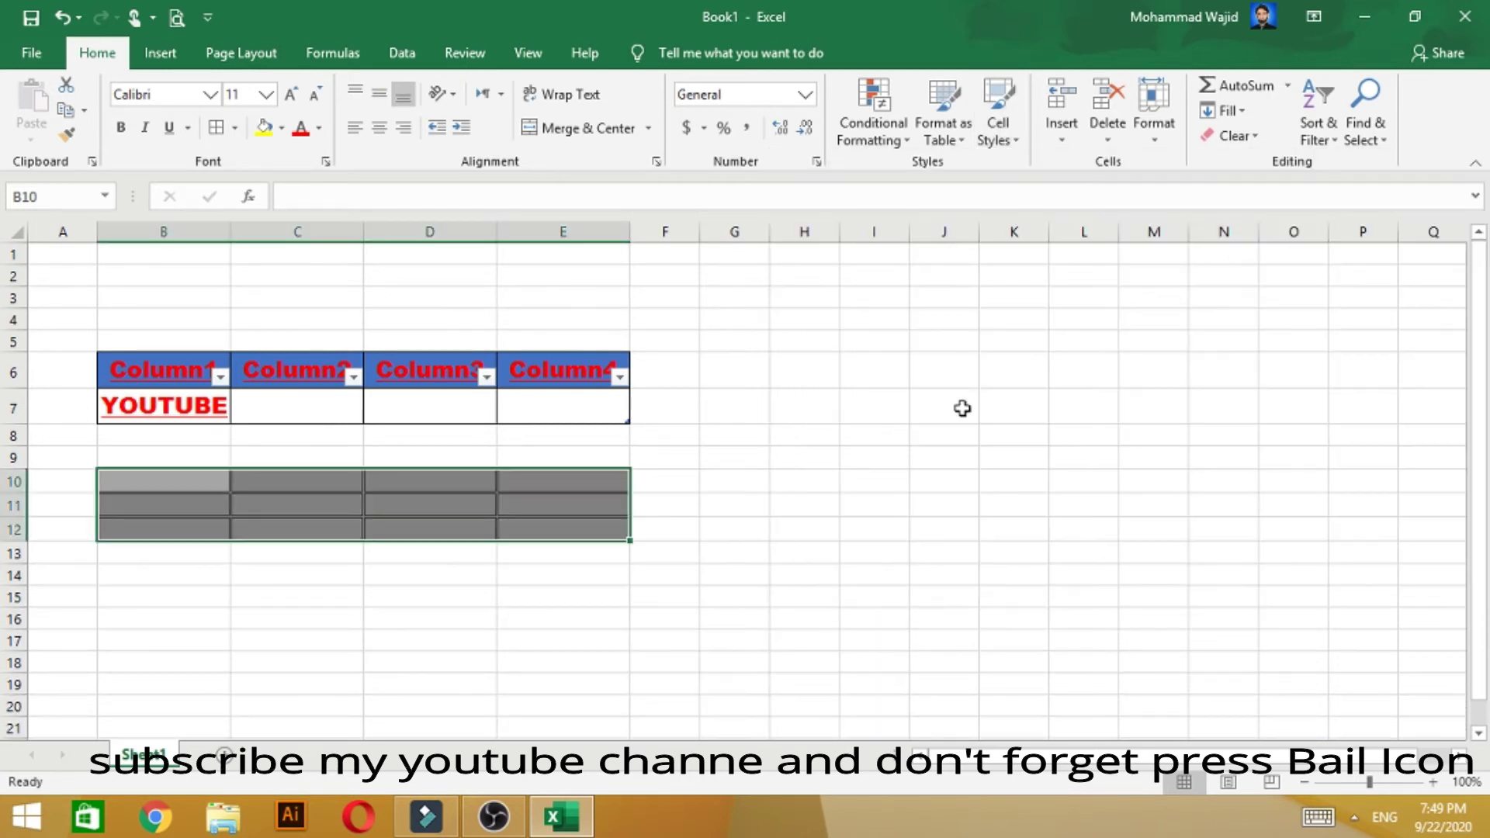
left_click(959, 408)
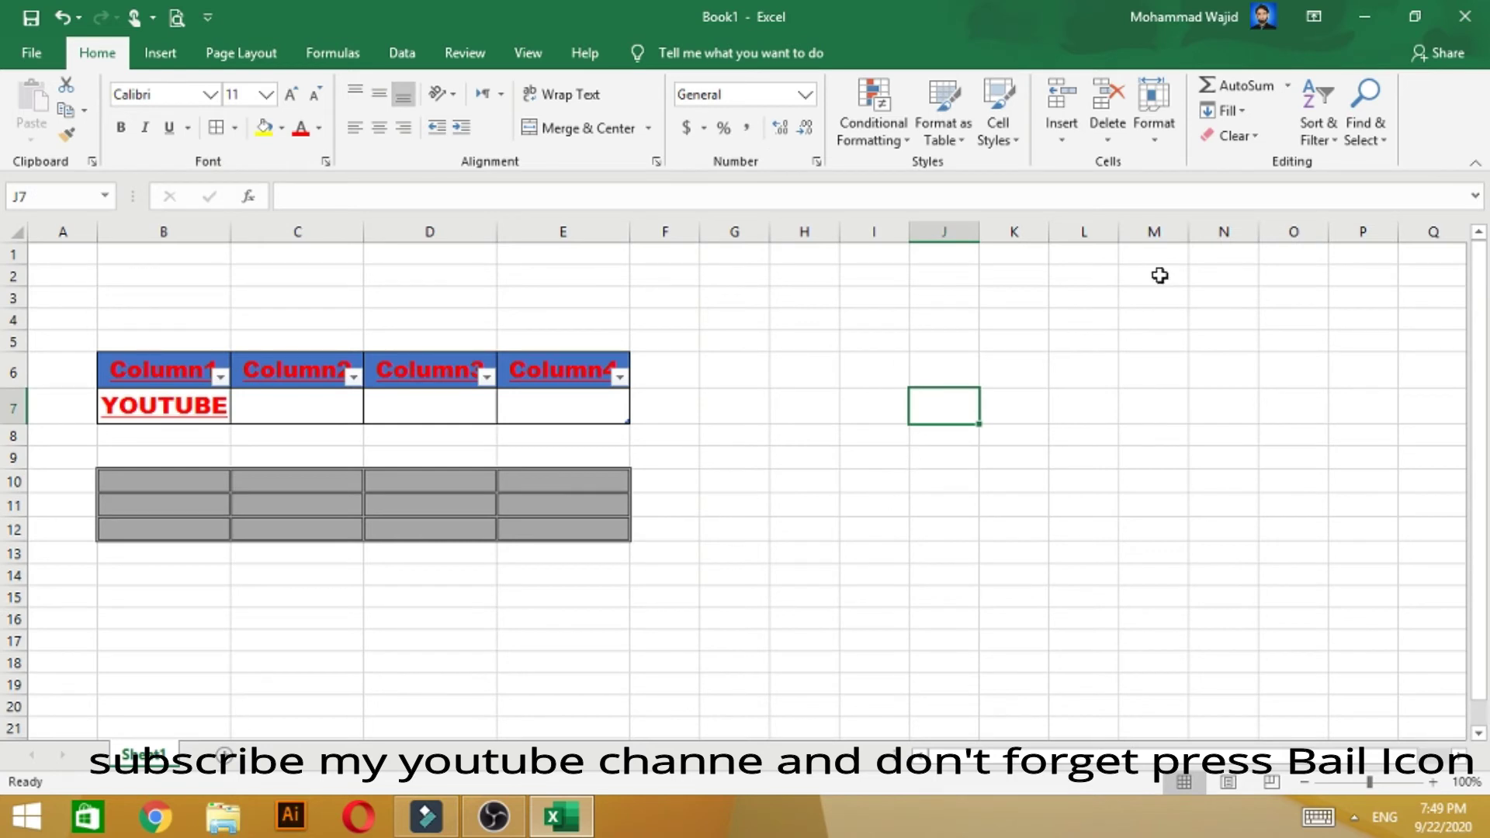
Insert cells at E10:E12 with cells shifted right, extending the grey block to B10:F12.
left_click(1068, 122)
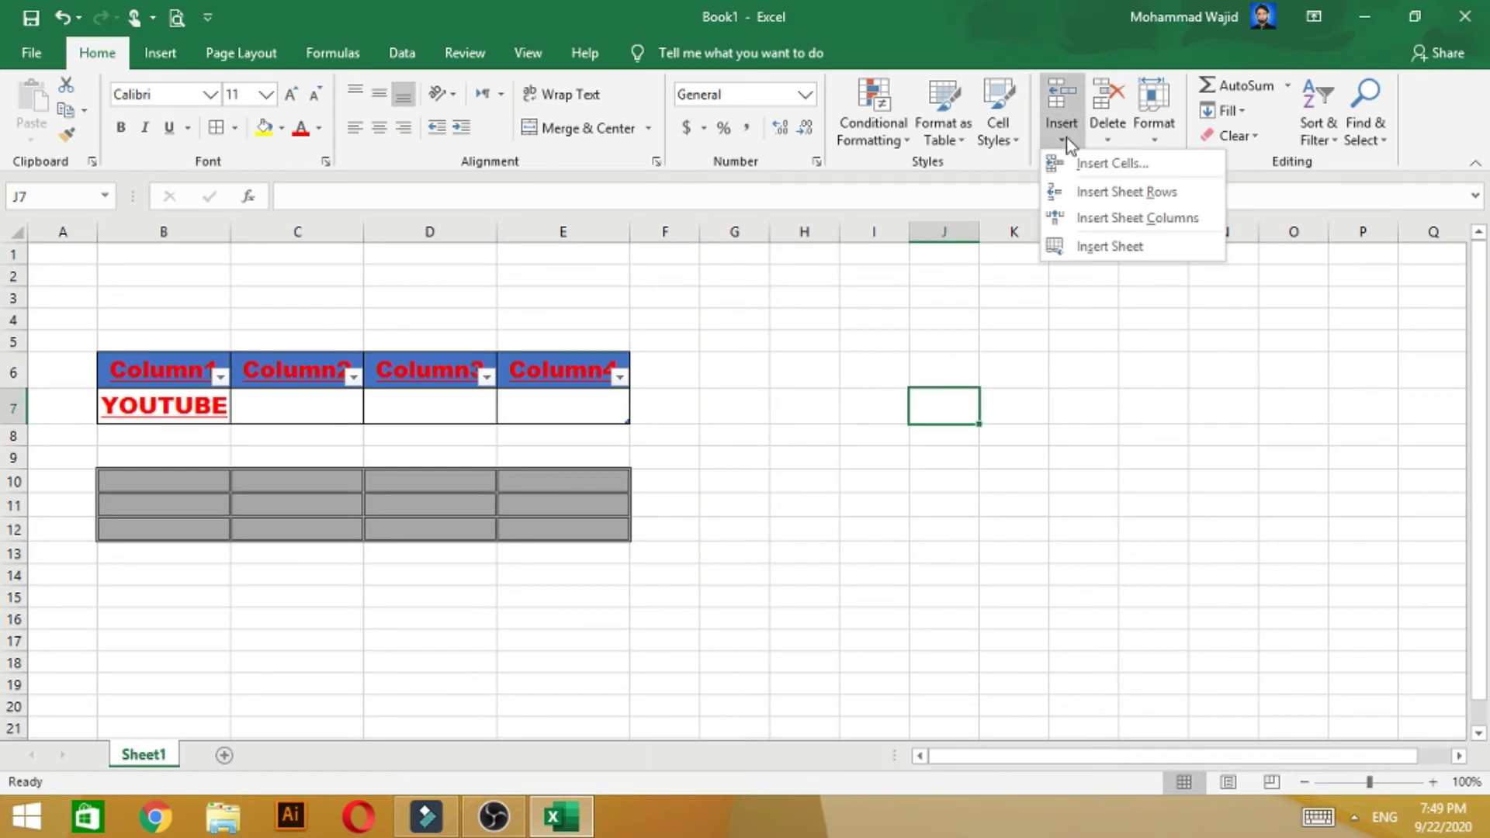
left_click(1086, 163)
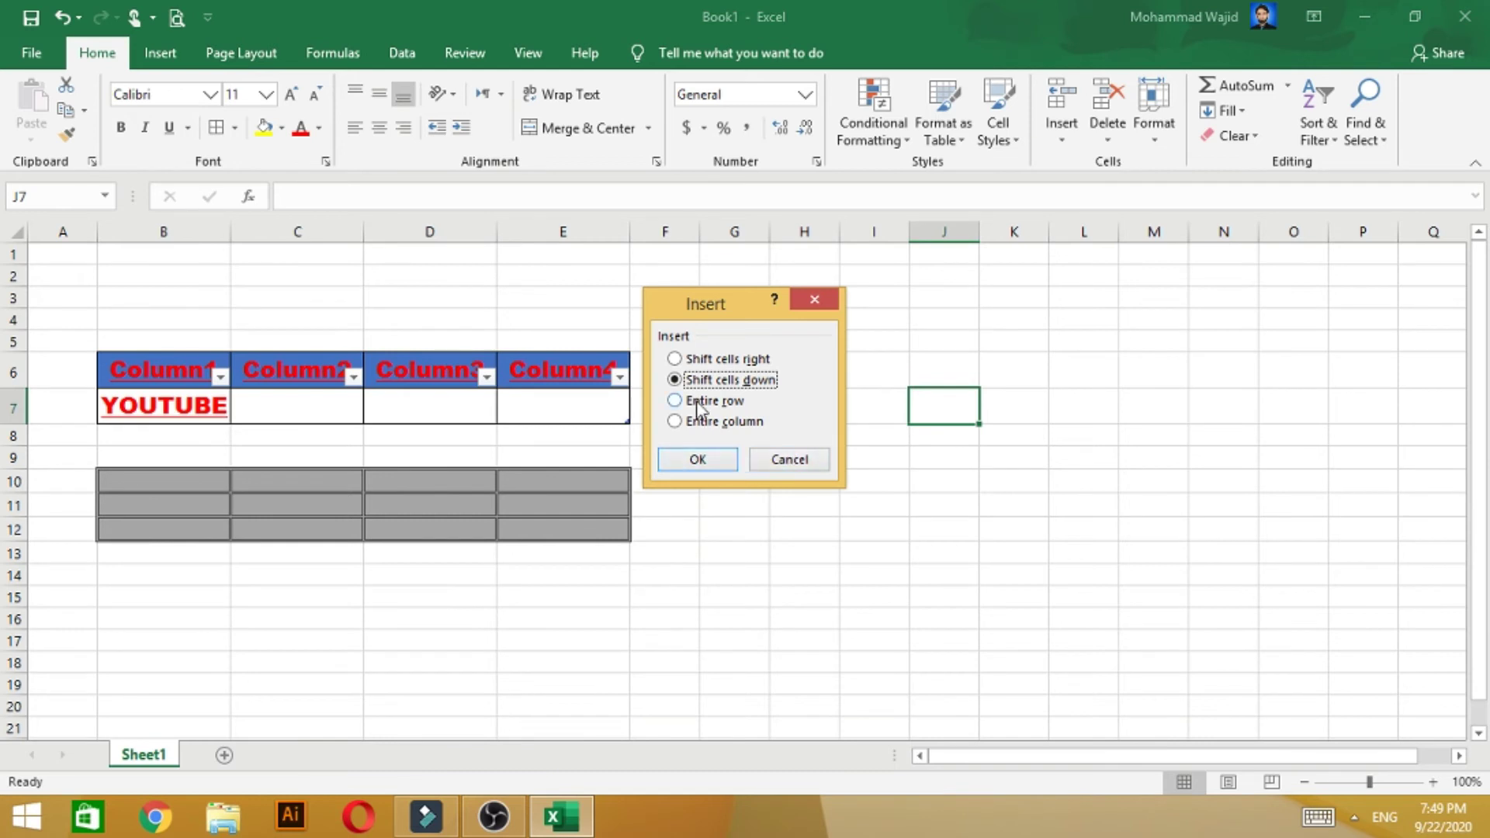
left_click(715, 462)
left_click(731, 500)
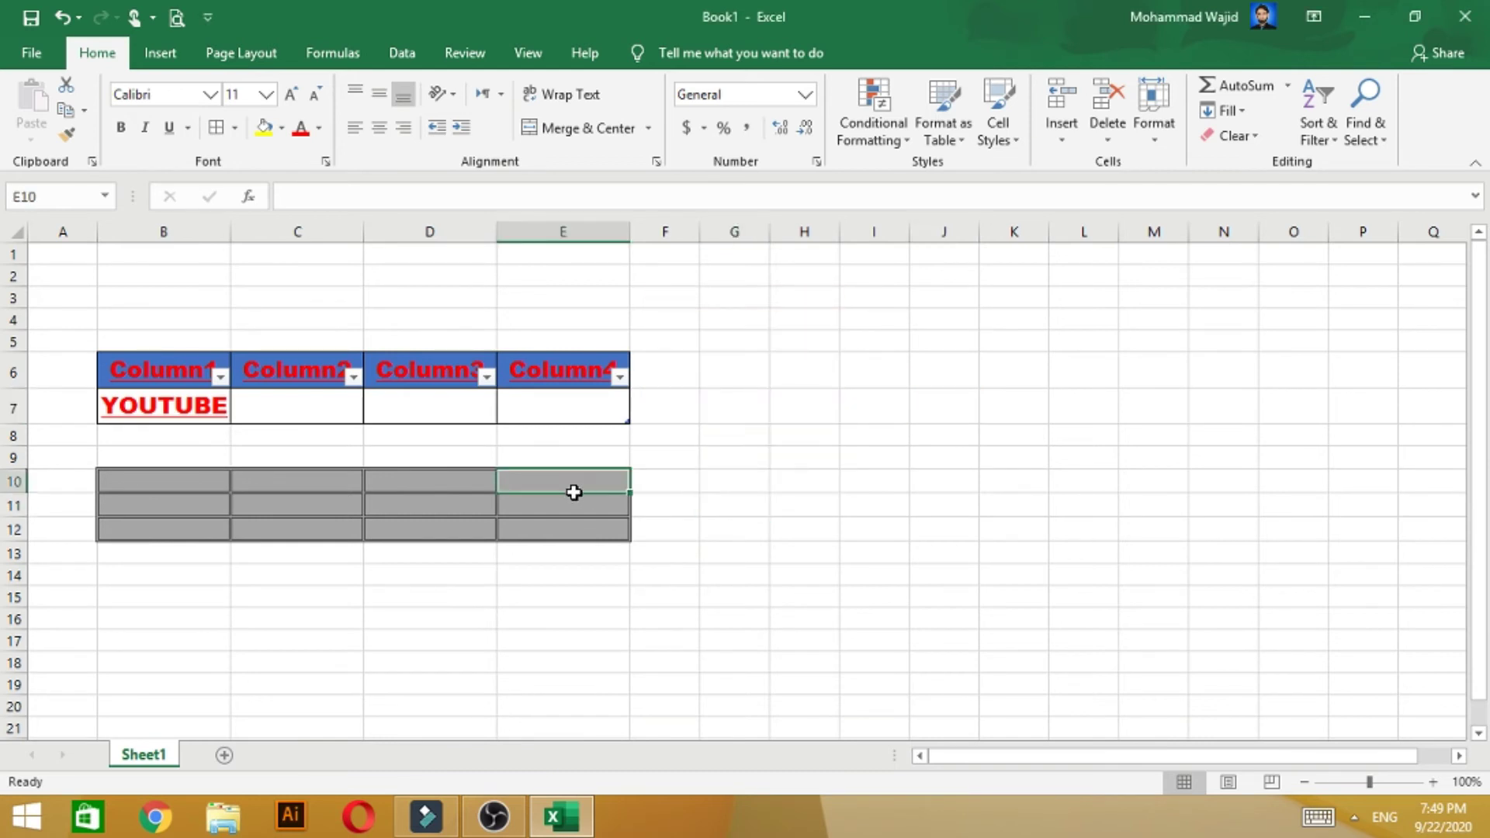
left_click_drag(565, 492, 598, 523)
left_click(1072, 143)
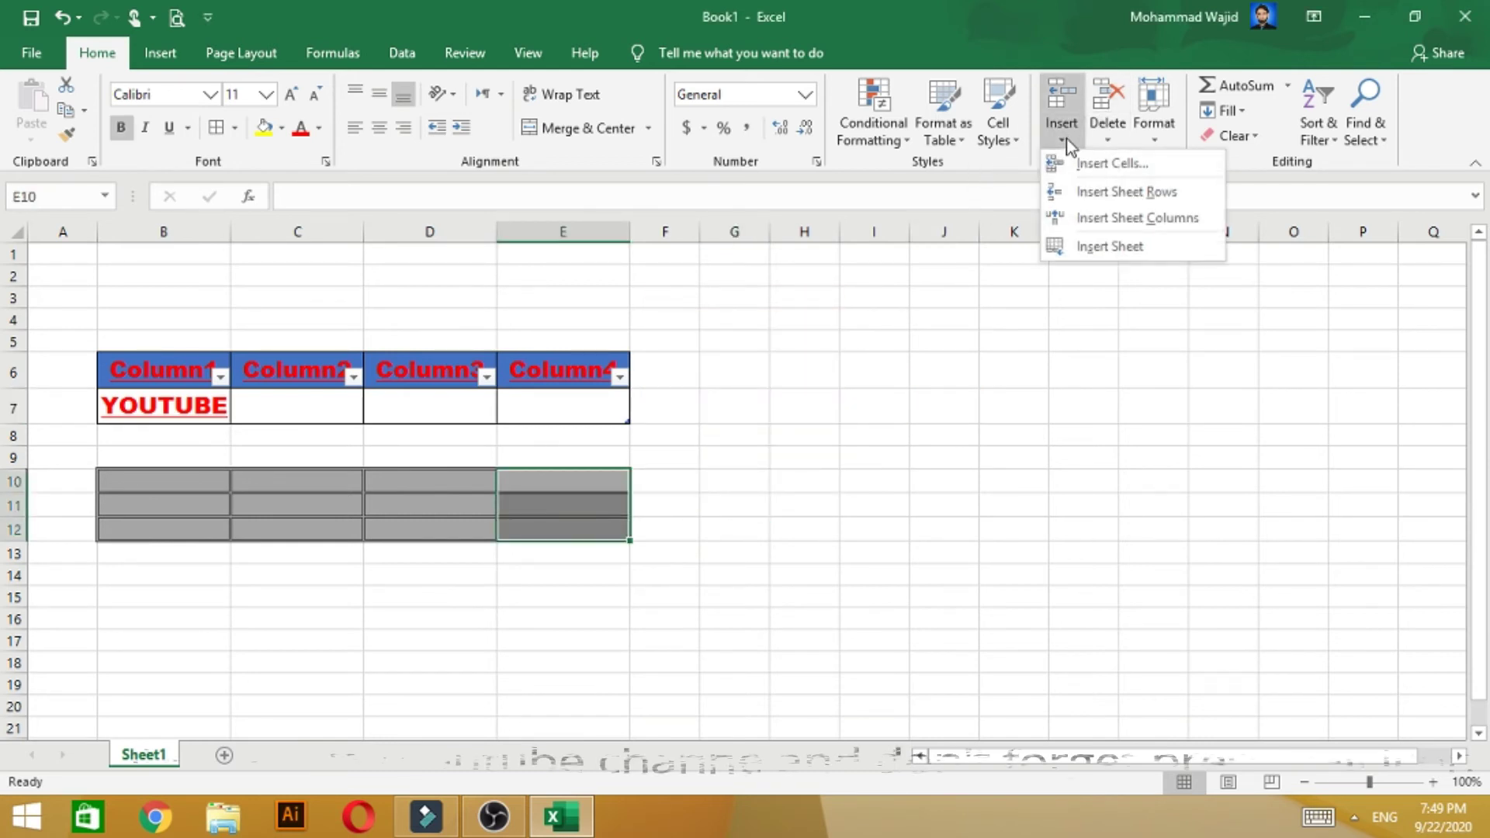
left_click(1074, 167)
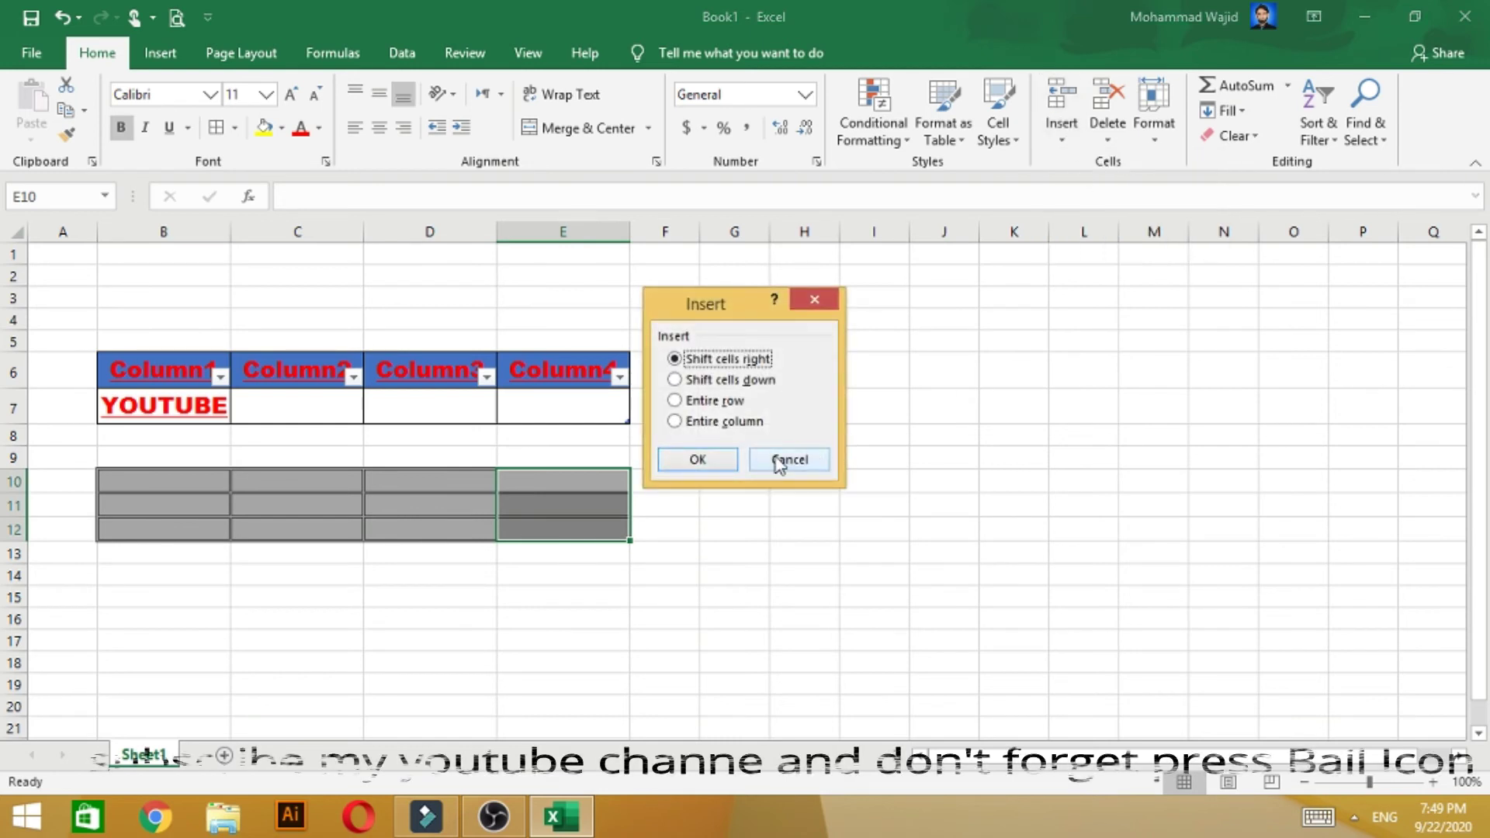
left_click(698, 457)
Make column F wider.
left_click(721, 514)
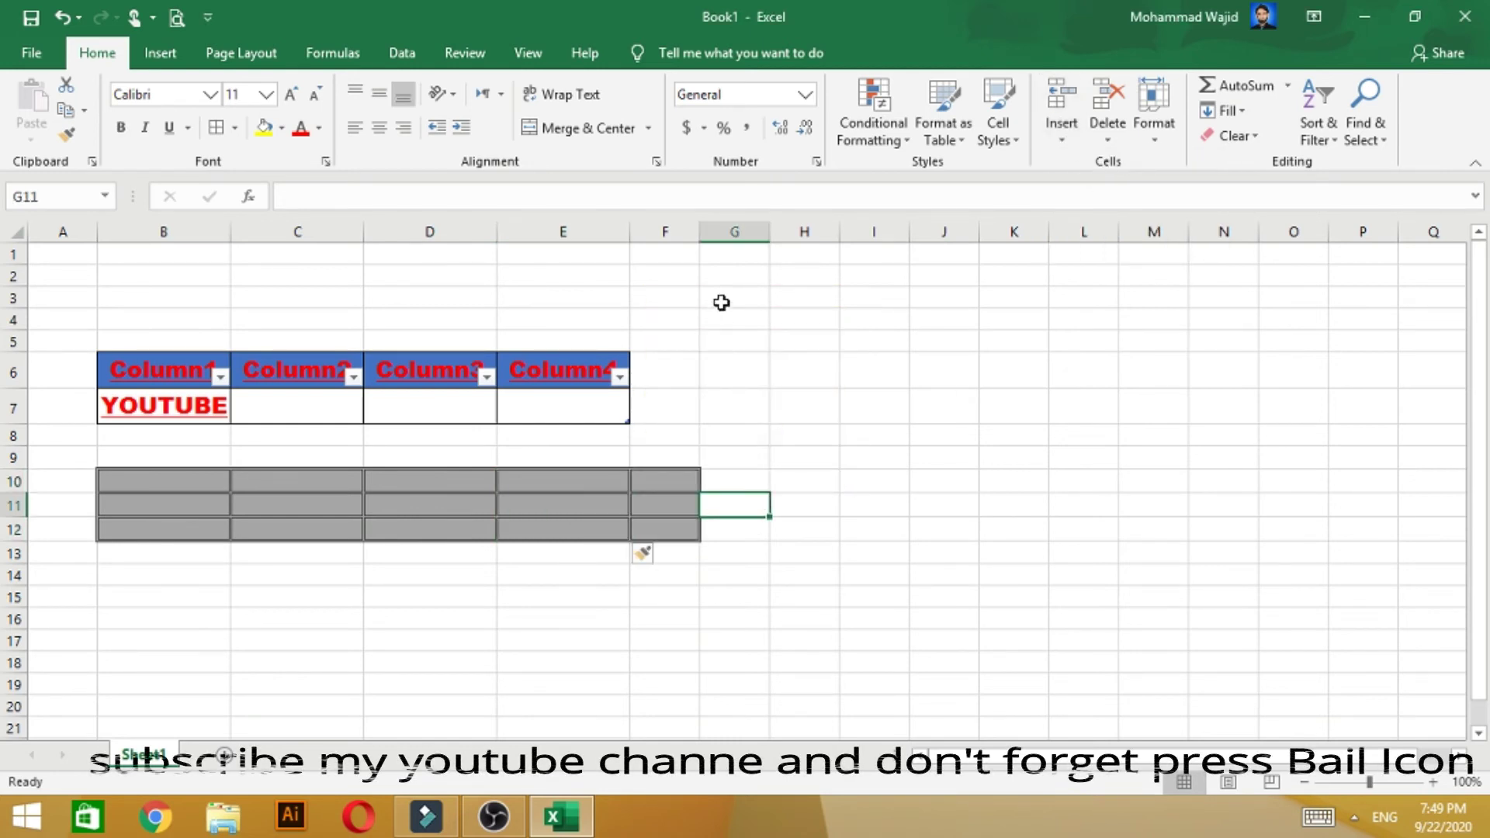
left_click_drag(699, 235, 739, 245)
left_click(920, 396)
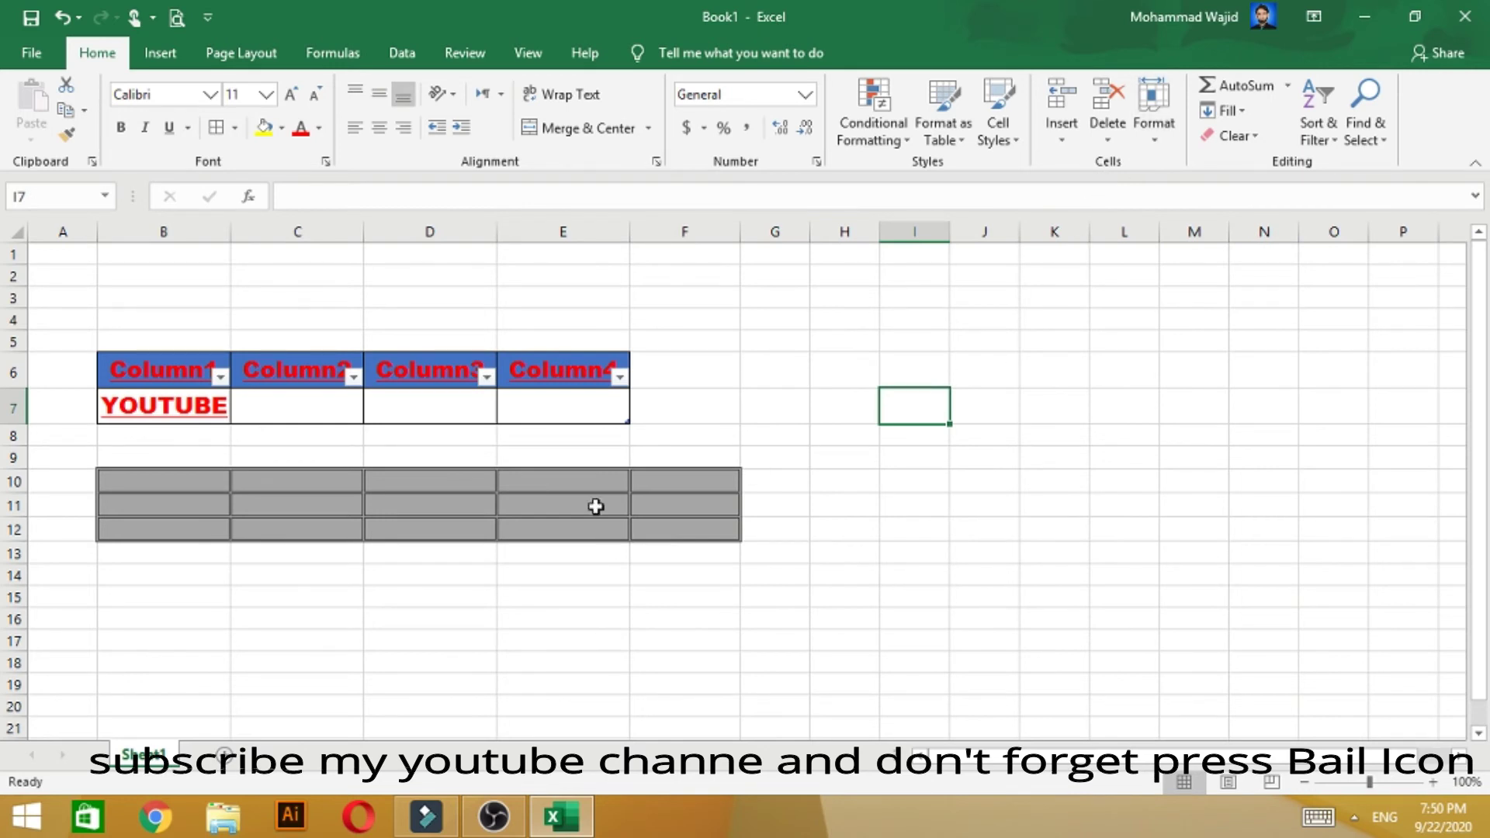
Change the height of rows 11 and 12 from 16.5 to 17.
left_click_drag(162, 501, 672, 539)
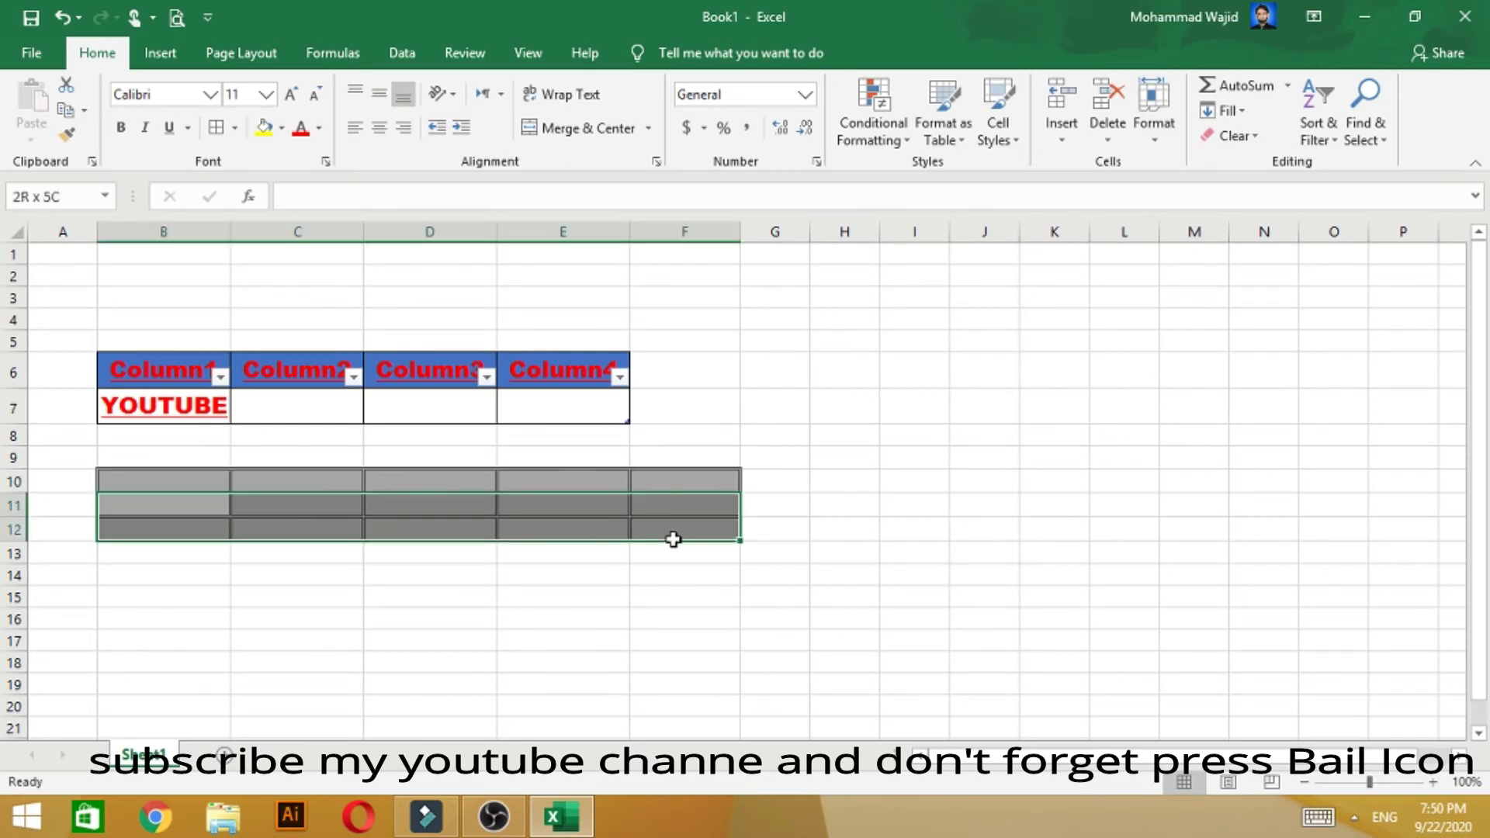
left_click(1155, 135)
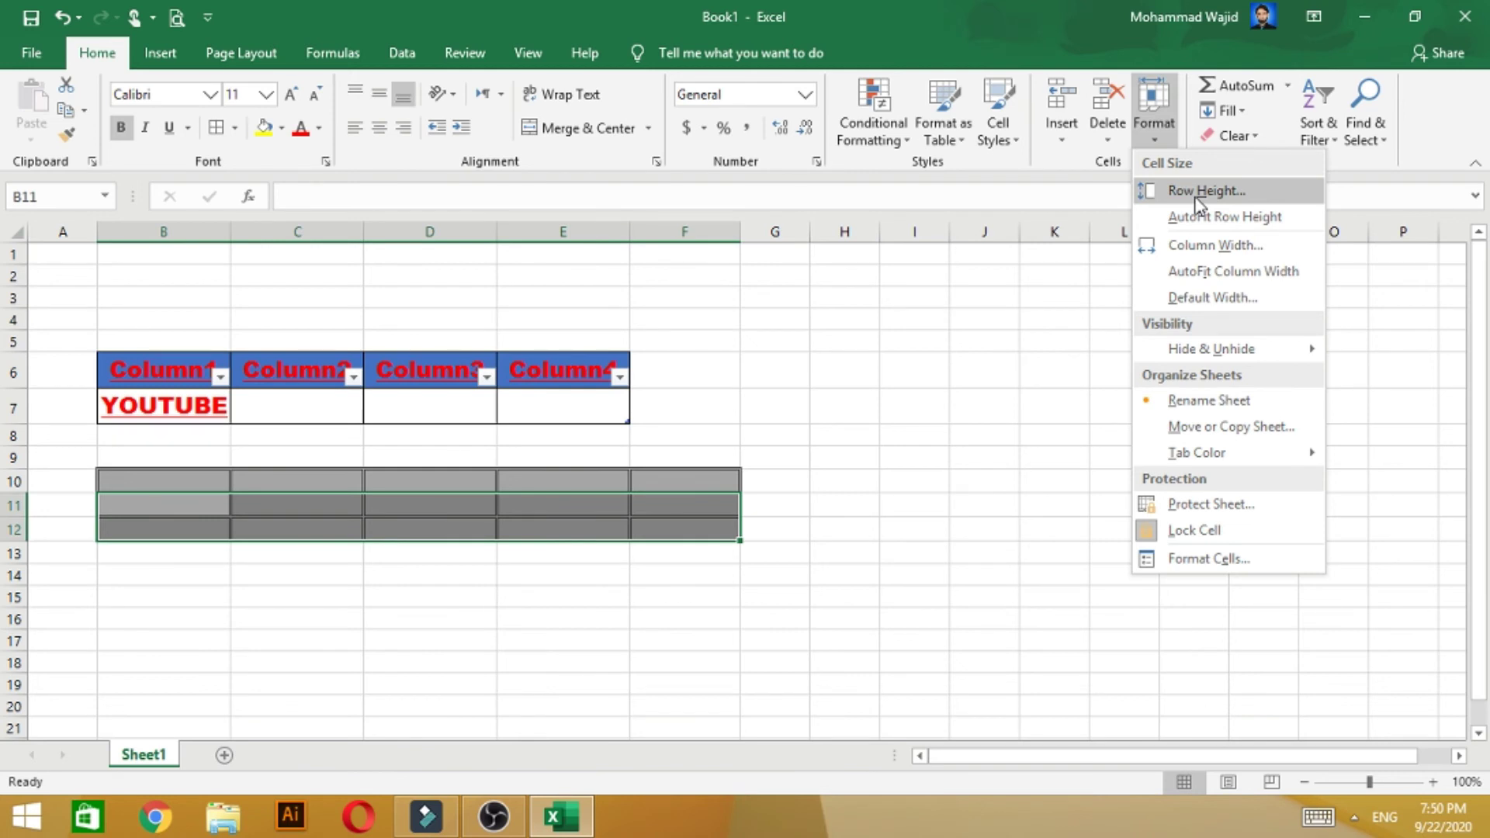
left_click(1198, 200)
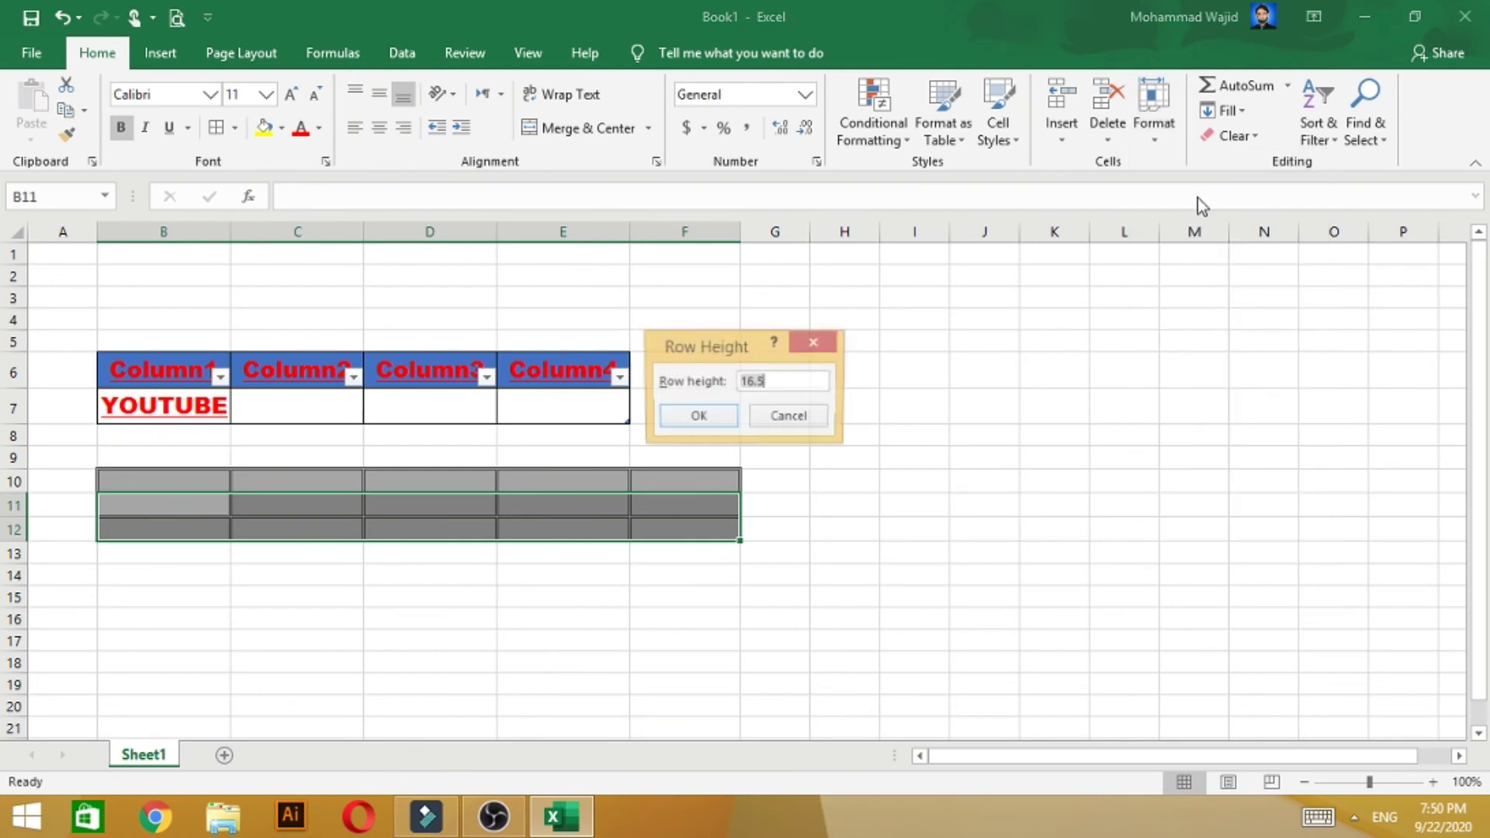
left_click(772, 384)
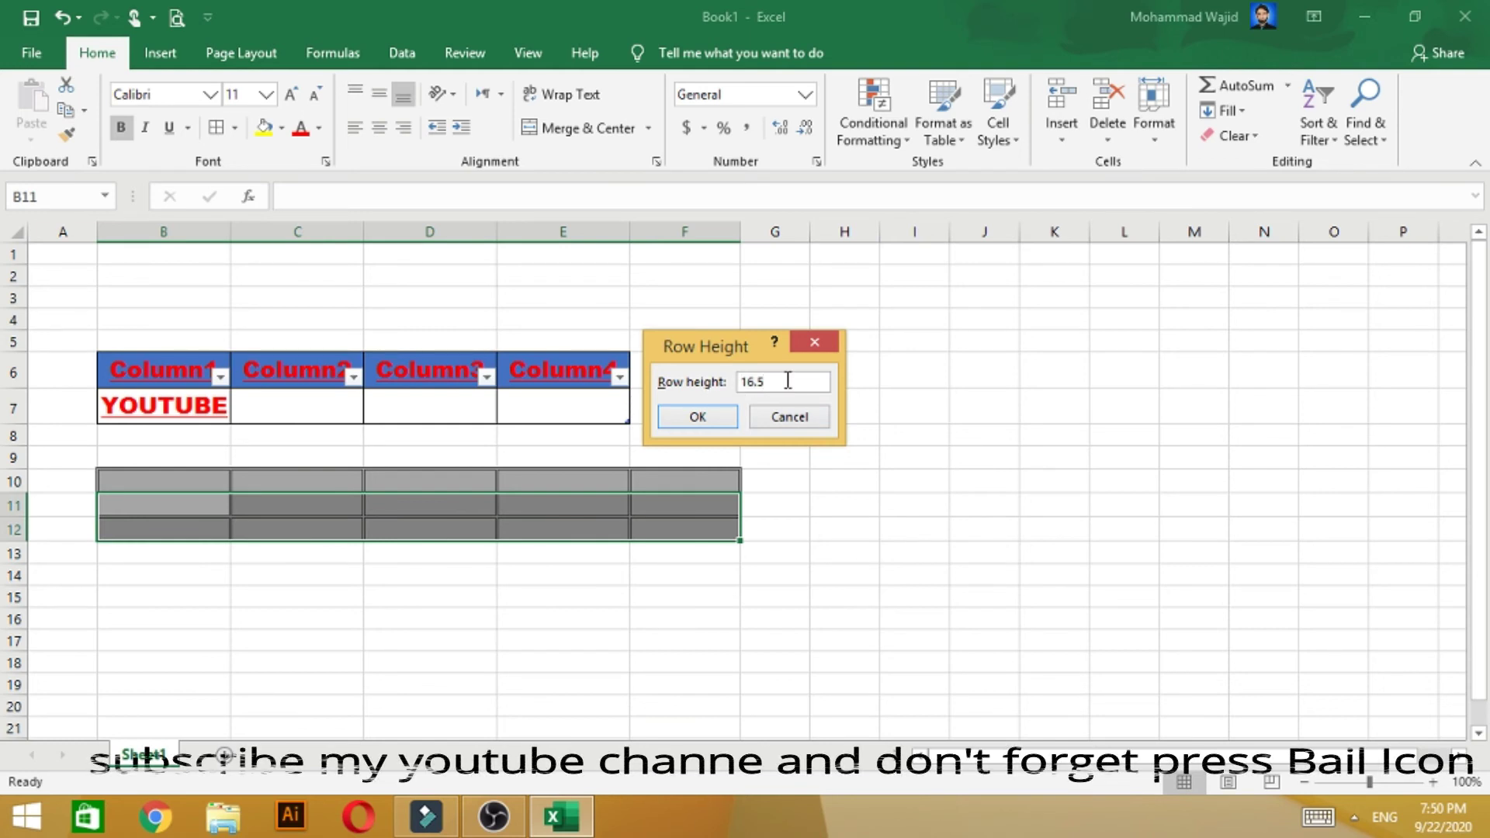
left_click_drag(787, 380, 672, 383)
type("17")
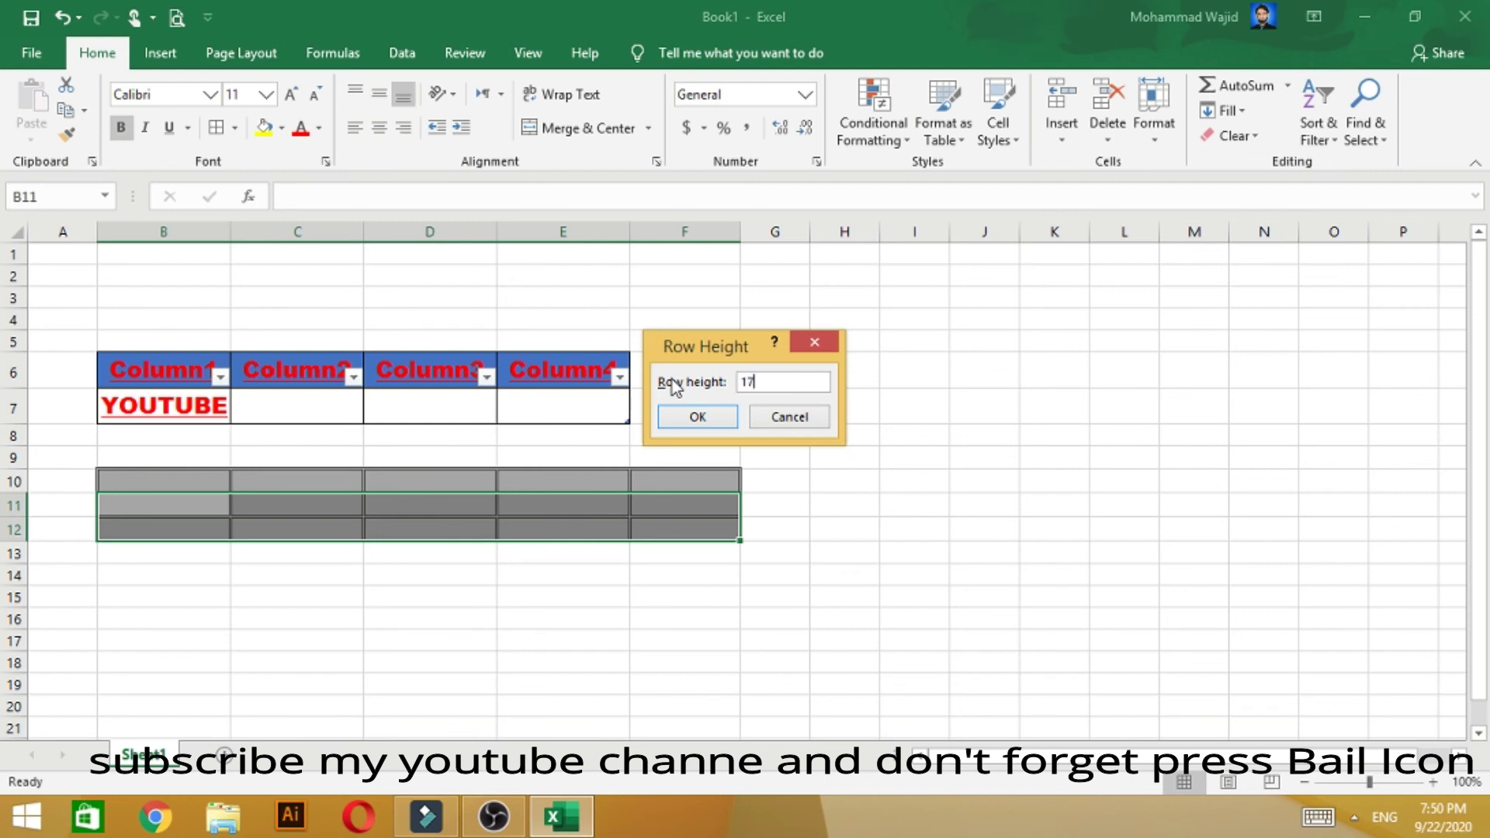
key("Return")
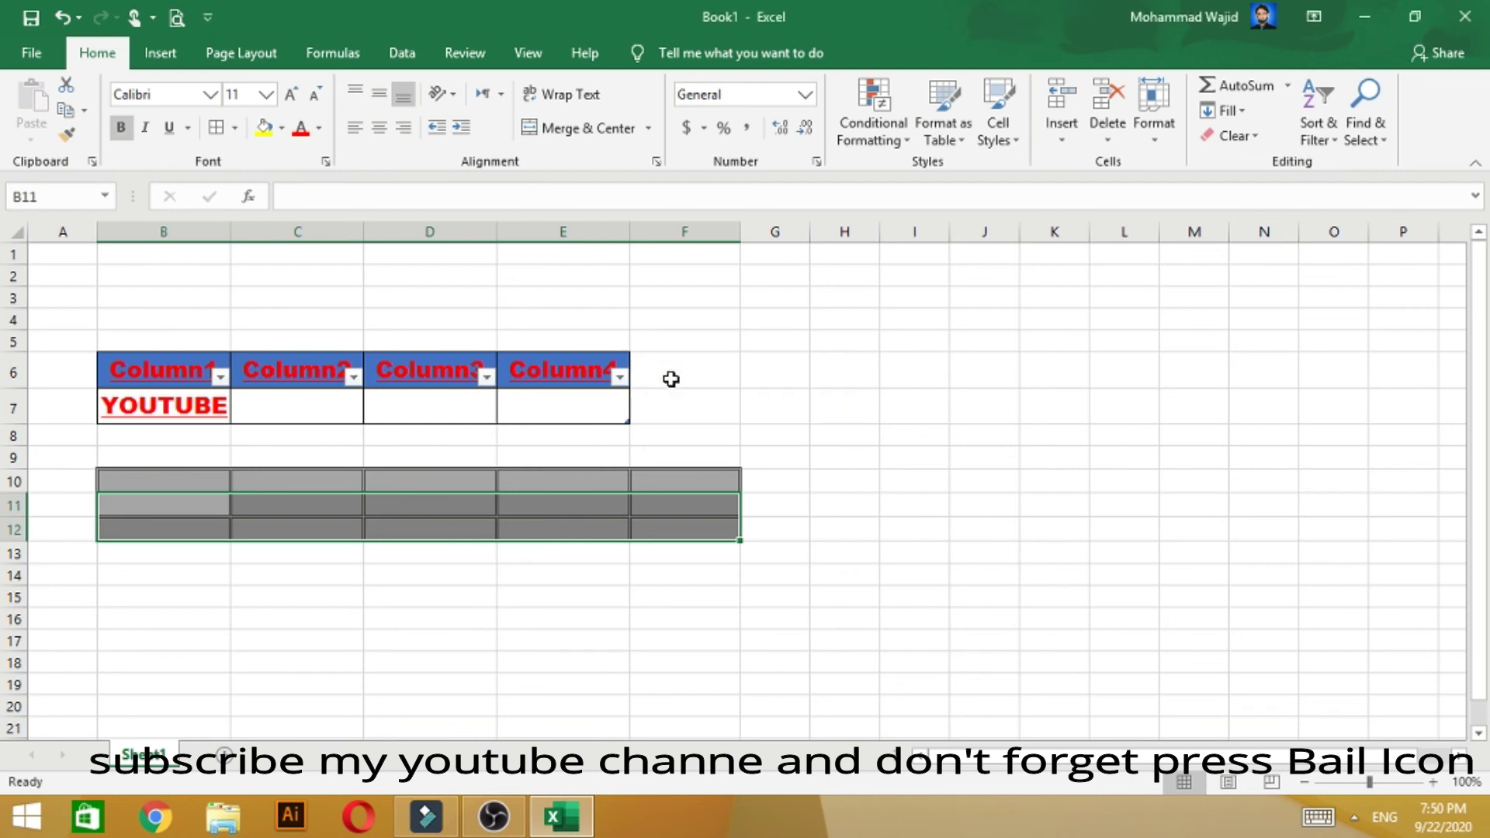
left_click(695, 554)
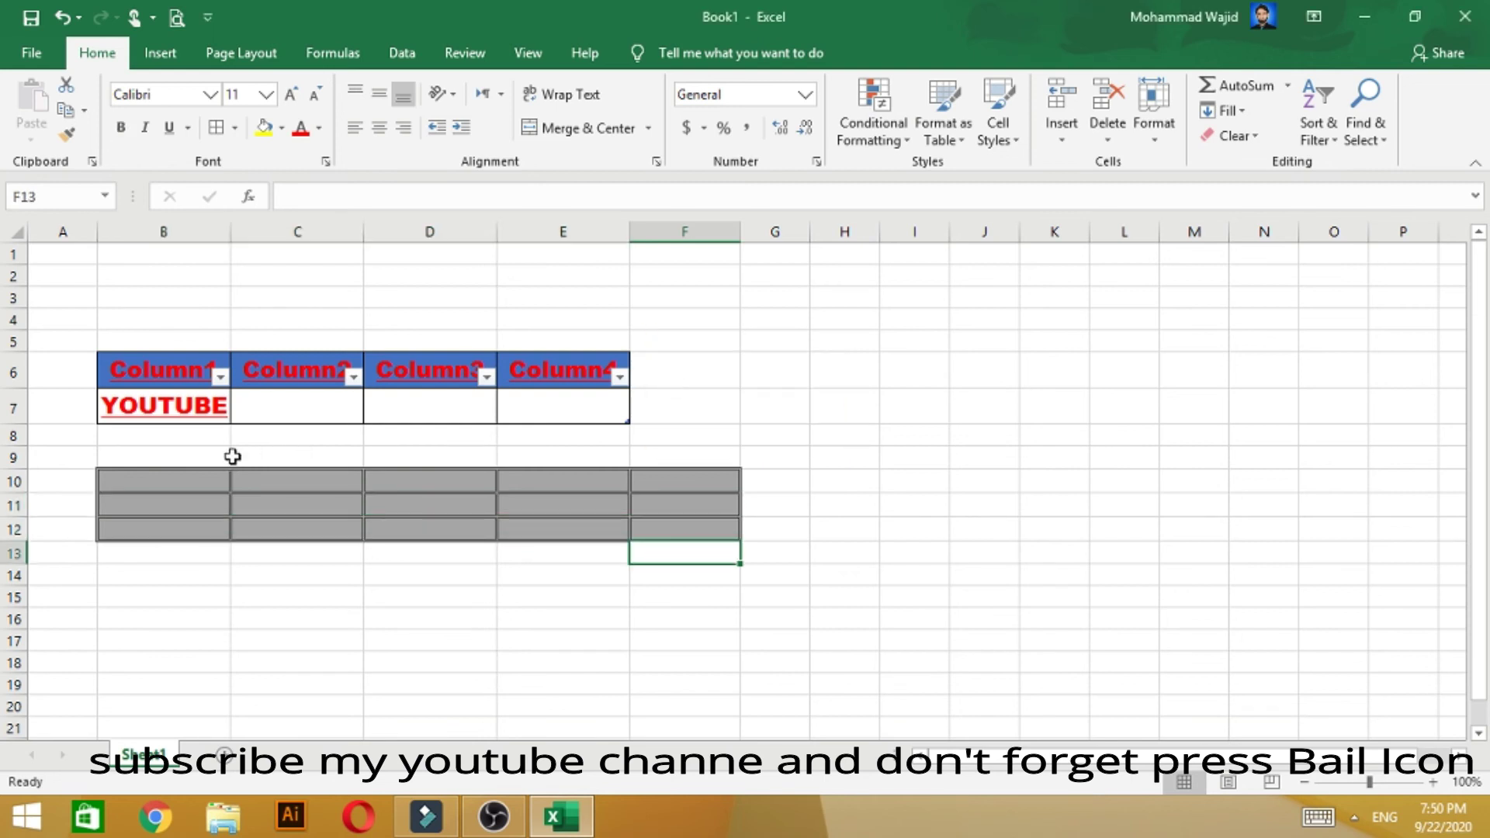
Set columns B through F of the grey block B10:F12 to a column width of 17.
left_click_drag(221, 480, 666, 528)
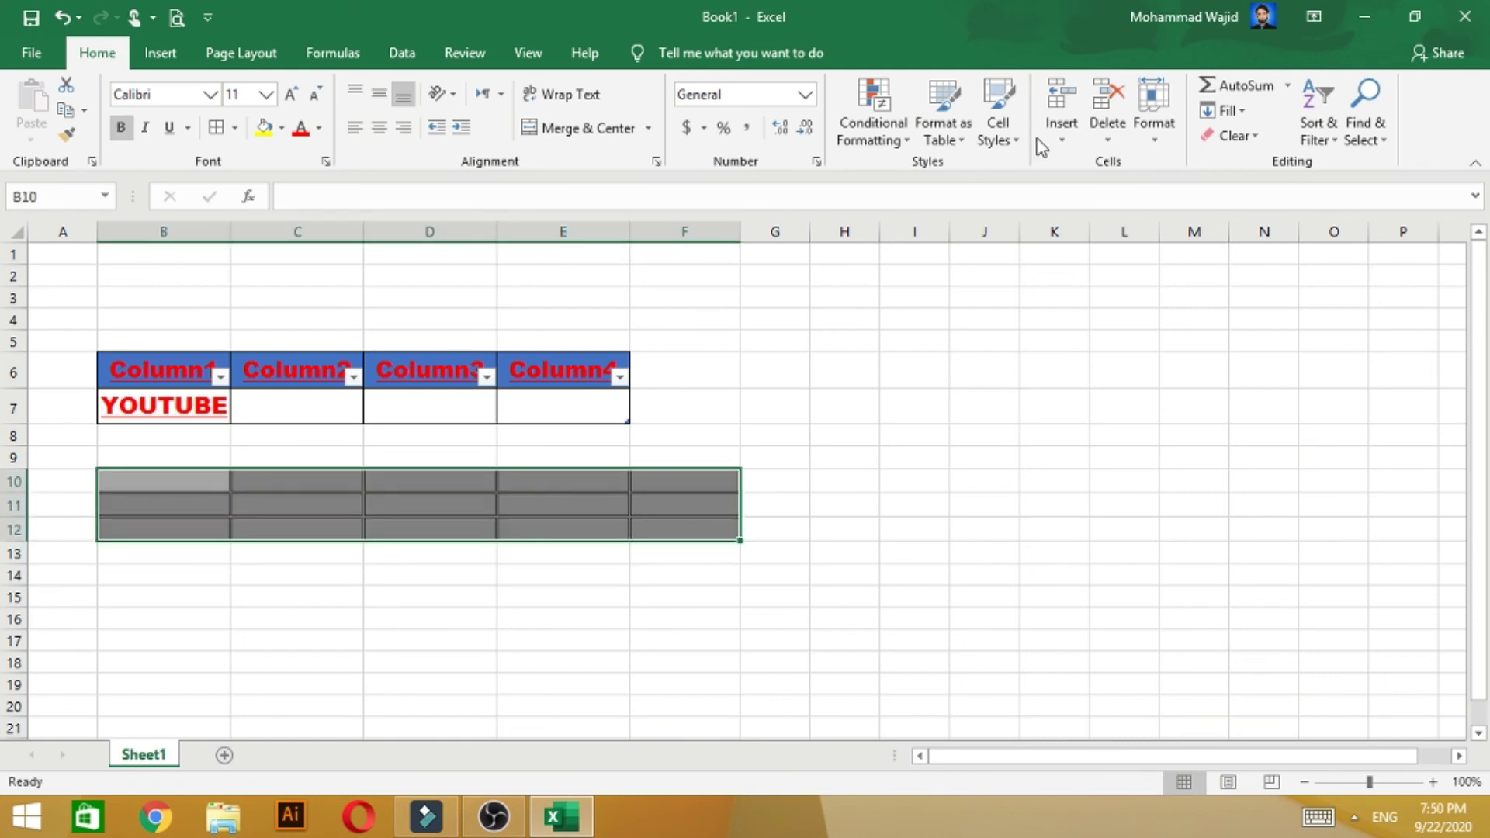
left_click(1154, 124)
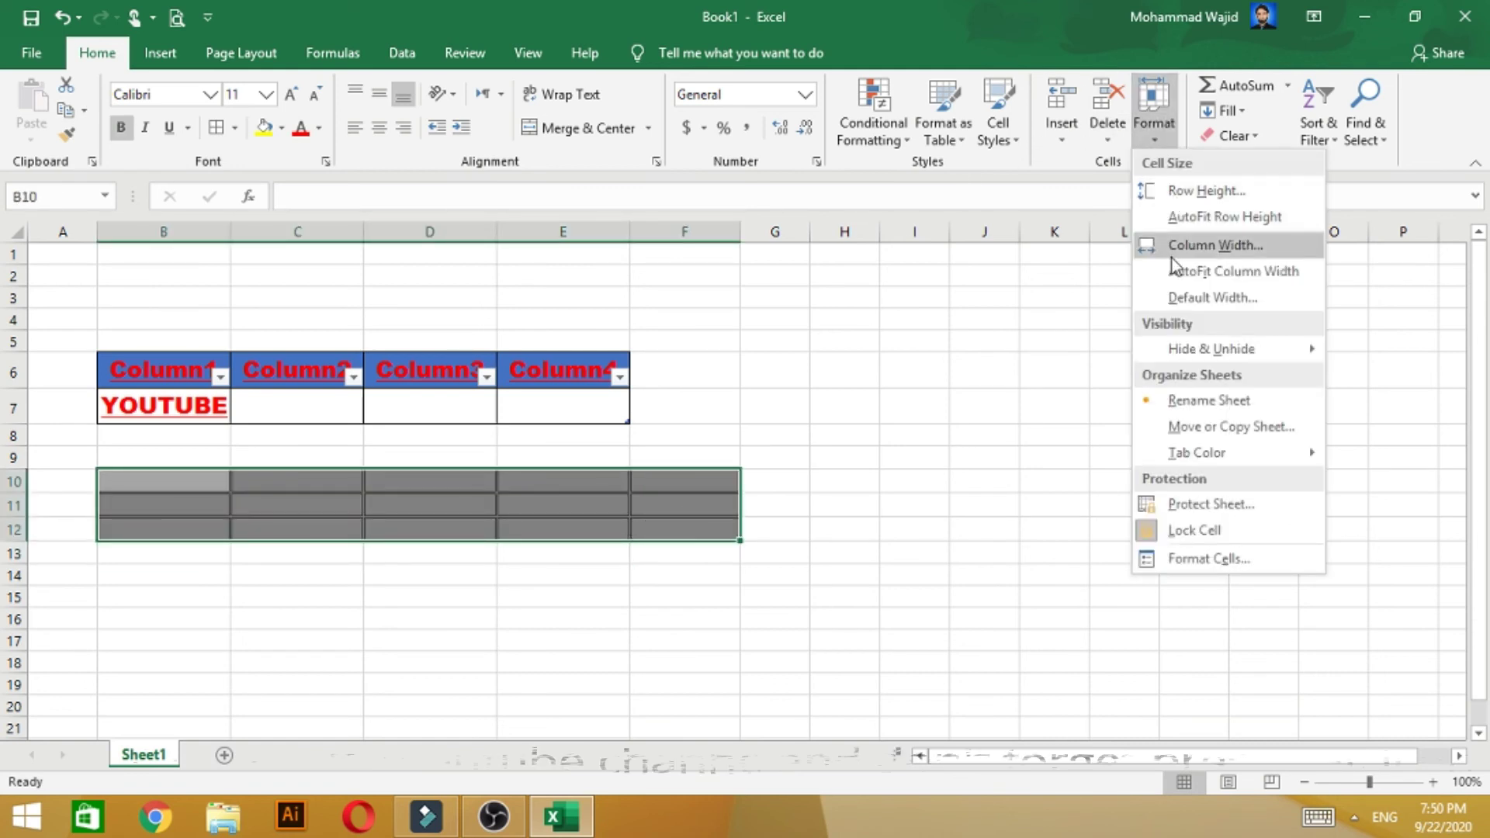
left_click(1174, 247)
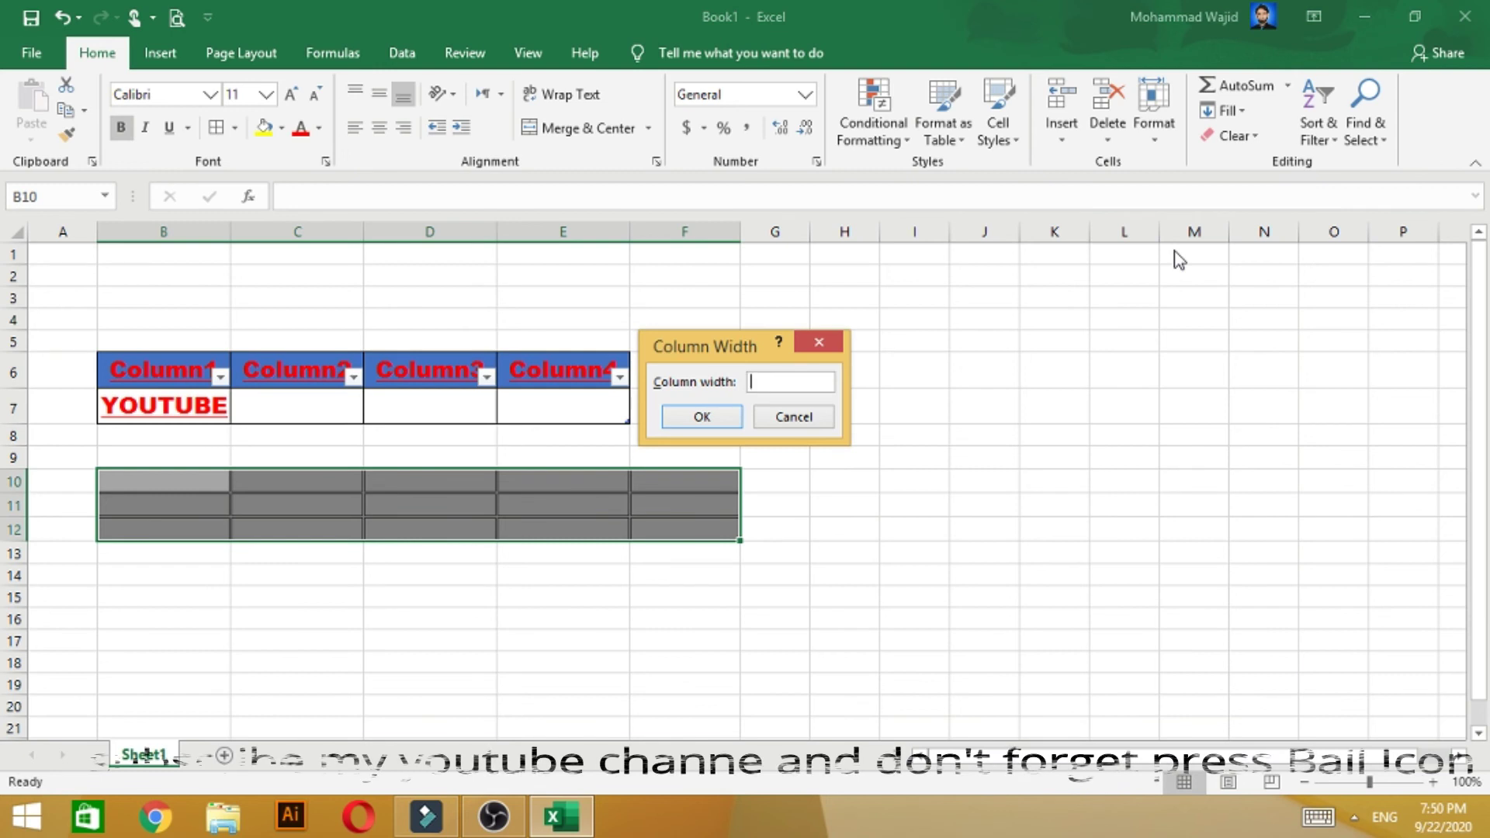
type("78")
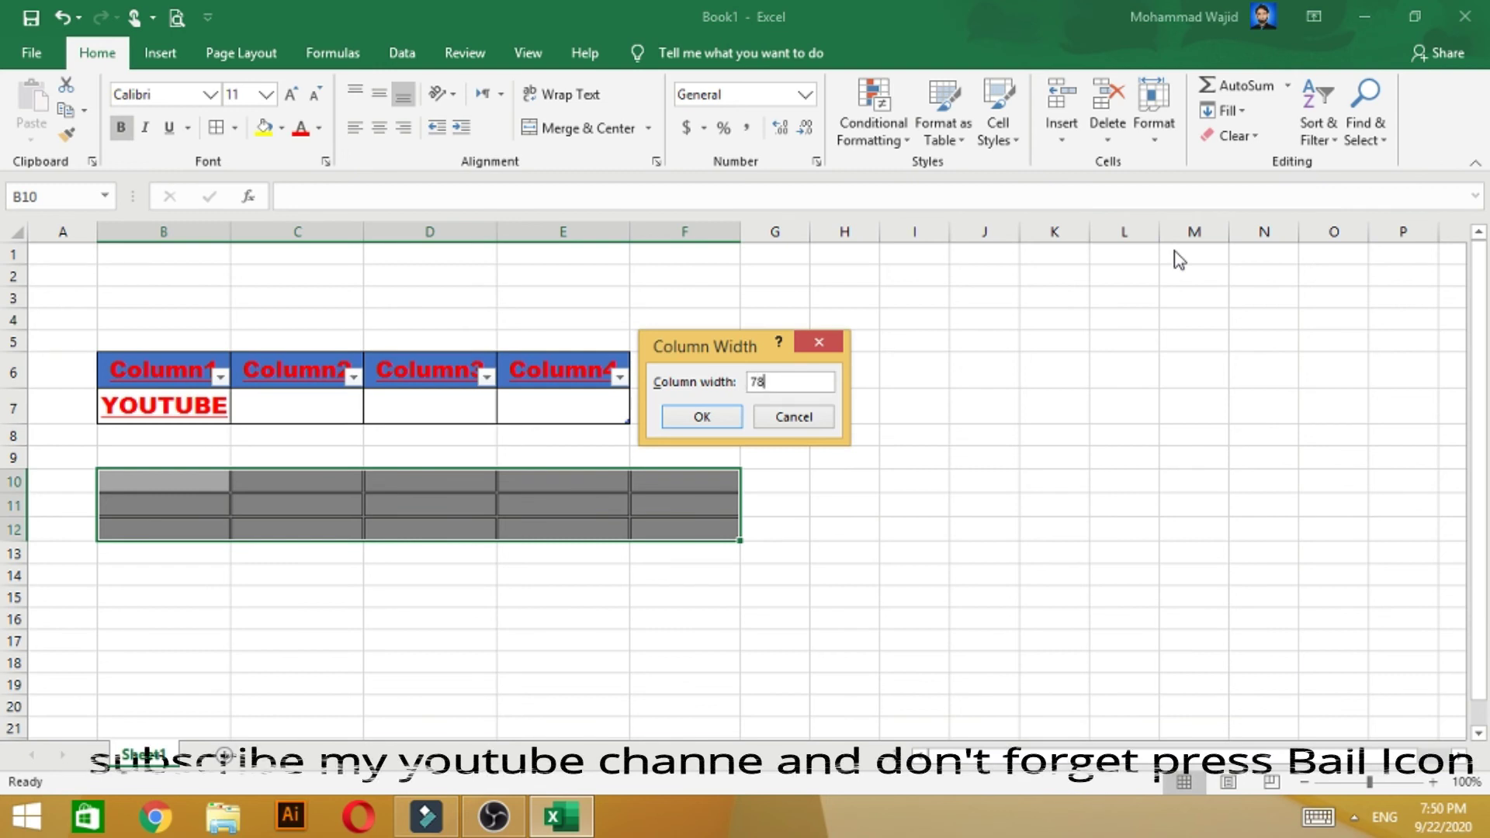
key("BackSpace")
key("BackSpace")
type("1")
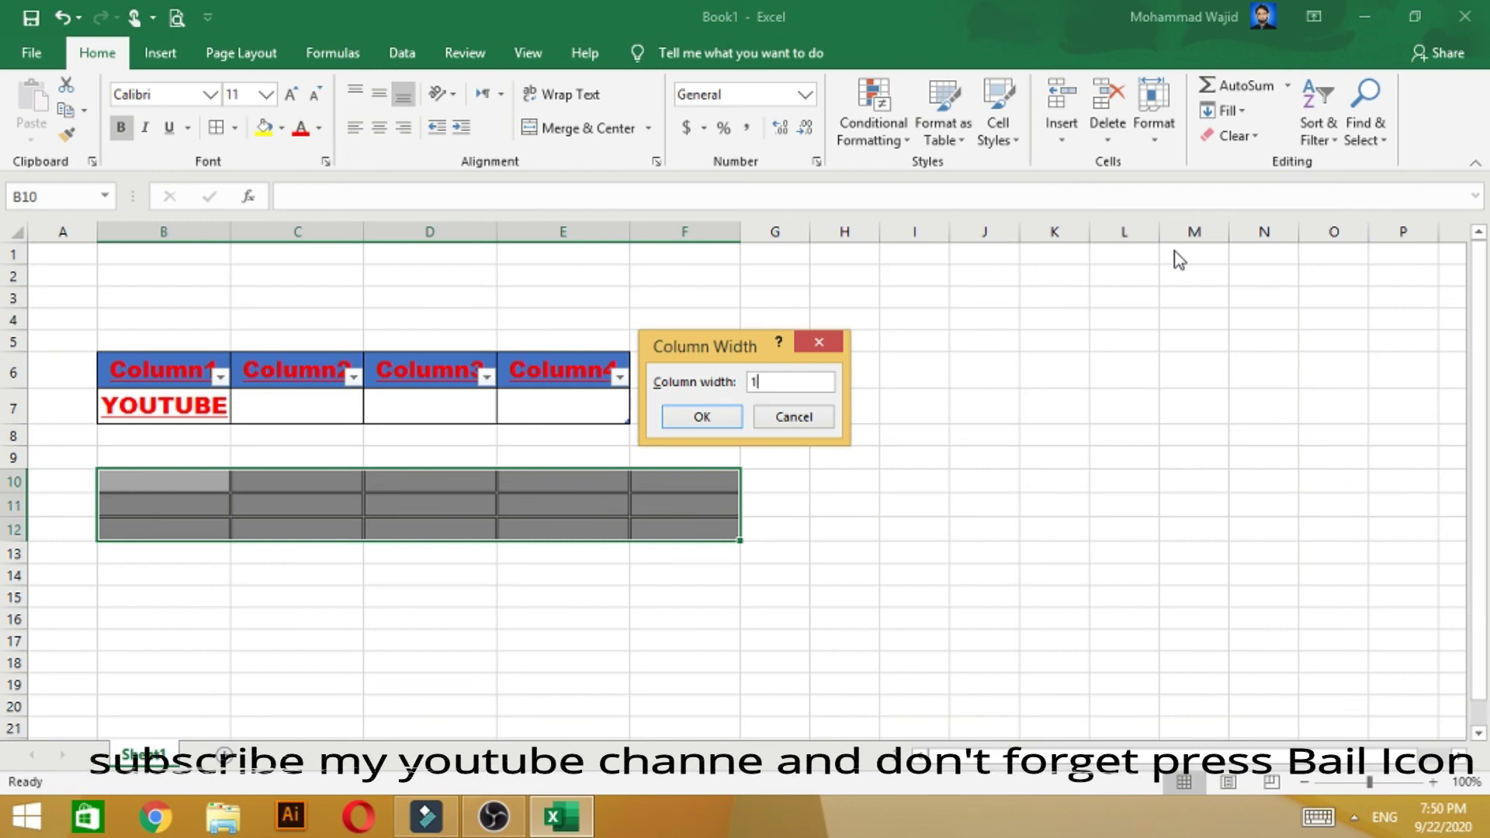
key("Return")
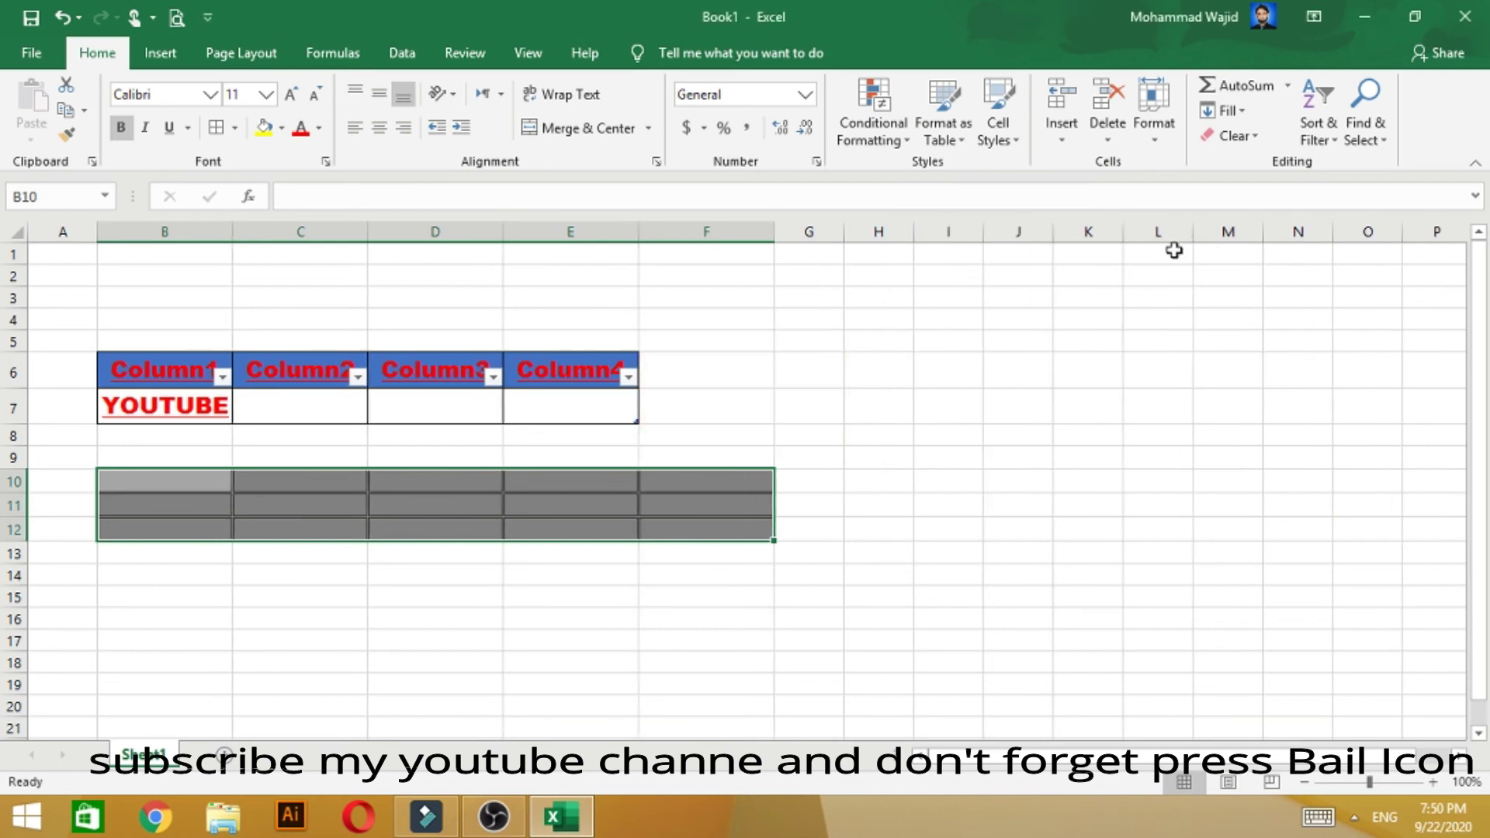
left_click(876, 529)
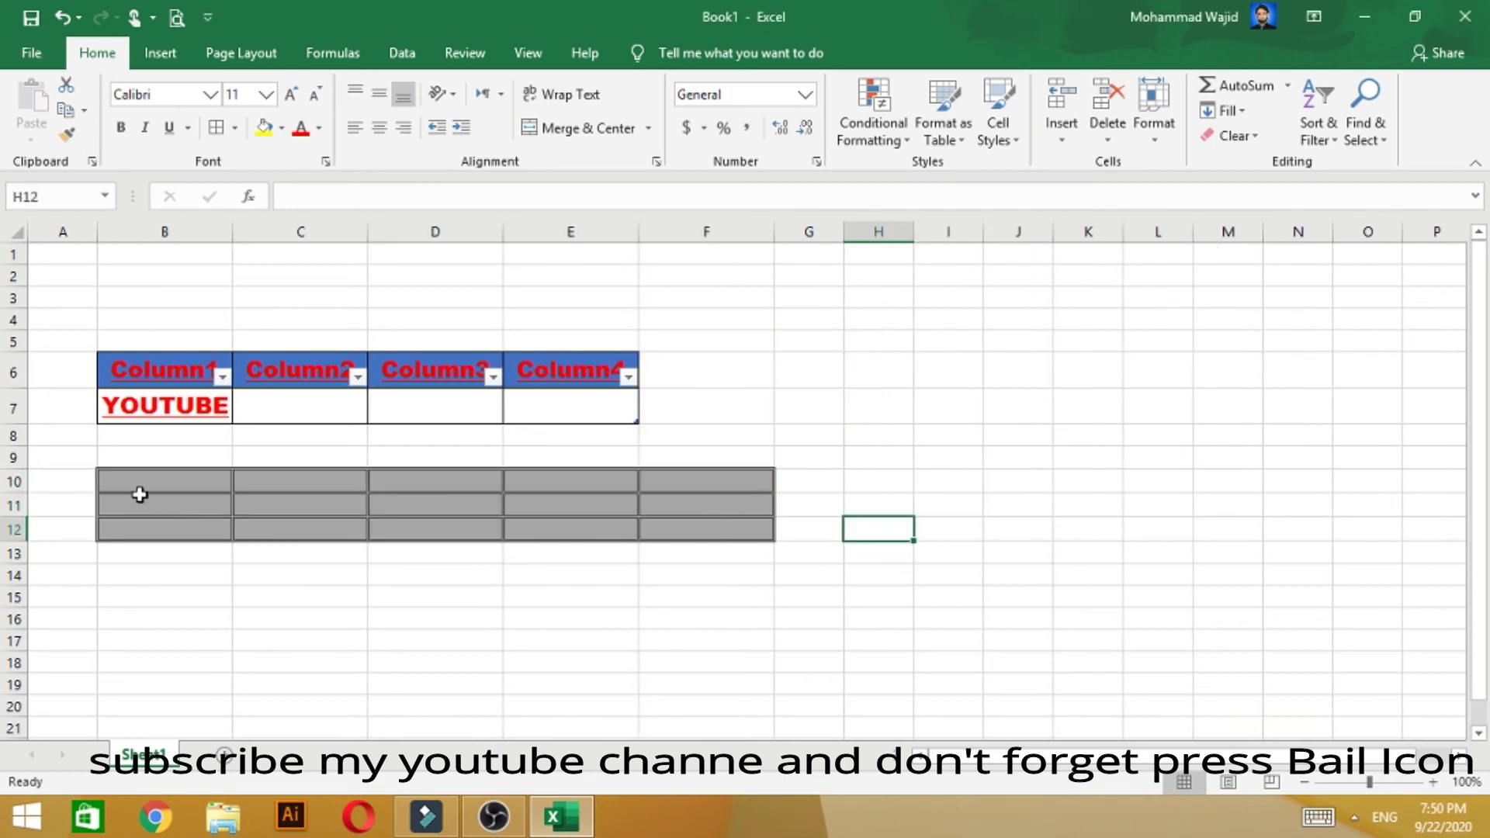
left_click_drag(178, 462, 643, 518)
Enter the numbers 4, 9, 6, 6 and 9 into cells H2 through H6.
left_click(808, 530)
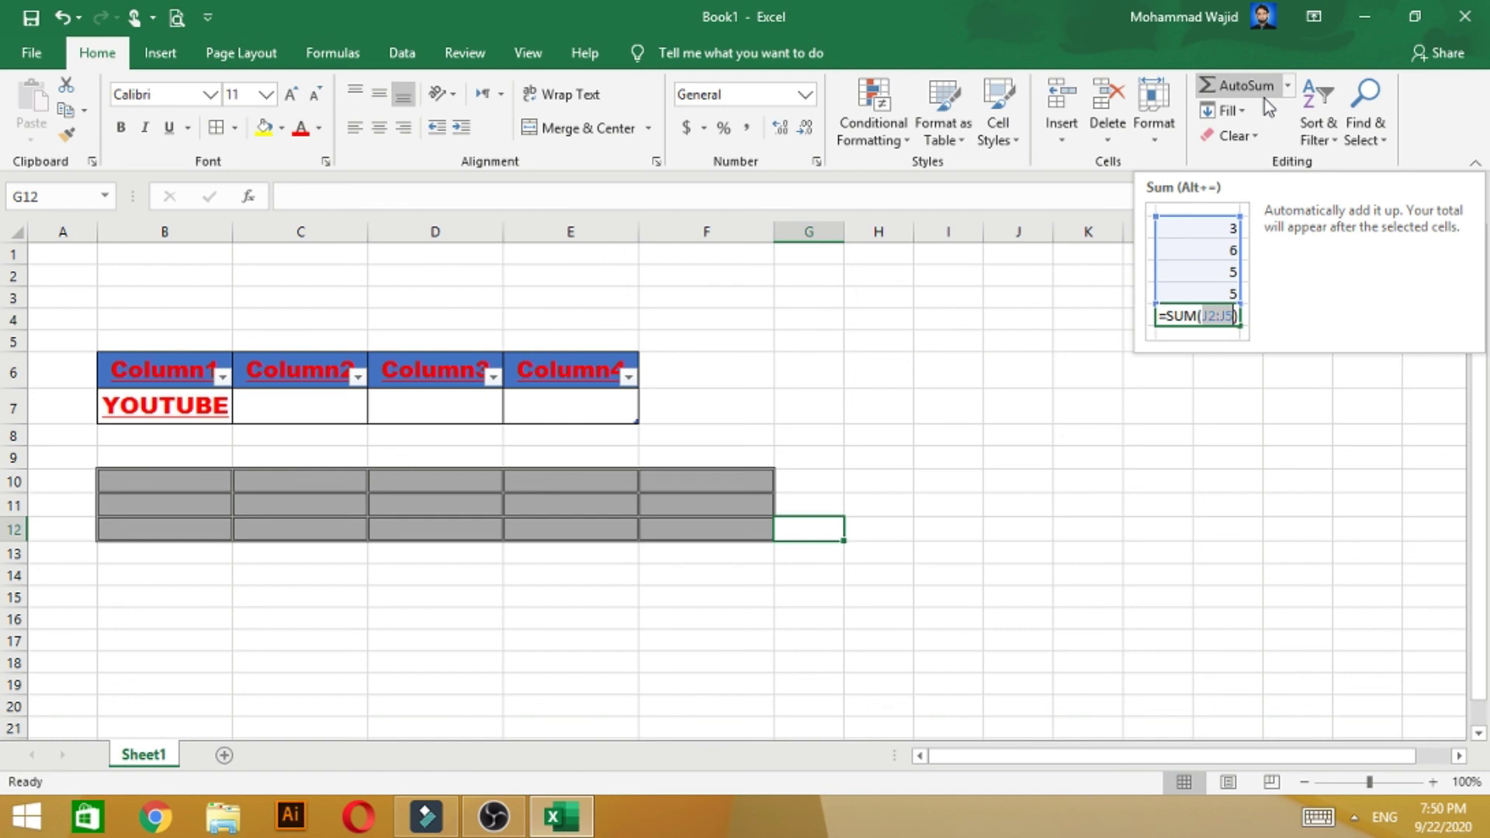
left_click(851, 281)
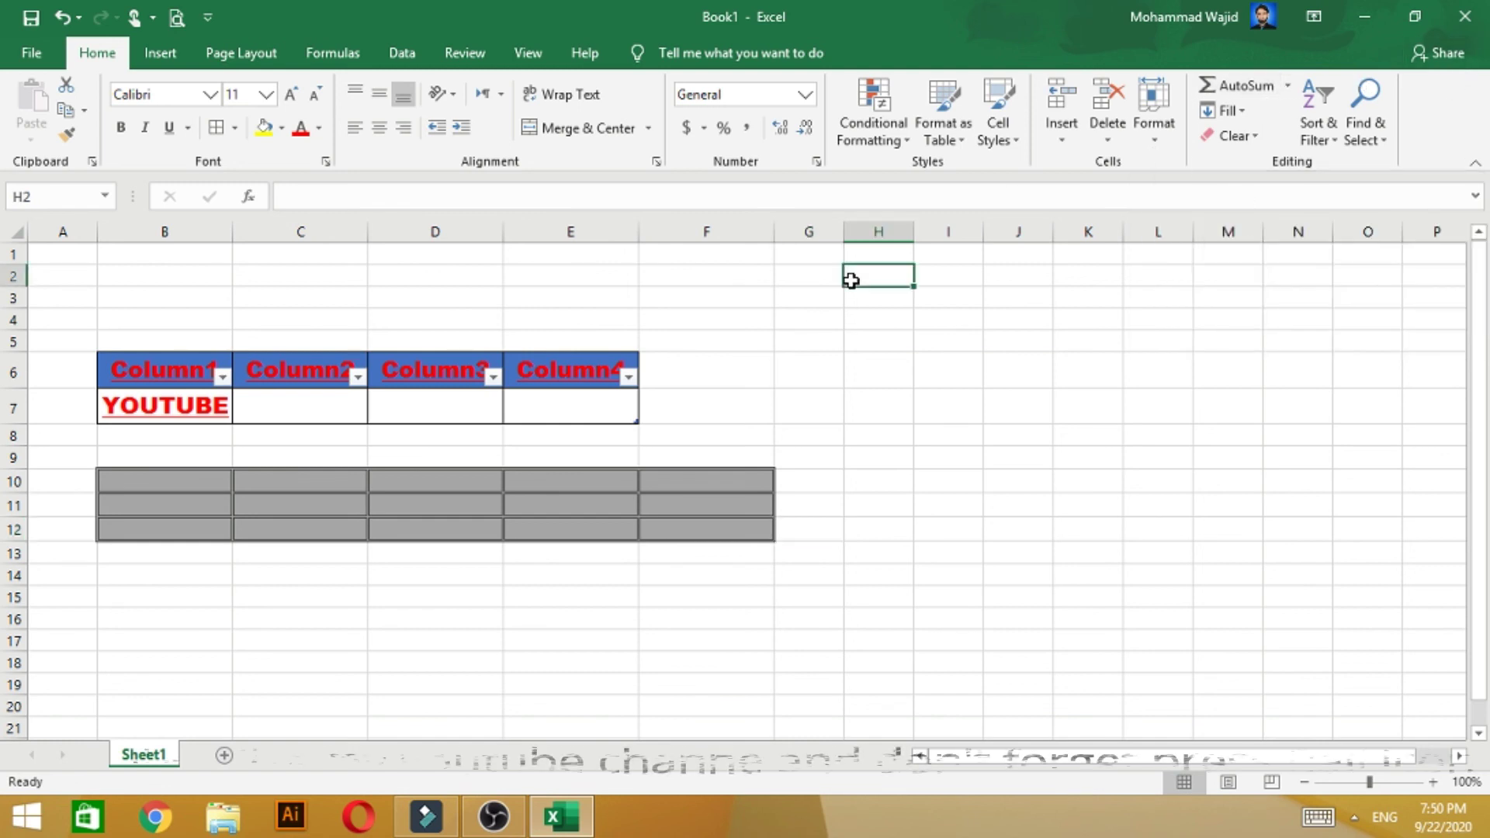
type("4")
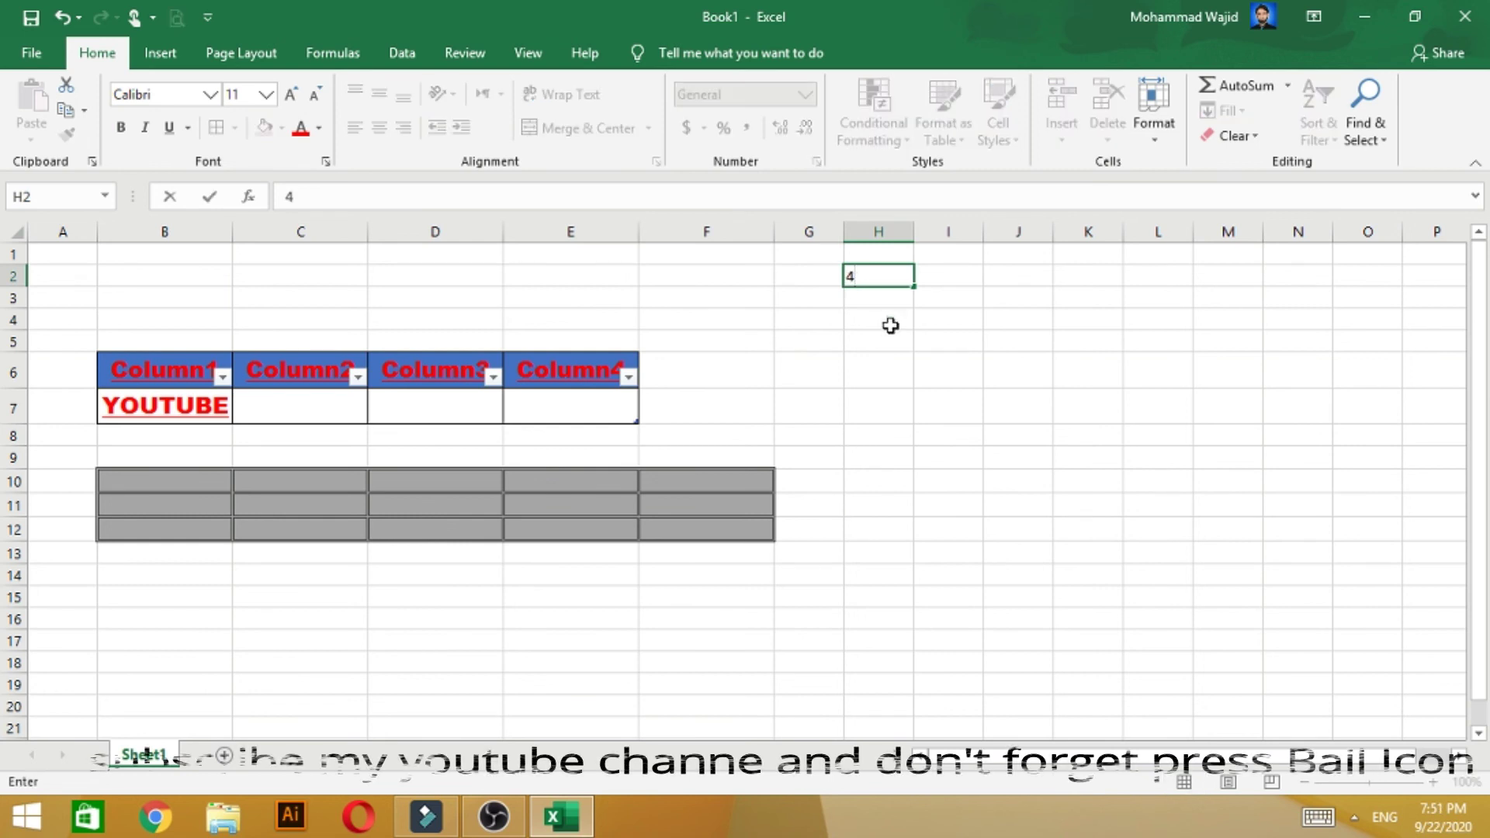
left_click(891, 321)
type("6")
left_click(907, 360)
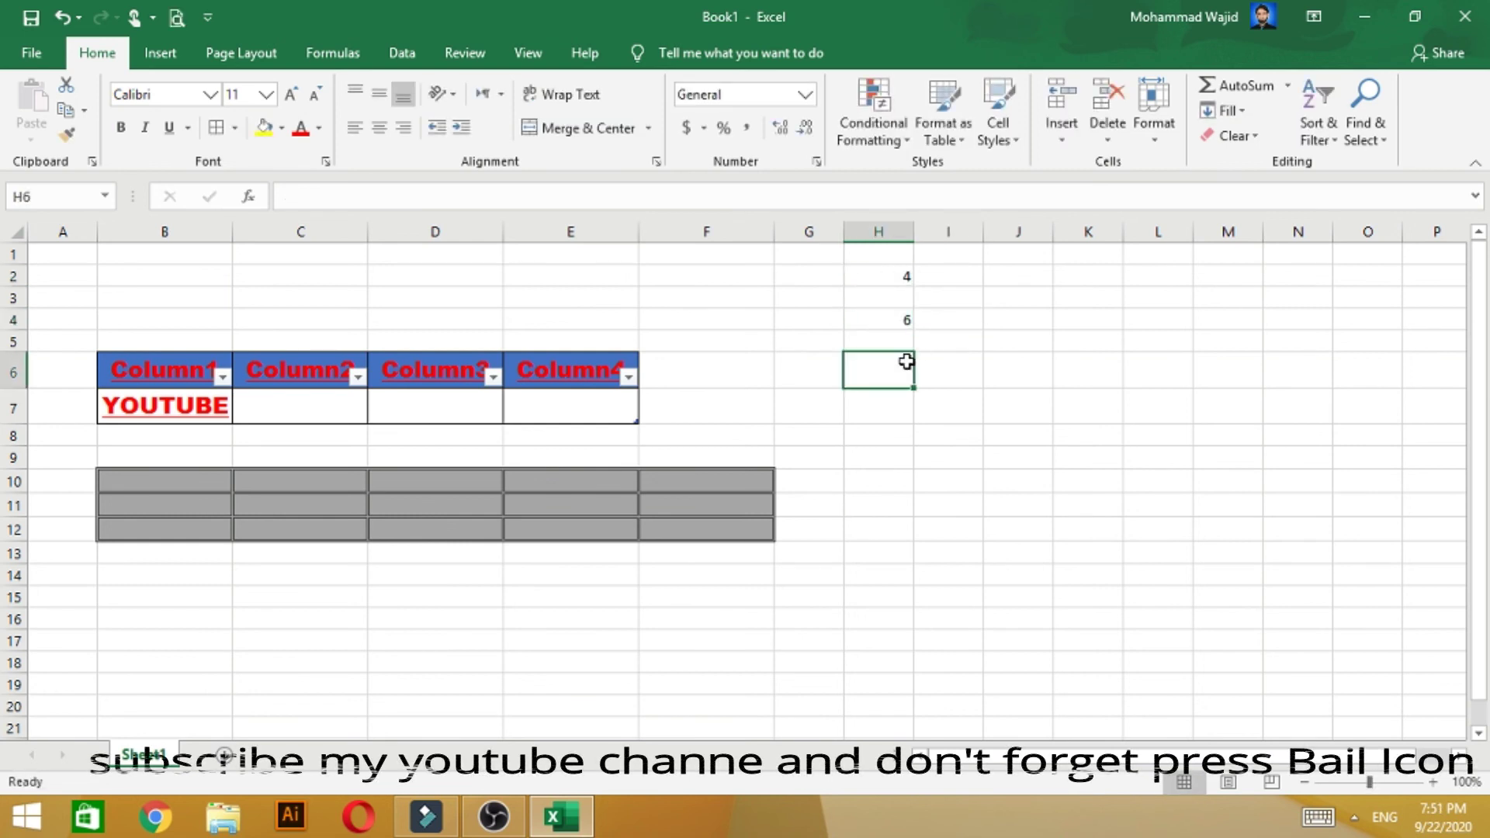
type("9")
left_click(906, 295)
type("9")
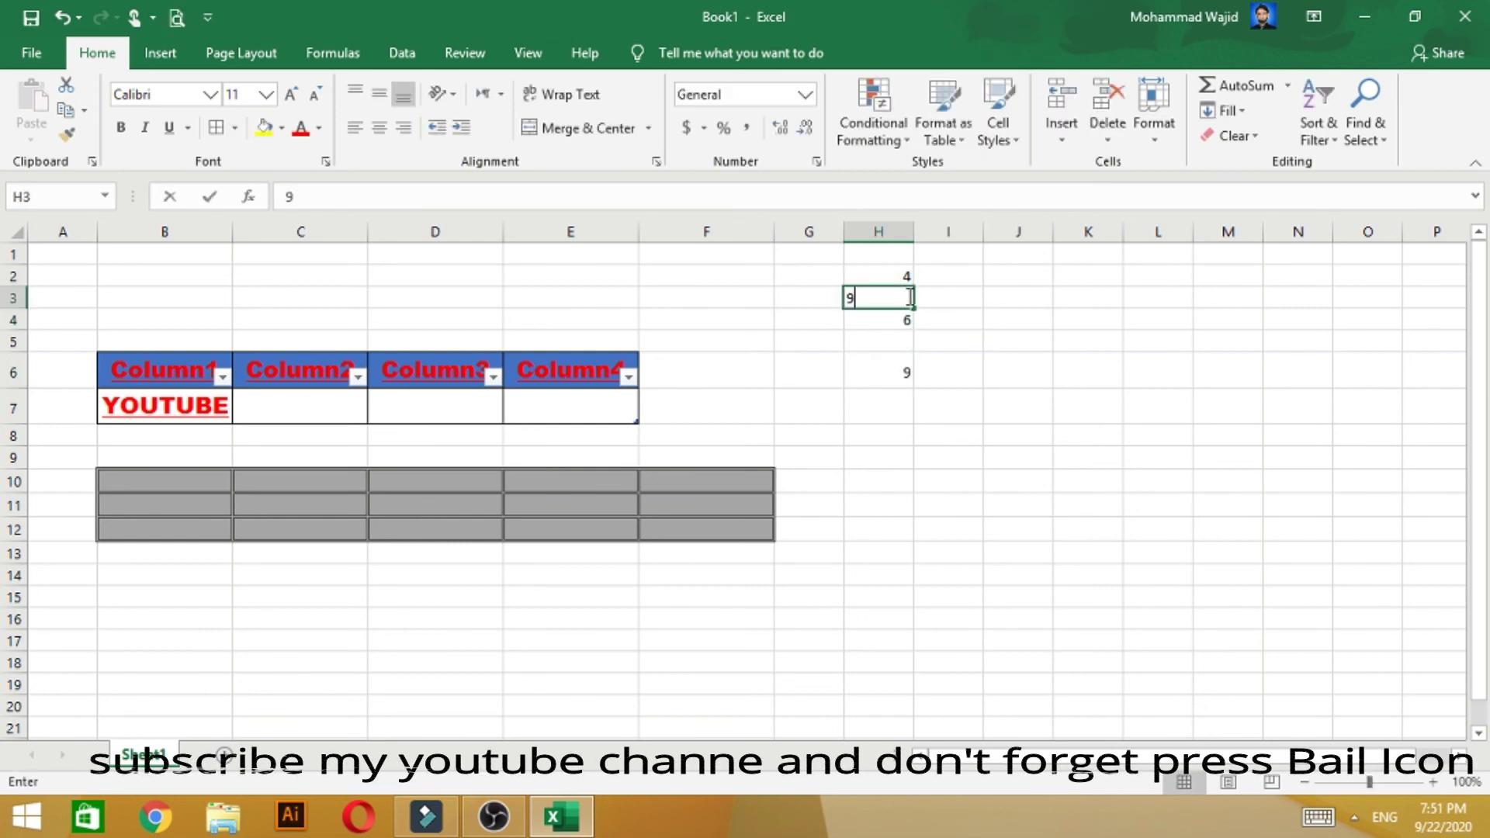
left_click(911, 341)
type("6")
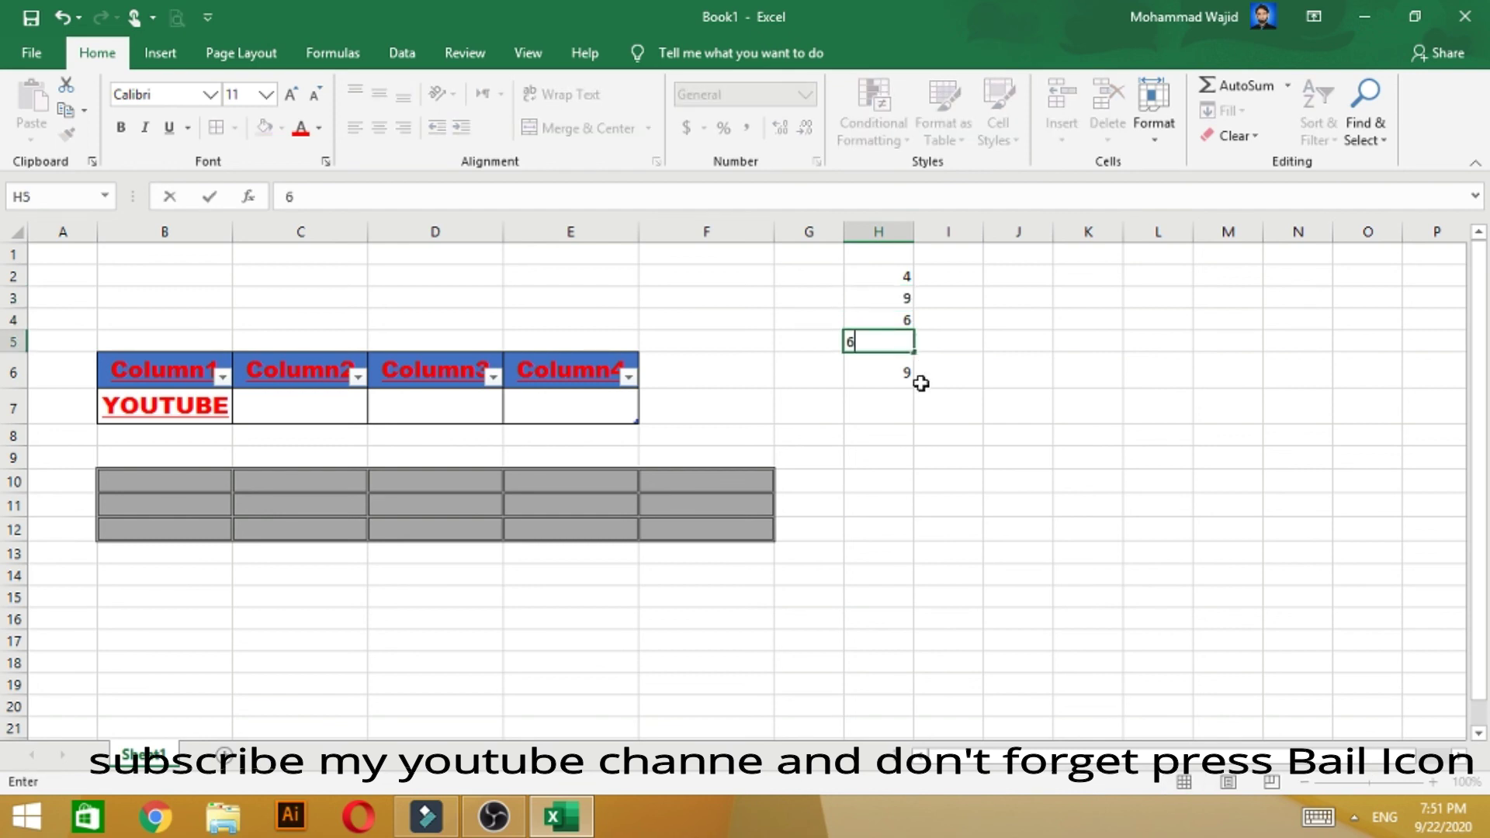
AutoSum H2:H6 into H7 to show the total of 34.
left_click(897, 394)
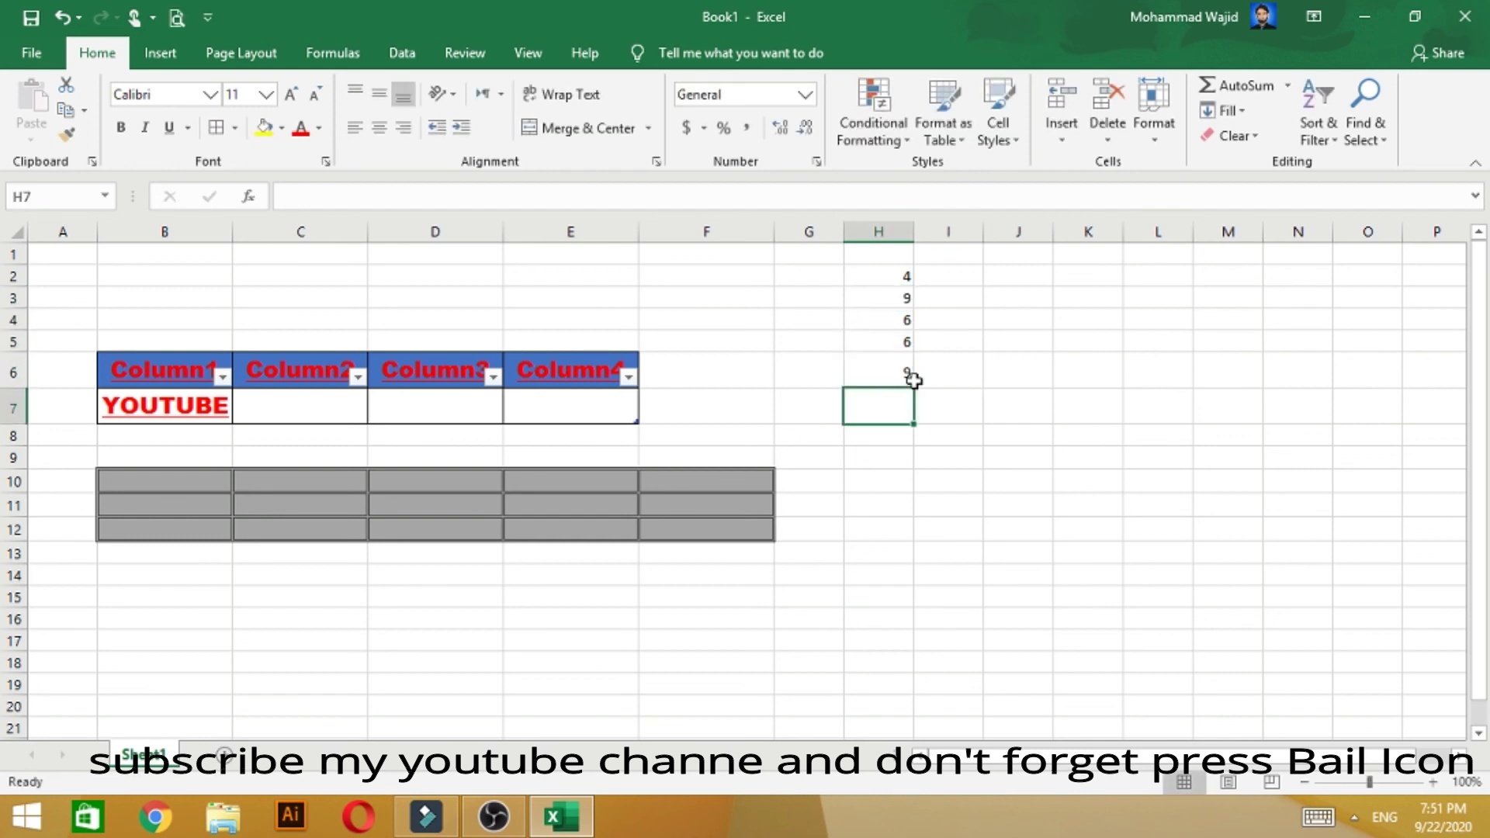
left_click(1210, 87)
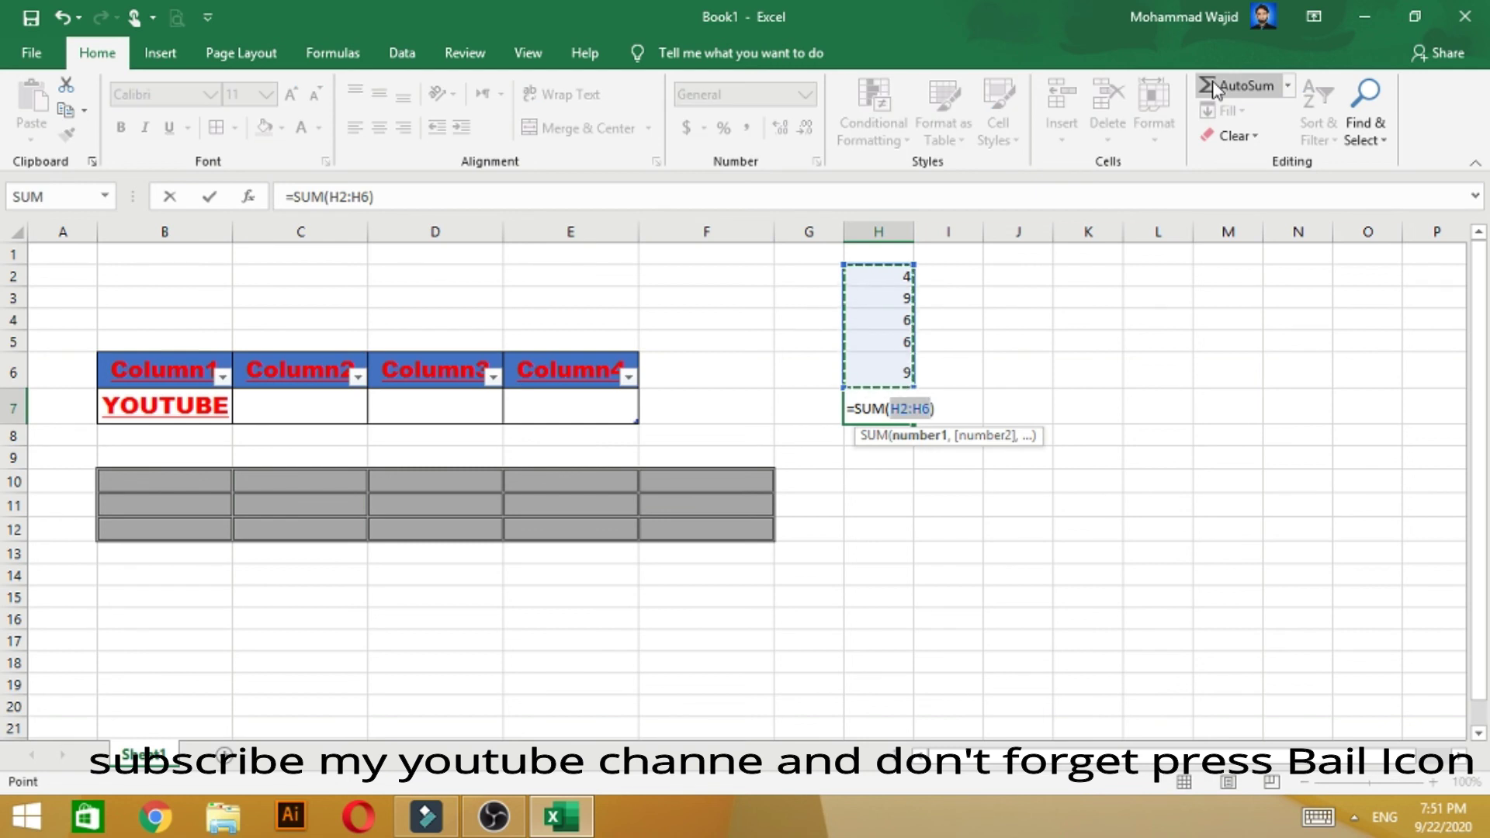
key("Return")
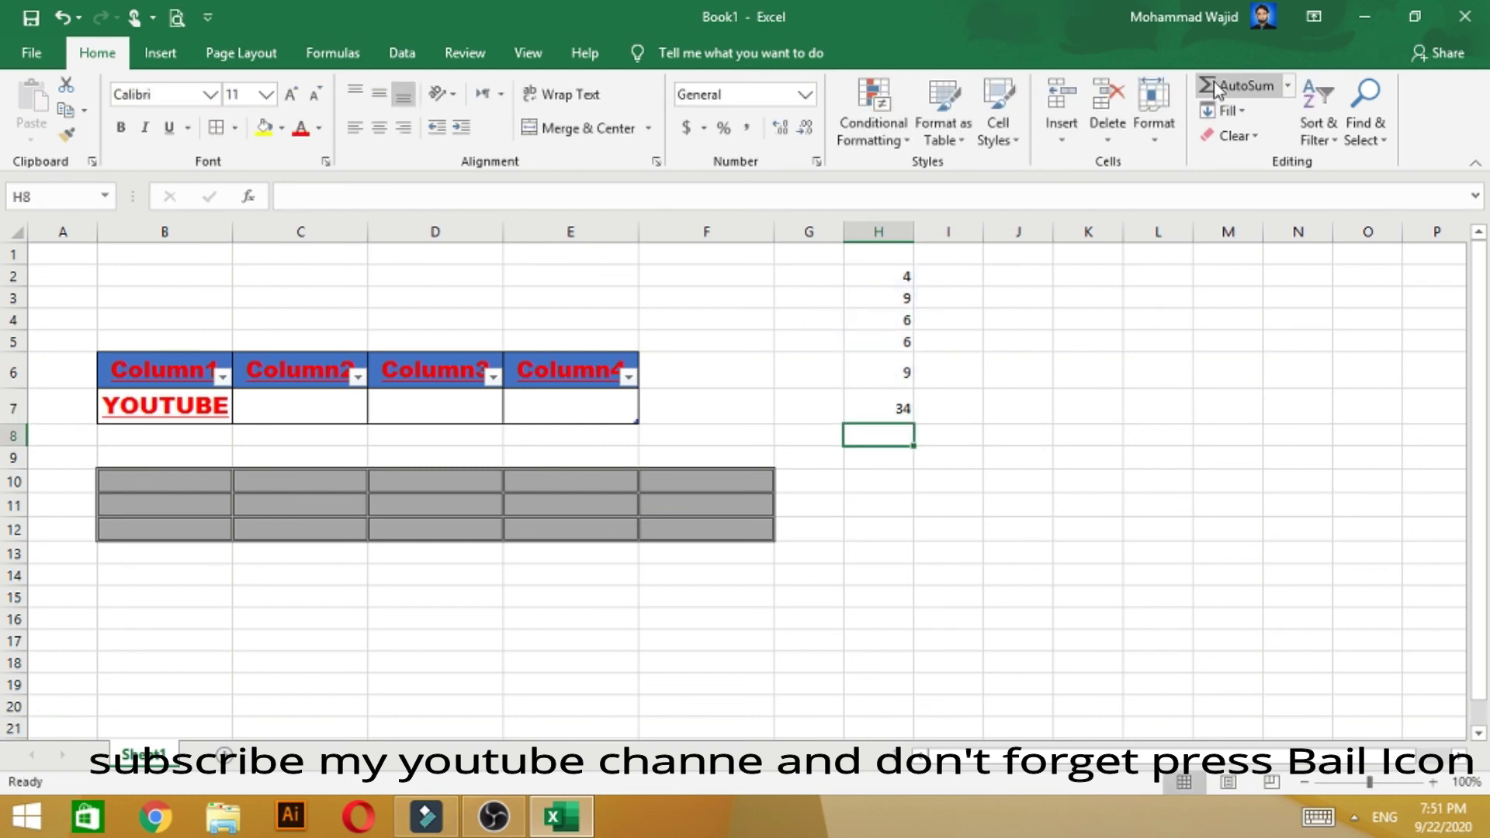